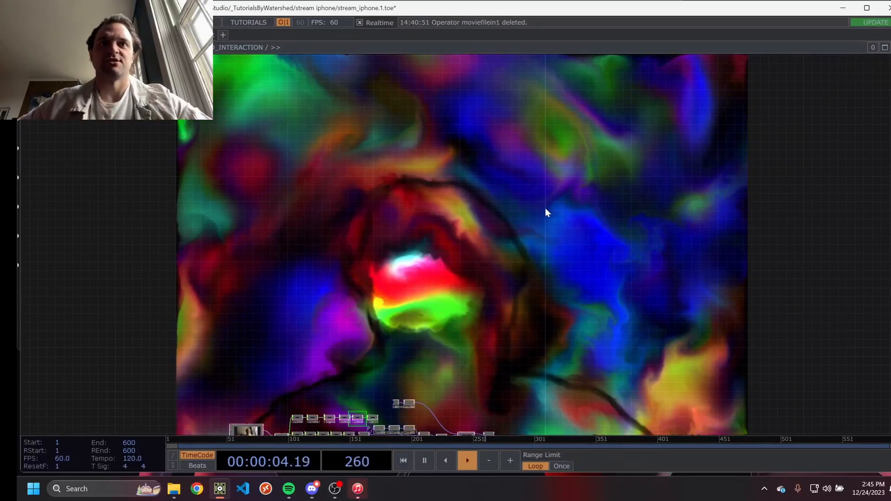
Look over the MEDIA_PIPE_FLUID_INTERACTION network, from the camera input through the hand tracking chains to the fluid simulation output.
key("u")
key("i")
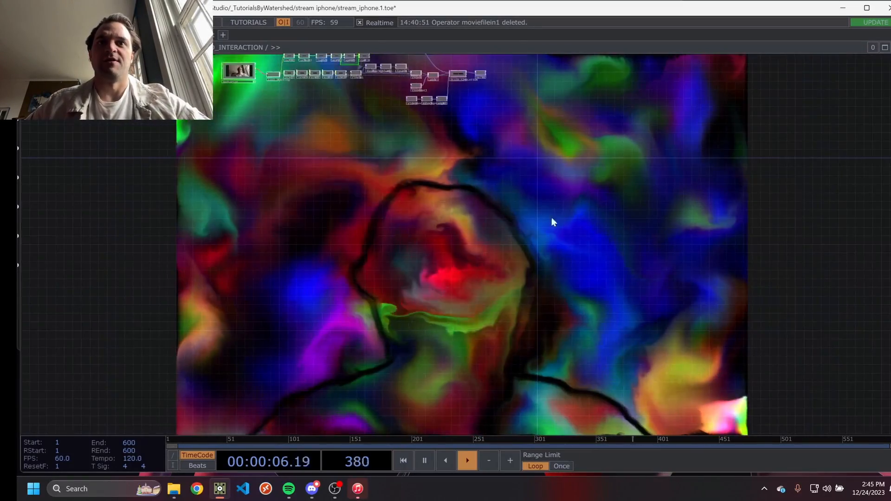
scroll(532, 255, "up", 3)
mouse_move(525, 250)
left_mouse_down()
mouse_move(532, 255)
mouse_move(478, 189)
mouse_move(532, 259)
left_mouse_up()
scroll(533, 258, "down", 3)
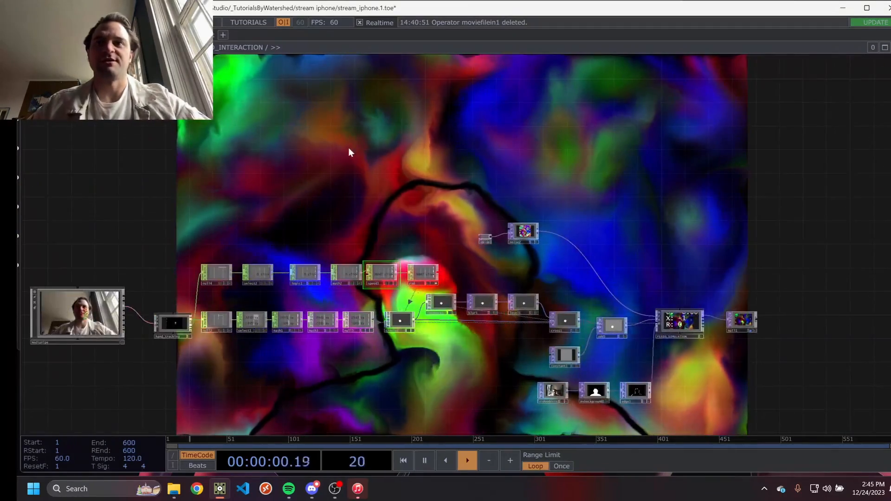
left_click_drag(31, 286, 264, 231)
scroll(258, 242, "up", 4)
scroll(257, 243, "down", 5)
left_click_drag(189, 231, 397, 152)
left_click_drag(427, 367, 435, 251)
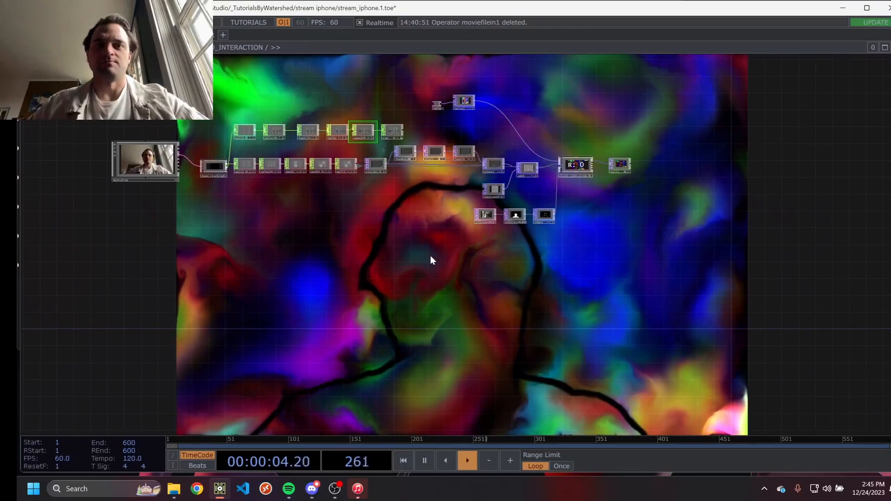
left_click_drag(380, 64, 439, 221)
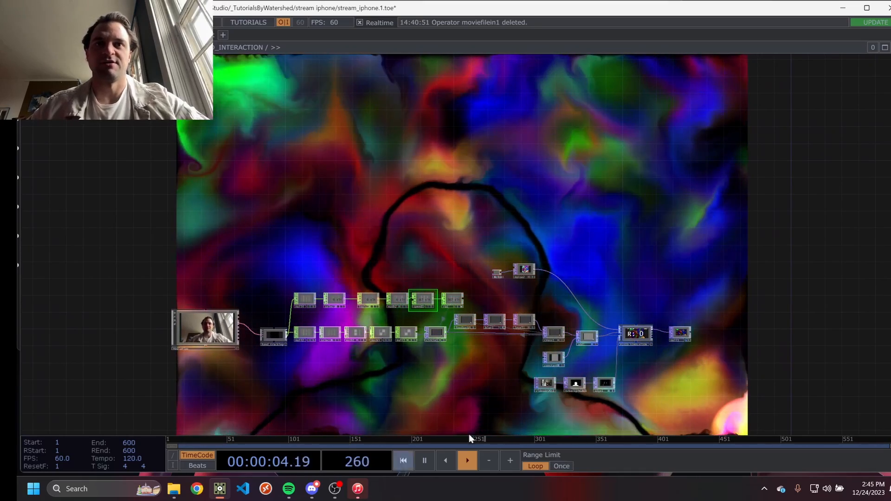
Switch to OBS and remove the iOS Camera source from the q1w scene.
left_click(336, 490)
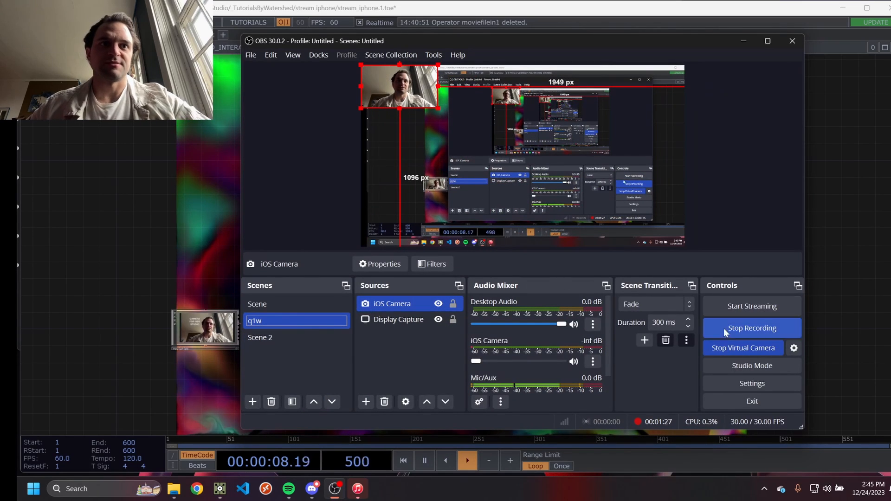
key("Return")
right_click(392, 305)
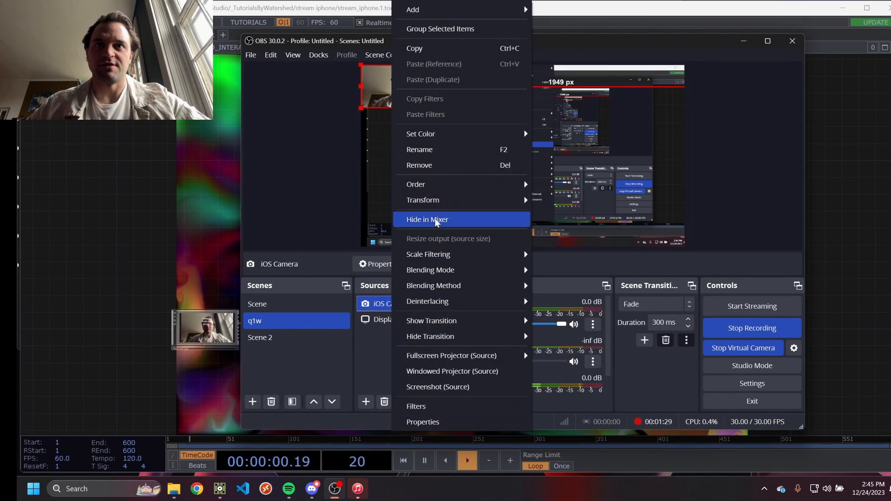
left_click(439, 165)
left_click(561, 246)
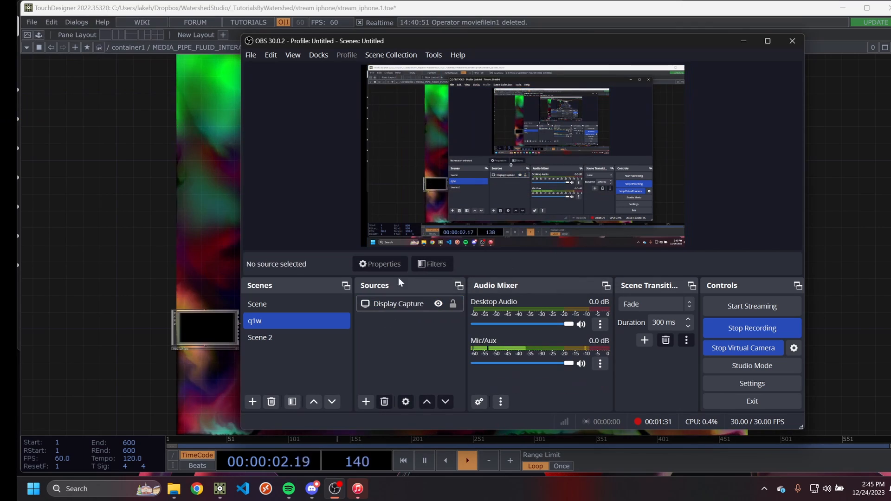
Return to TouchDesigner and delete all operators except the FLUID_SIMULATION component and its null1 output.
left_click(202, 233)
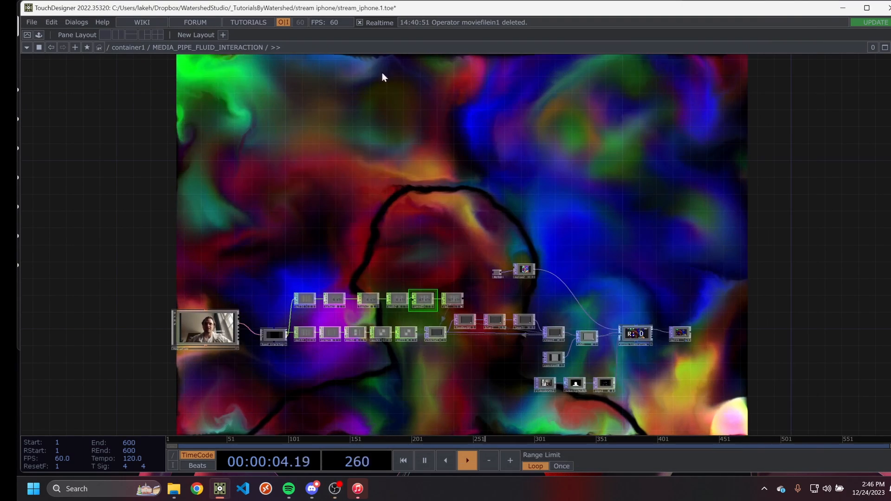
left_click_drag(375, 237, 386, 208)
right_click_drag(86, 163, 610, 388)
key("Delete")
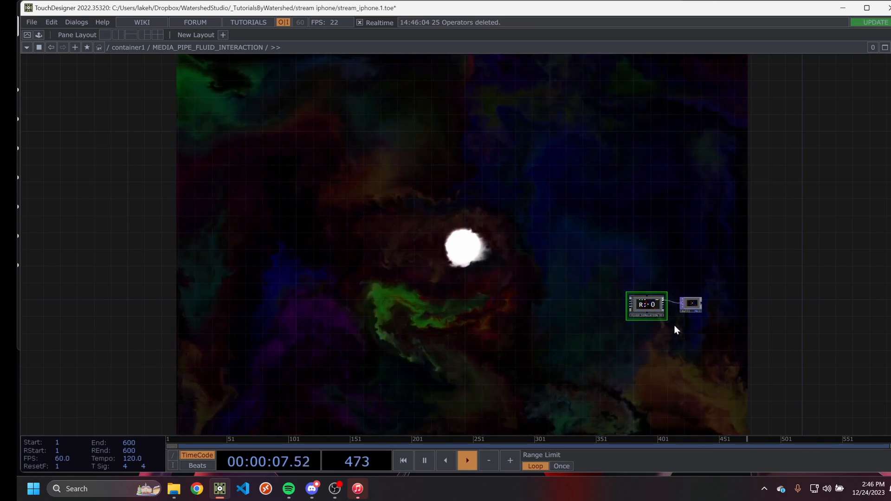
left_click(688, 304)
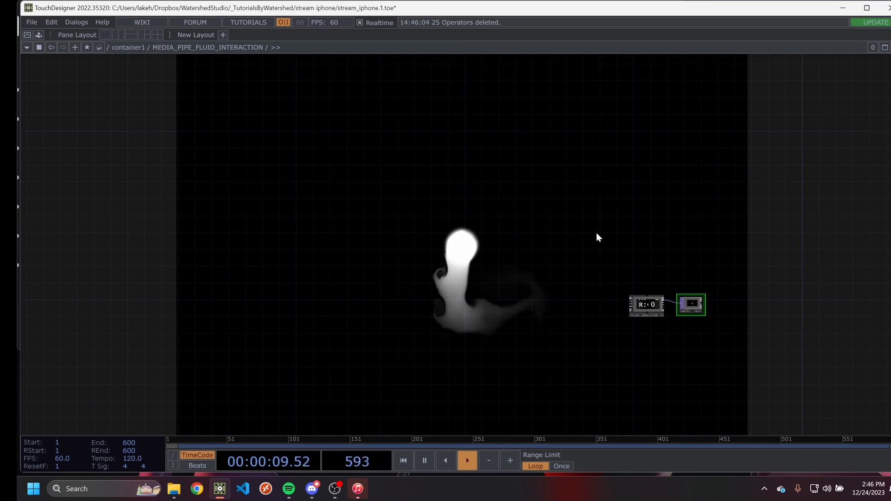
left_click_drag(538, 212, 391, 190)
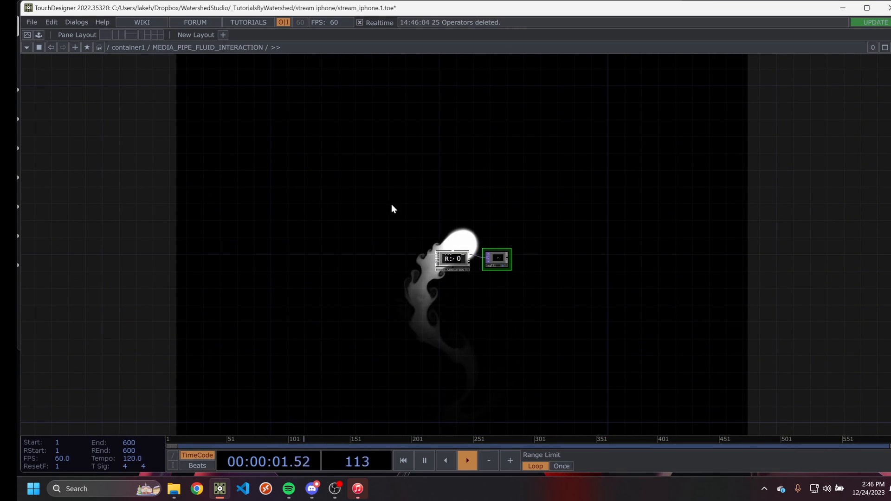
scroll(465, 273, "up", 5)
left_click_drag(450, 133, 461, 209)
scroll(468, 158, "down", 3)
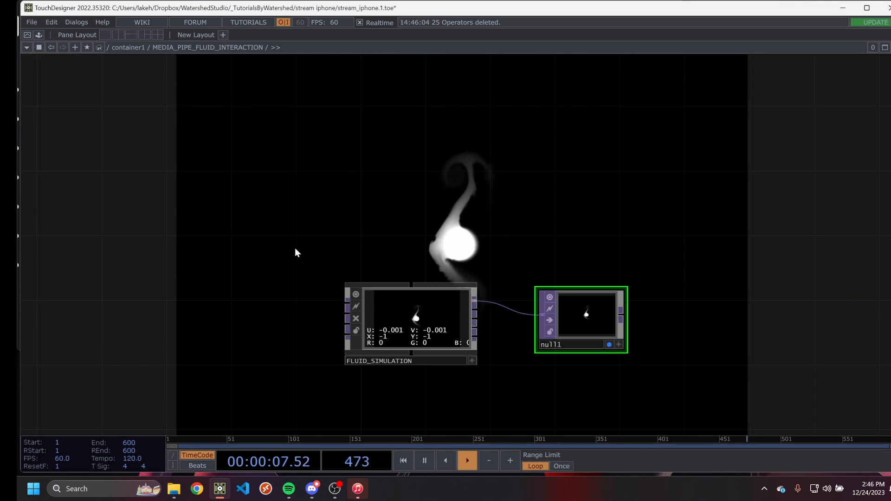
right_click(196, 491)
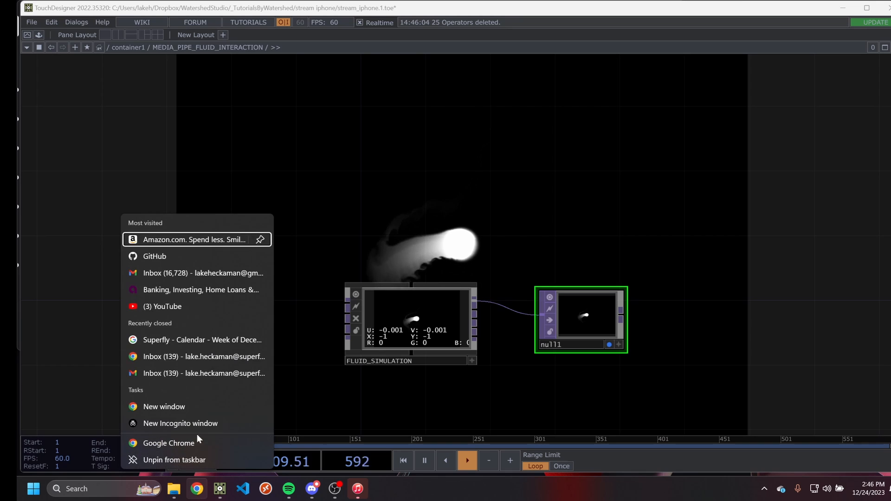
left_click(192, 411)
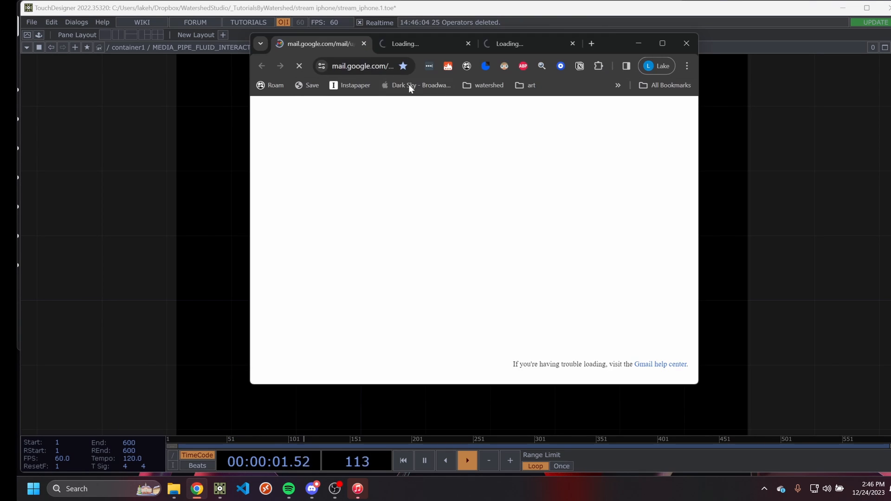
left_click(365, 44)
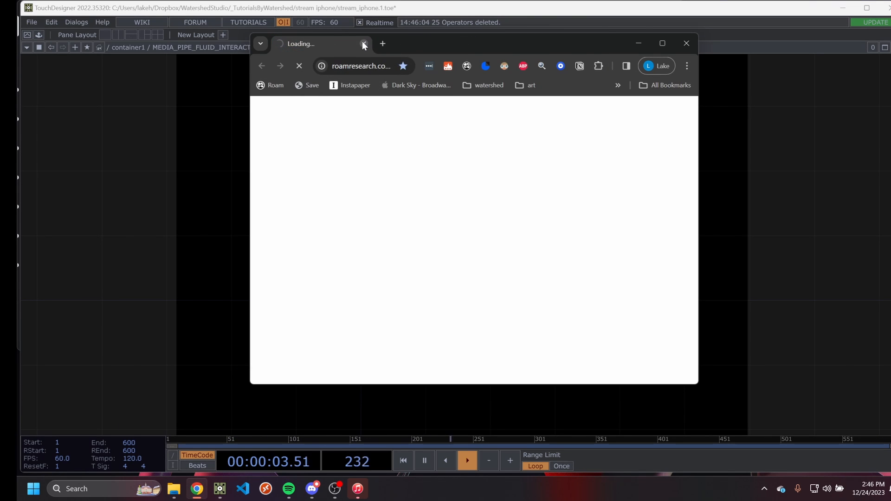
left_click(364, 44)
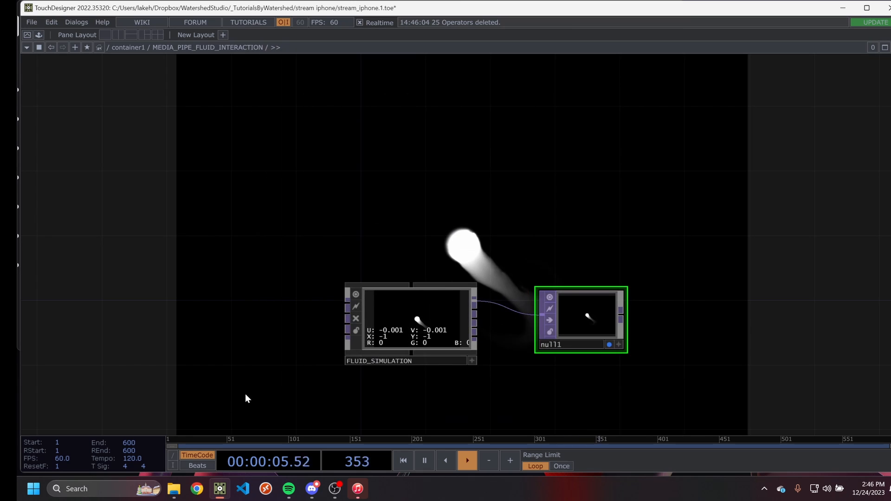
Switch to a new Chrome window and close its startup tabs, leaving only a blank new tab.
right_click(197, 488)
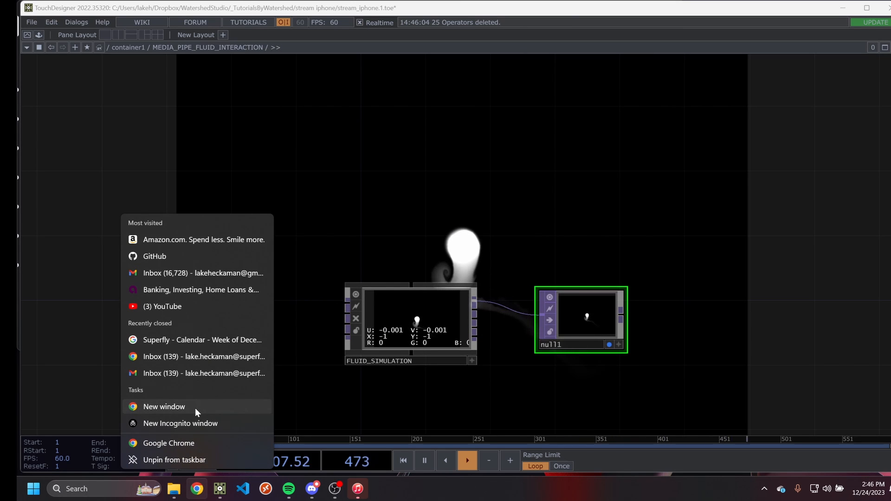
left_click(195, 408)
left_click(365, 44)
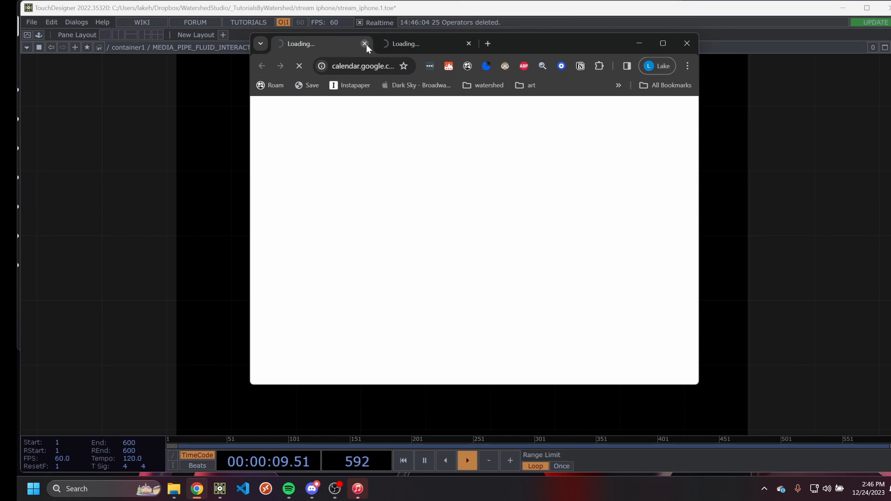
left_click(365, 44)
left_click(383, 44)
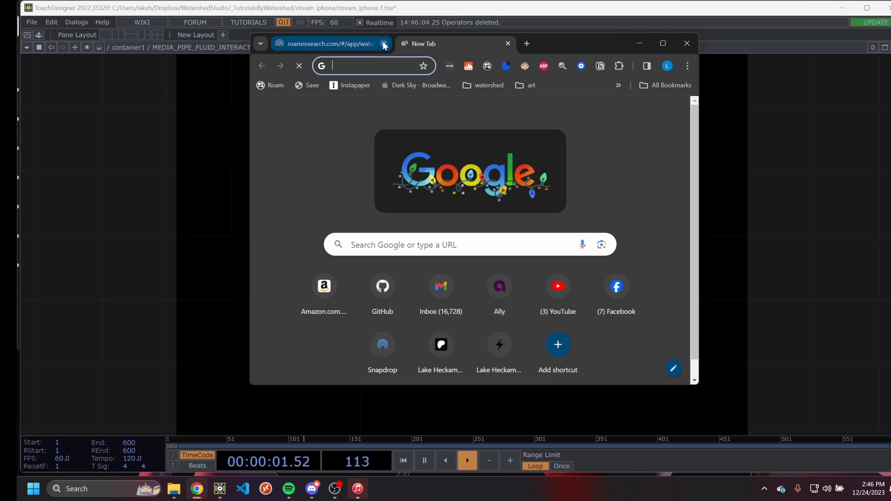
left_click(365, 44)
Search for "obs studio", open the OBS Studio website from the results and maximize the browser window.
left_click(362, 66)
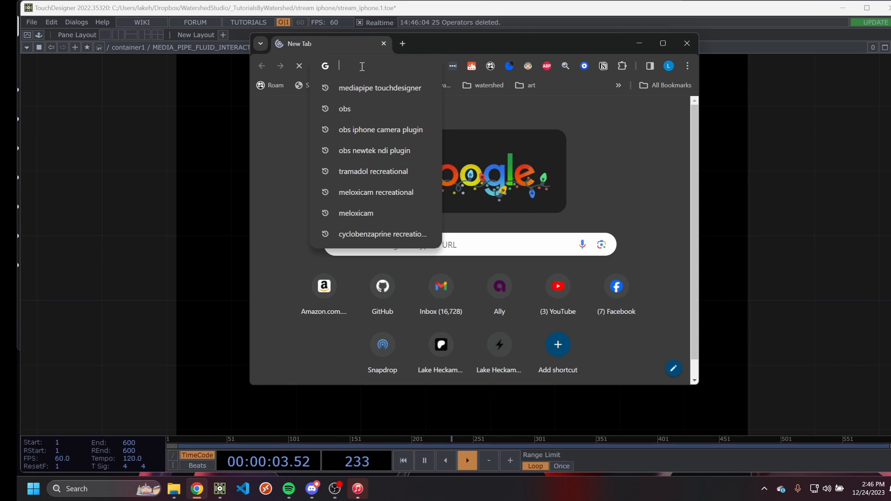
type("obs studio")
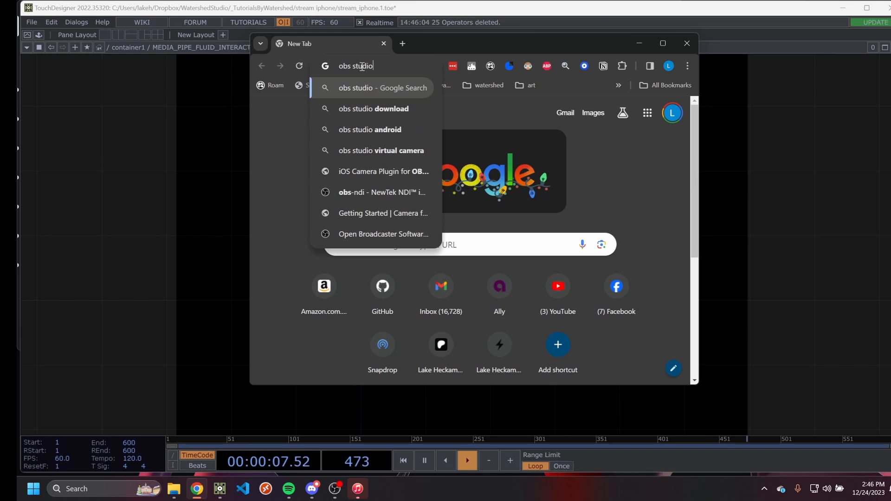
key("Return")
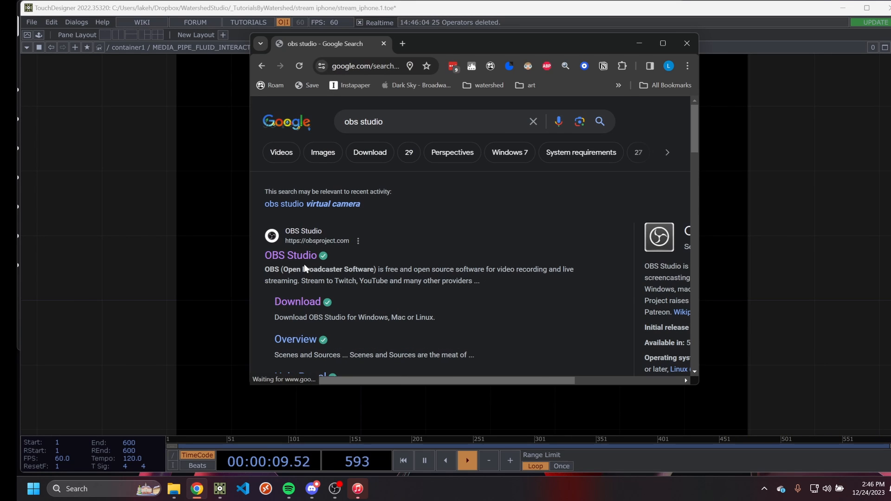
left_click(663, 44)
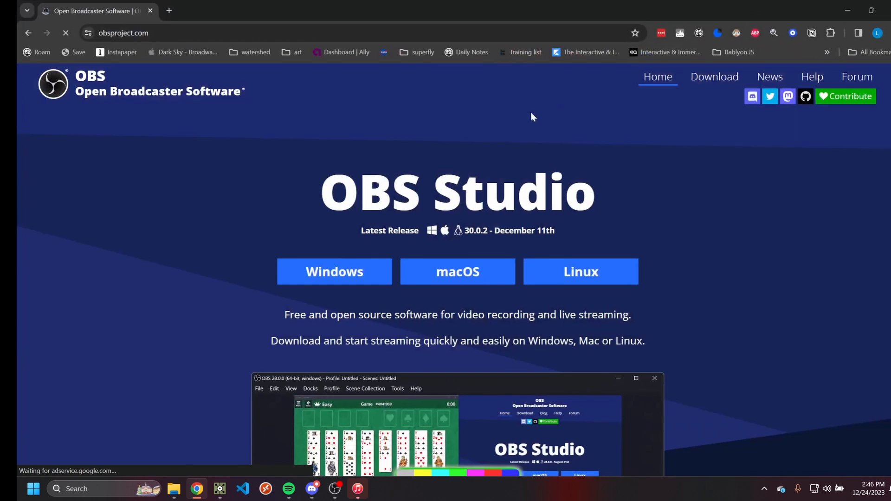
Search for the OBS NewTek NDI plugin in a new tab and open the obs-ndi resource page on the OBS forum.
left_click(168, 11)
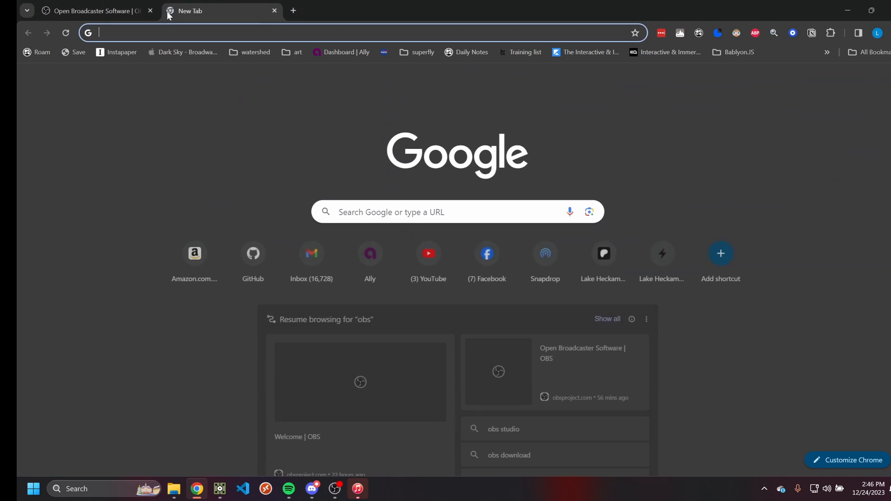
type("obs")
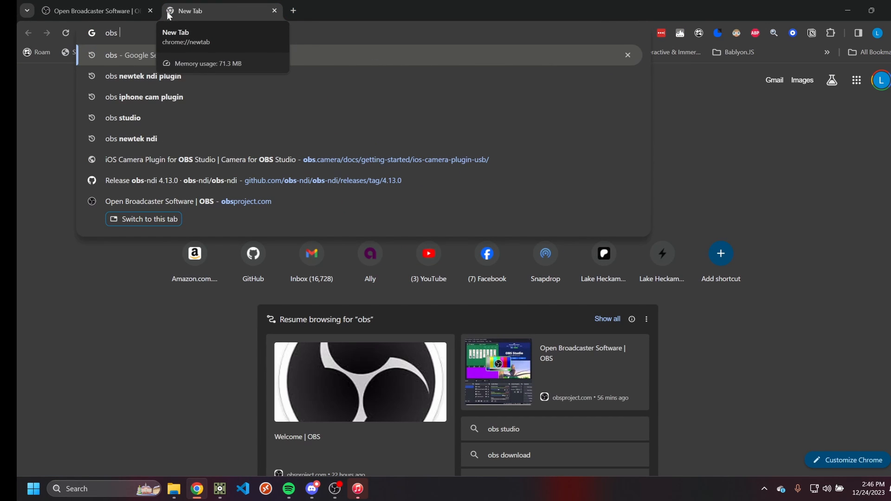
key("Return")
left_click(193, 87)
type("new")
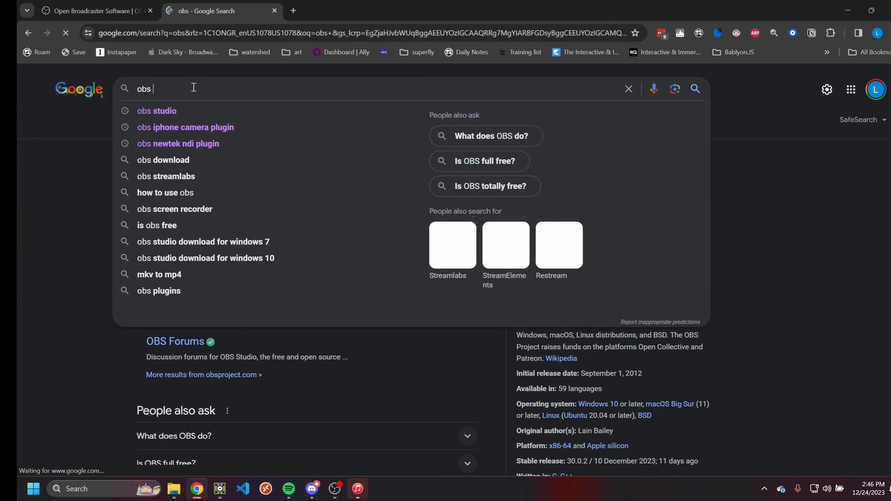
left_click(227, 110)
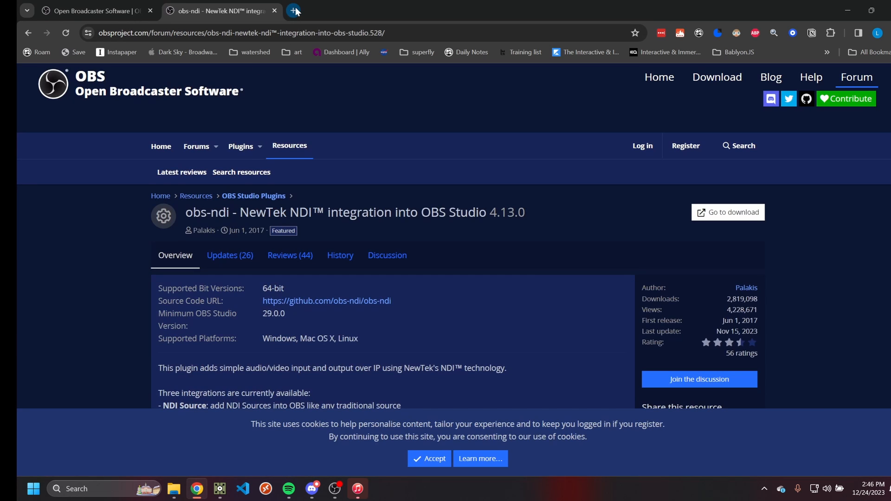
Search for "obs iphone cam plugin" in another tab and open the iOS Camera Plugin for OBS Studio page.
left_click(294, 10)
type("o")
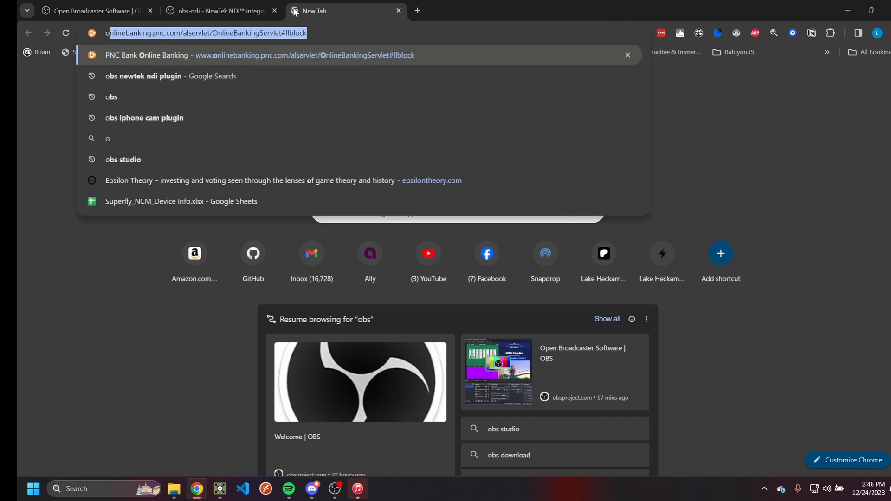
type("bs iphon")
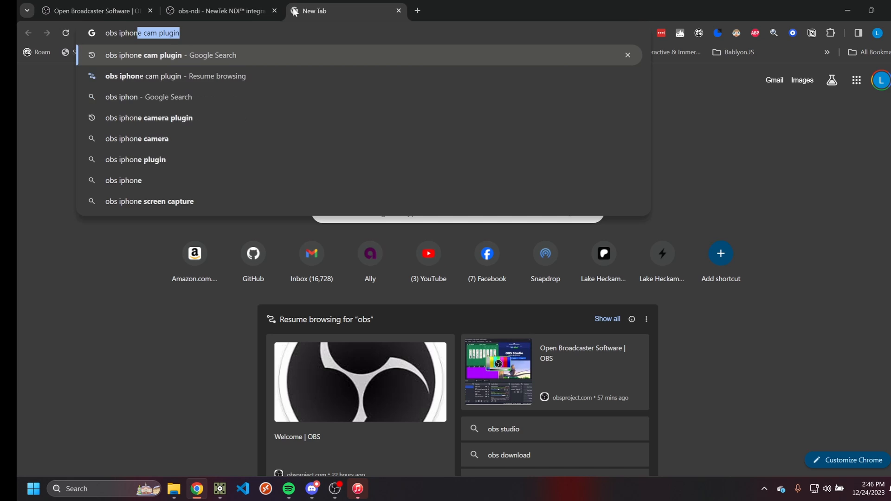
key("Return")
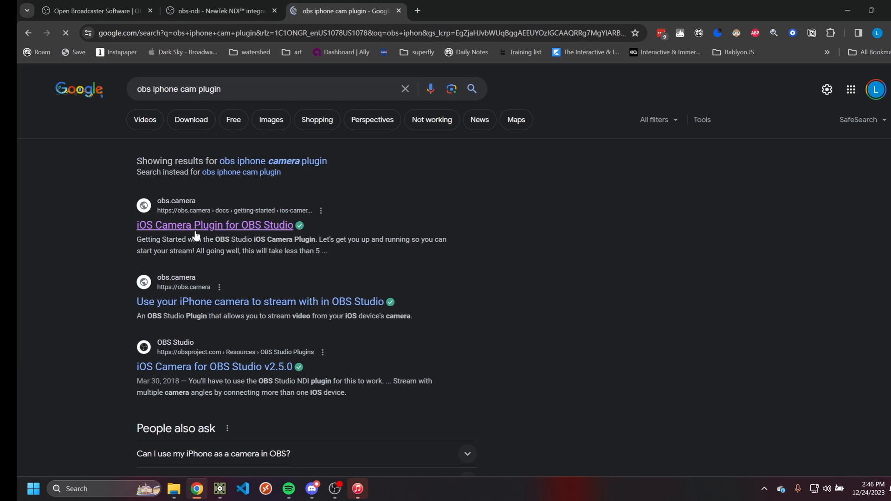
left_click(195, 227)
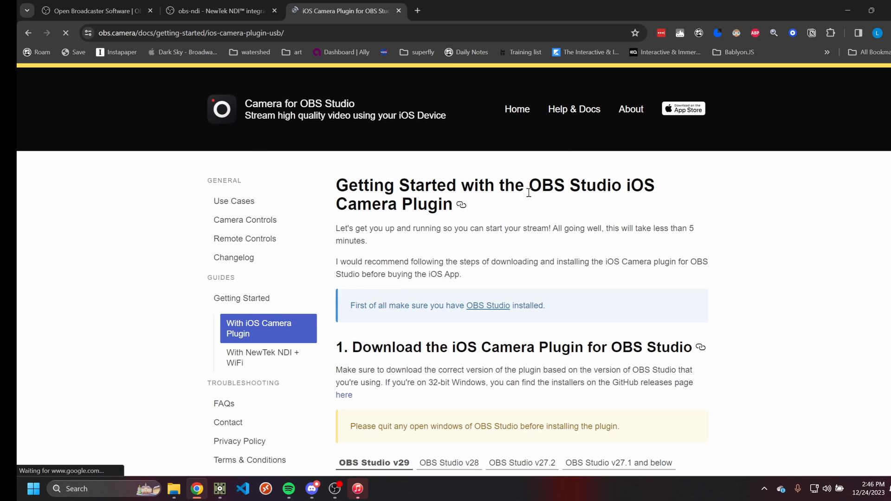
Search for "itunes" in a new tab and open Apple's iTunes page.
left_click(416, 12)
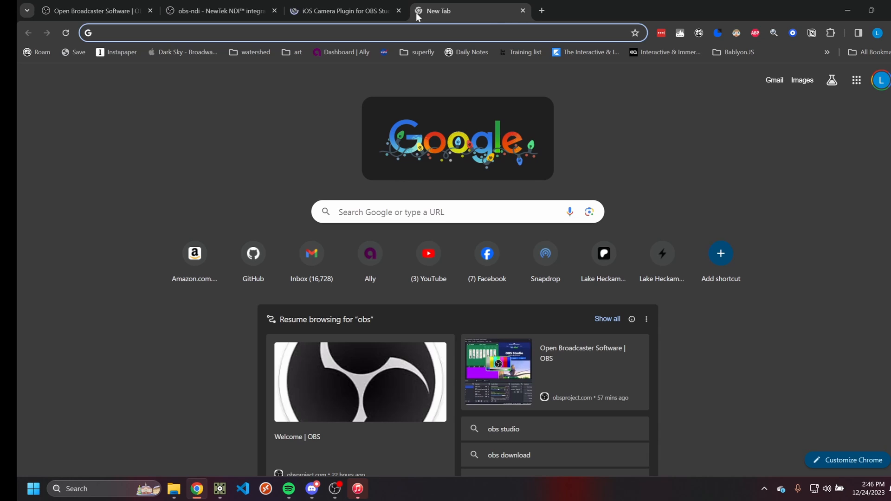
type("itunes")
key("Return")
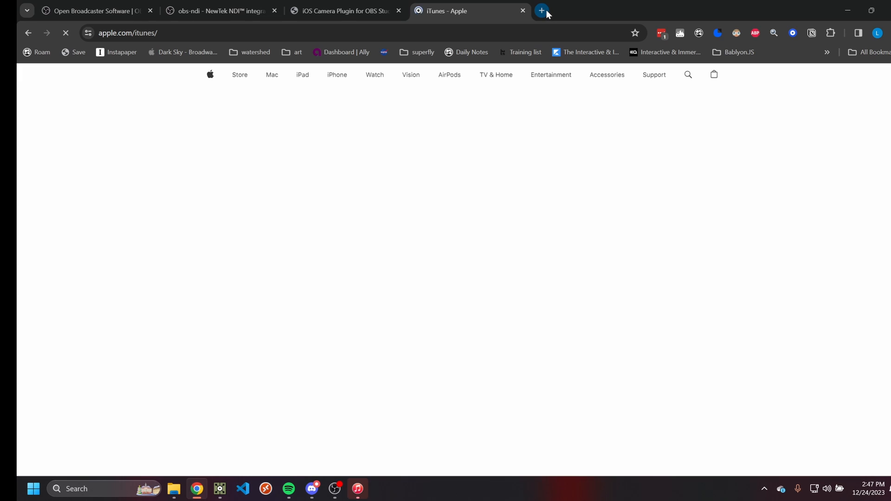
Search Google for the TouchDesigner MediaPipe plugin in a new tab.
left_click(541, 10)
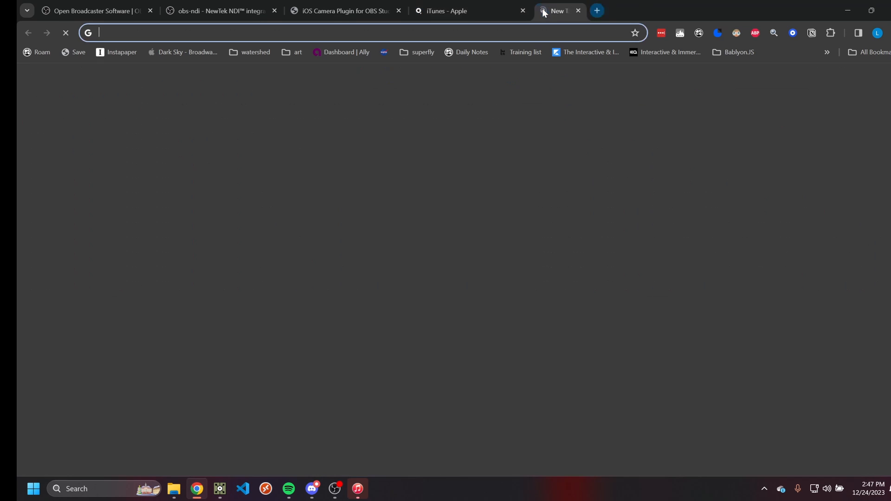
type("touch")
key("Return")
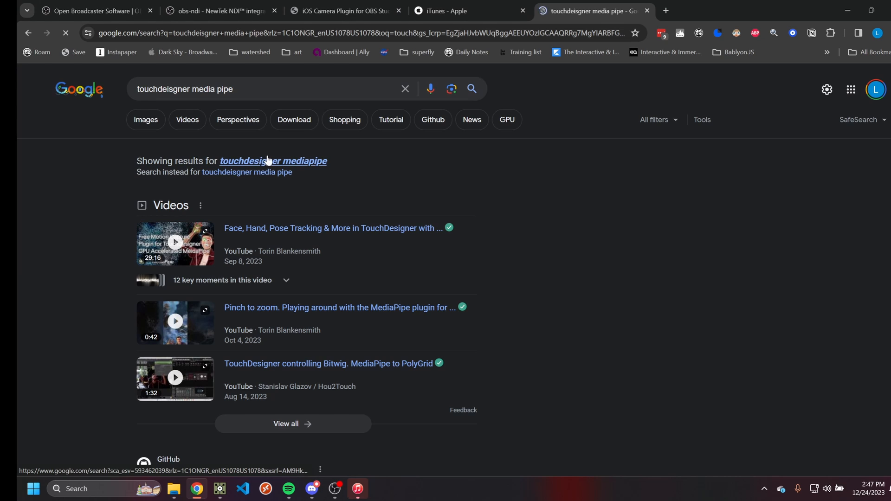
Open the mediapipe-touchdesigner GitHub repository from the search results and examine its file list, README and releases information.
scroll(268, 160, "down", 4)
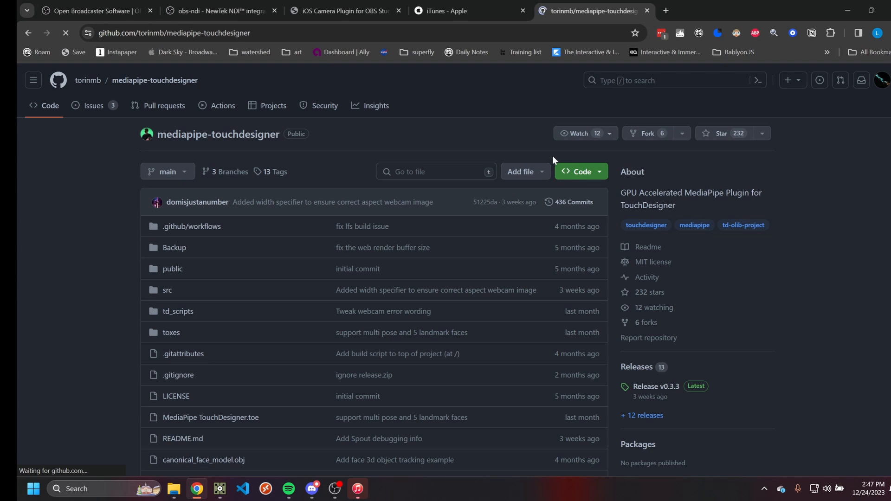
scroll(440, 243, "down", 8)
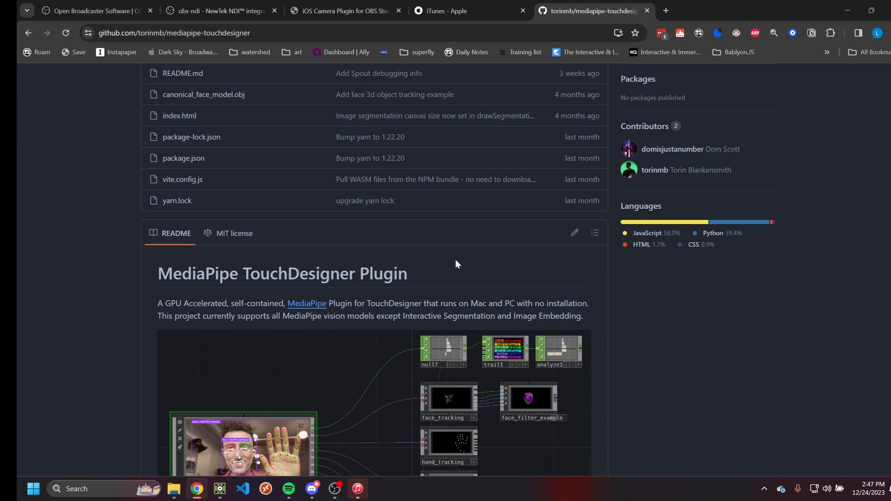
scroll(455, 260, "up", 8)
scroll(654, 181, "down", 1)
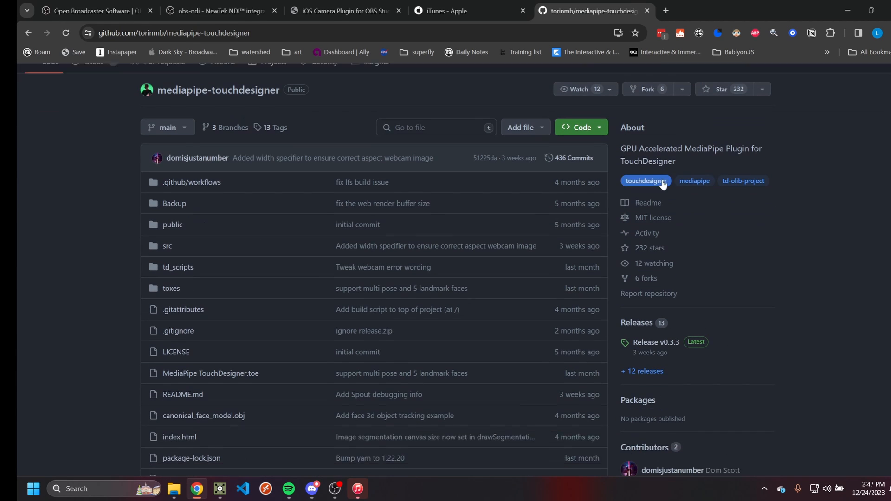
scroll(701, 274, "up", 1)
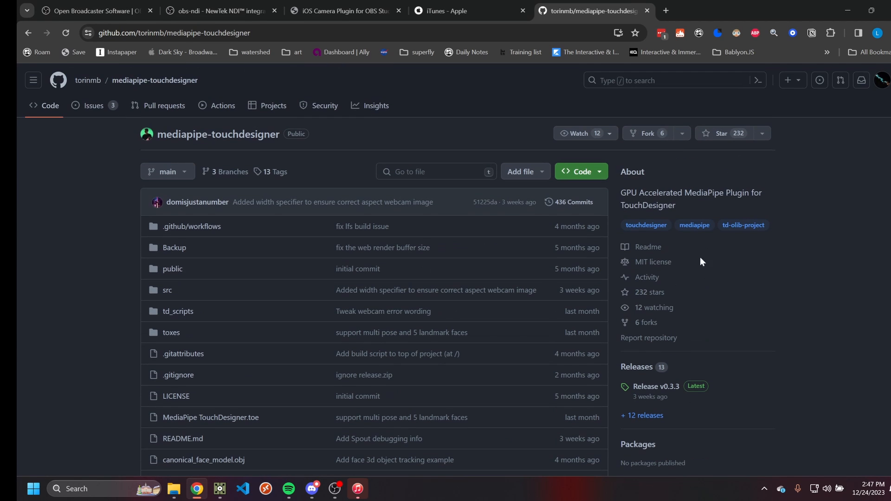
scroll(117, 188, "down", 10)
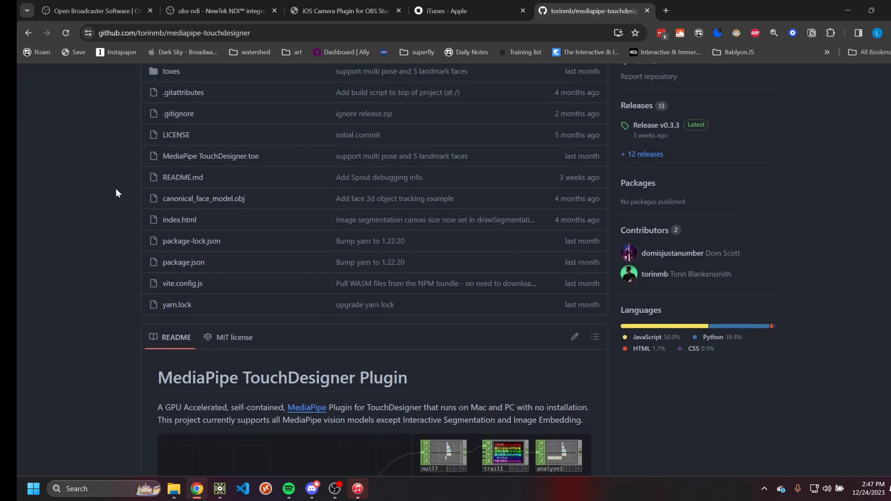
scroll(121, 201, "down", 3)
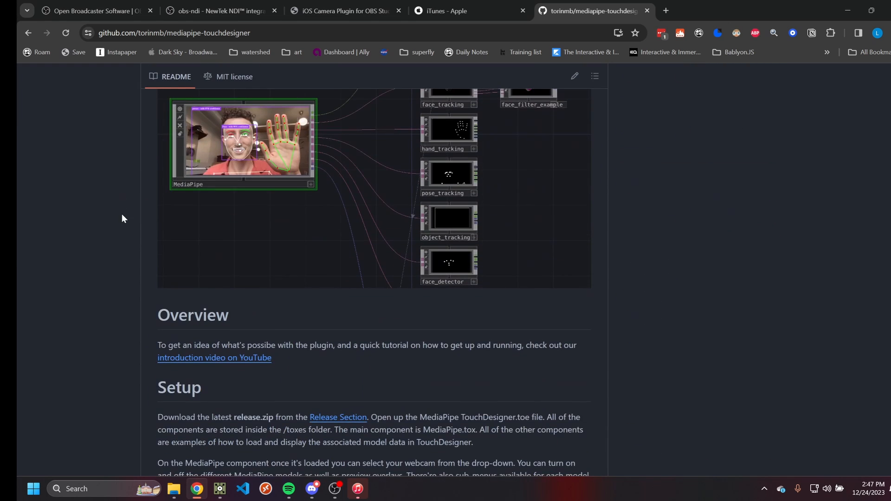
scroll(125, 219, "up", 10)
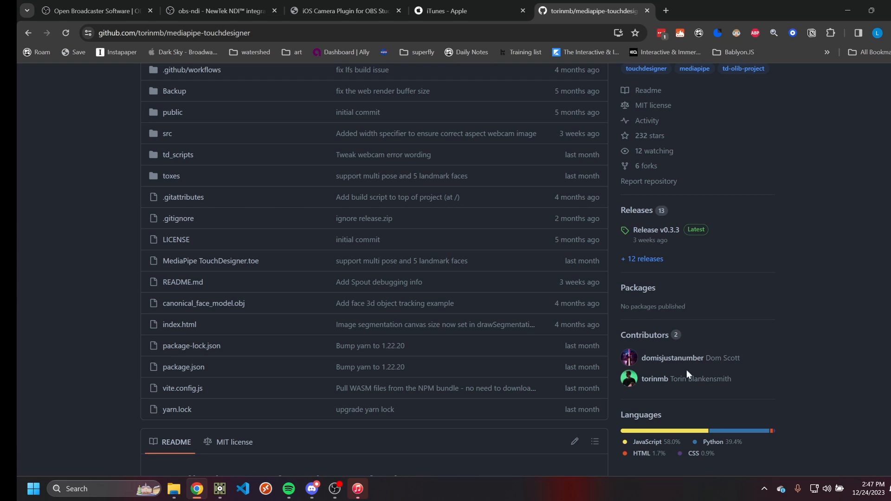
scroll(686, 369, "up", 3)
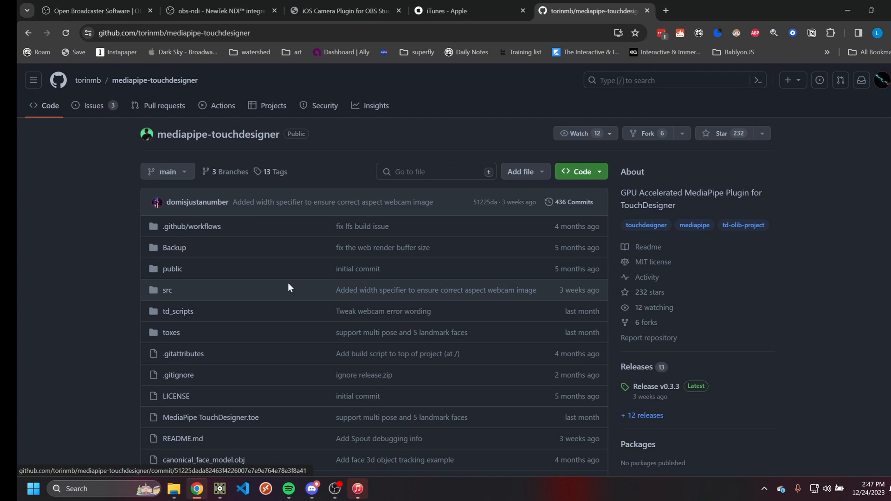
scroll(289, 278, "down", 3)
scroll(775, 386, "up", 3)
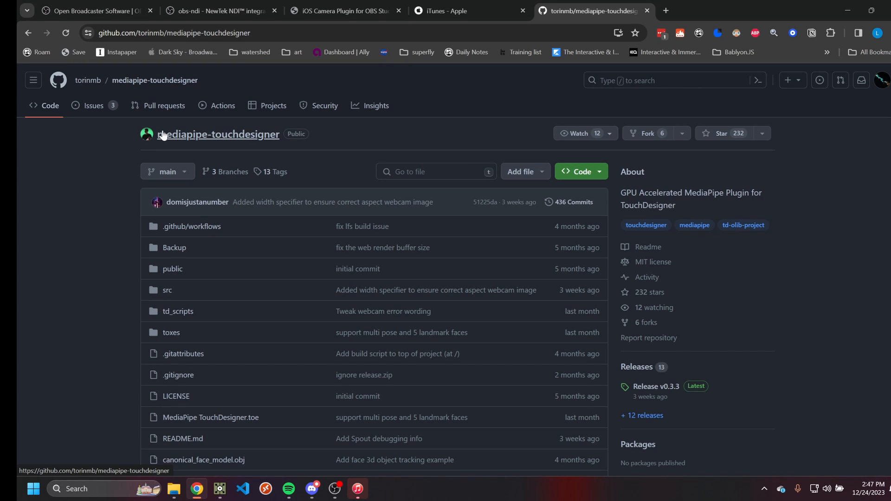
Open the Release v0.3.3 page of the MediaPipe plugin and review its notes down to the release.zip asset.
scroll(691, 210, "down", 3)
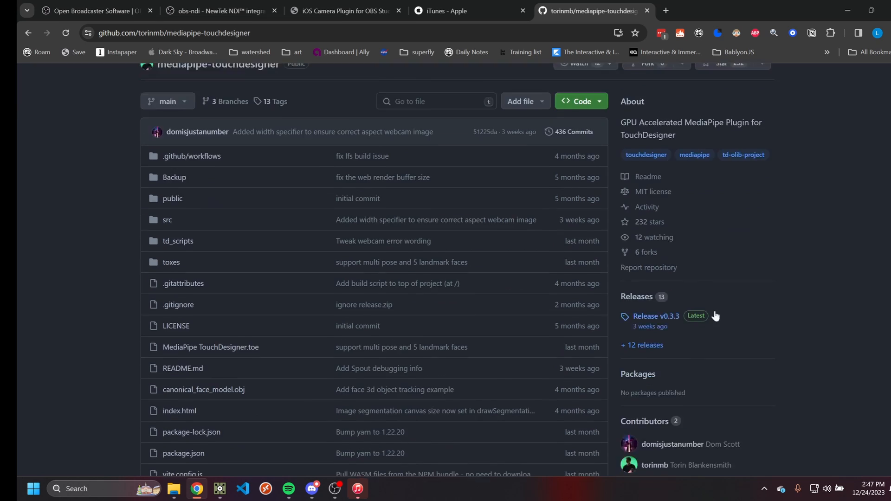
left_click(662, 283)
scroll(296, 178, "down", 6)
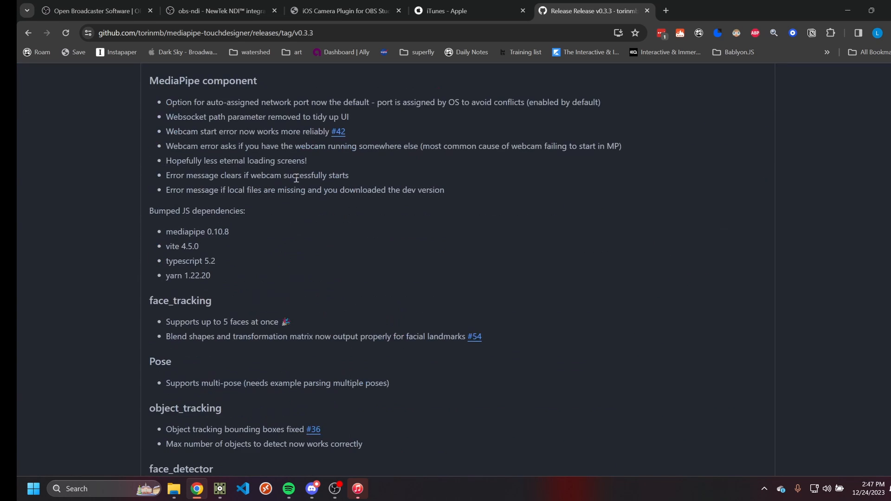
scroll(291, 194, "down", 6)
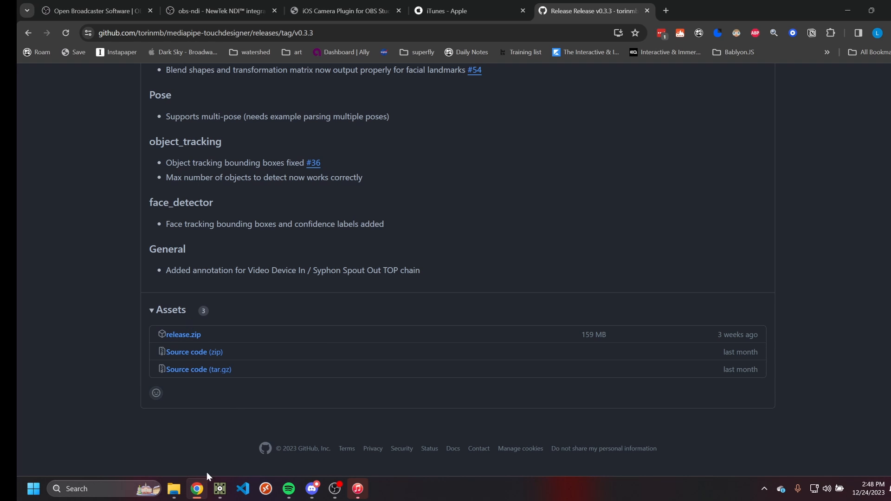
Browse in File Explorer to the toxes folder inside the release (1) folder in Downloads.
left_click(174, 492)
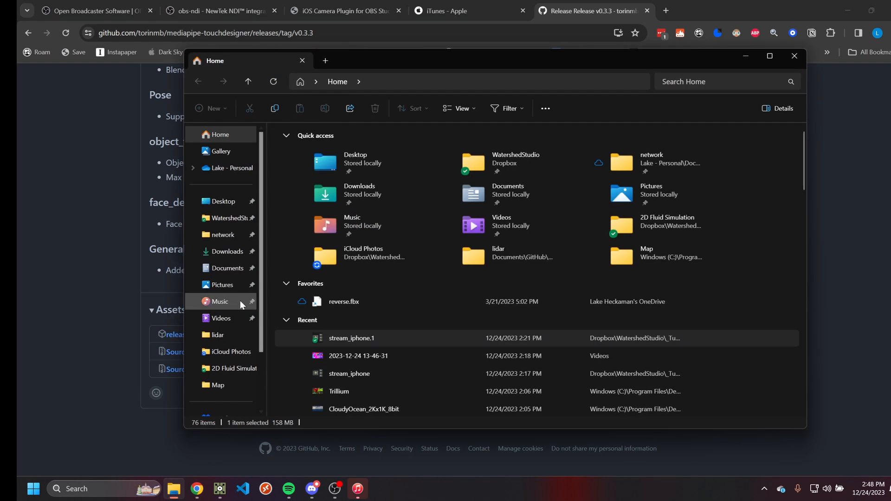
left_click(230, 261)
double_click(316, 283)
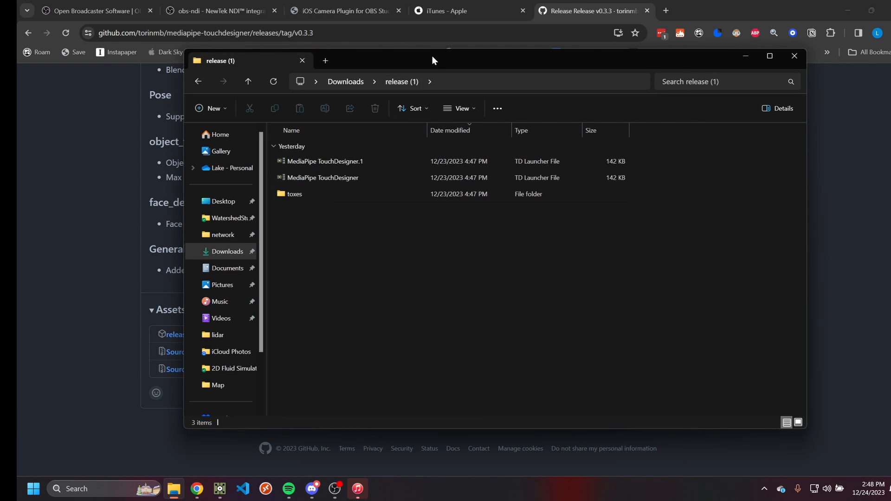
left_click_drag(433, 56, 411, 59)
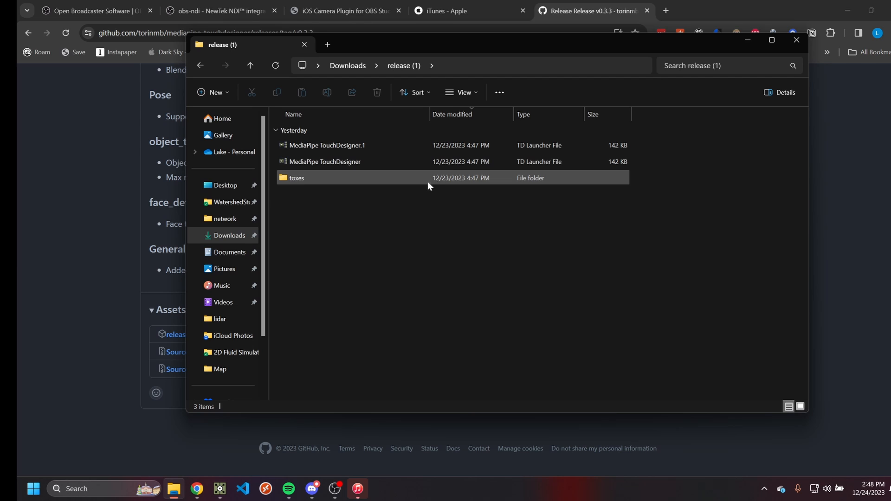
left_click(371, 161)
double_click(374, 180)
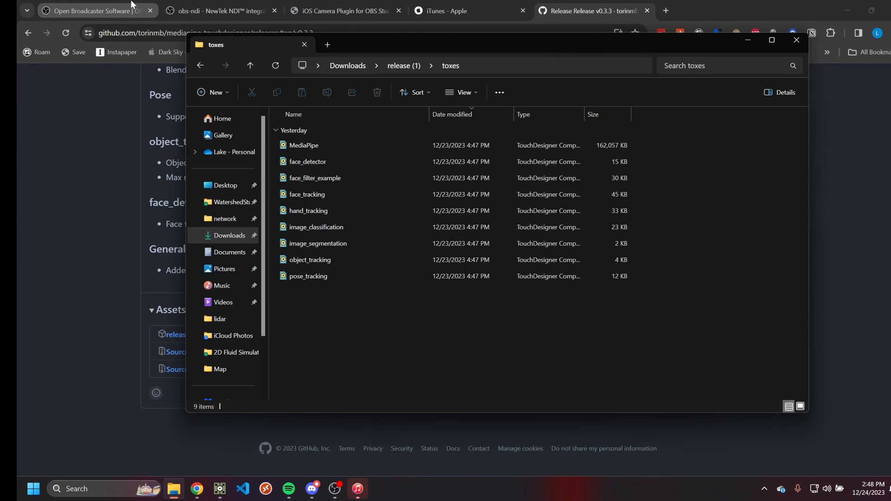
Search for "iphone obs camera app" in a new tab and open the Camera for OBS Studio page on the App Store.
left_click(666, 10)
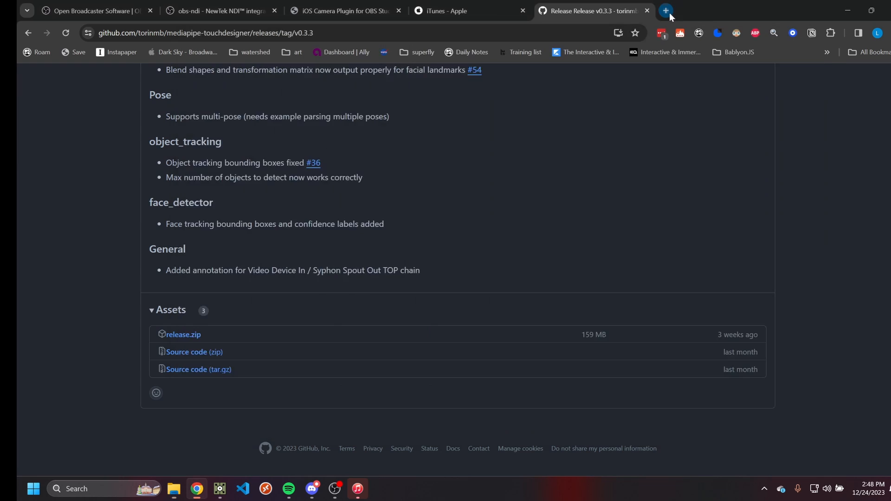
type("iphon")
type("e ")
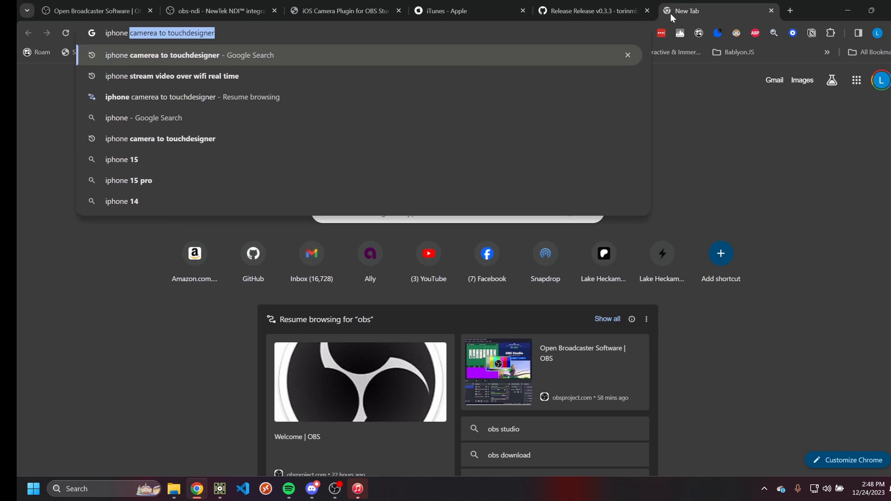
type("obs camera app")
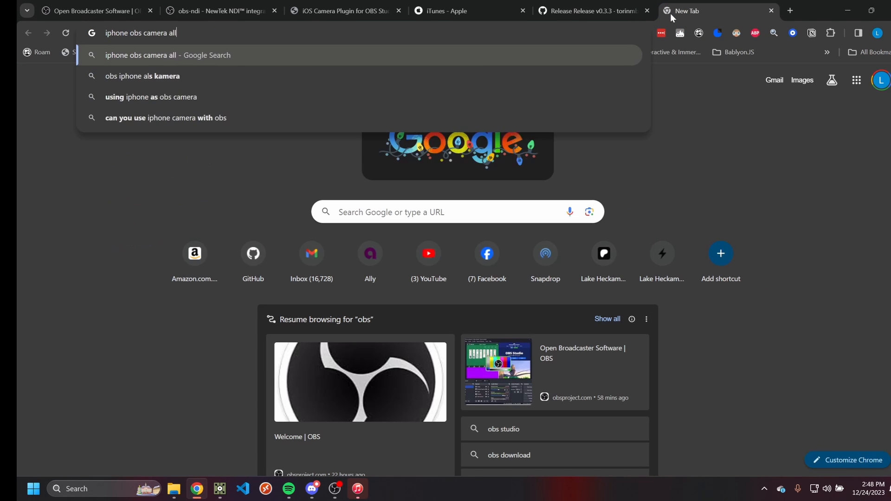
key("Return")
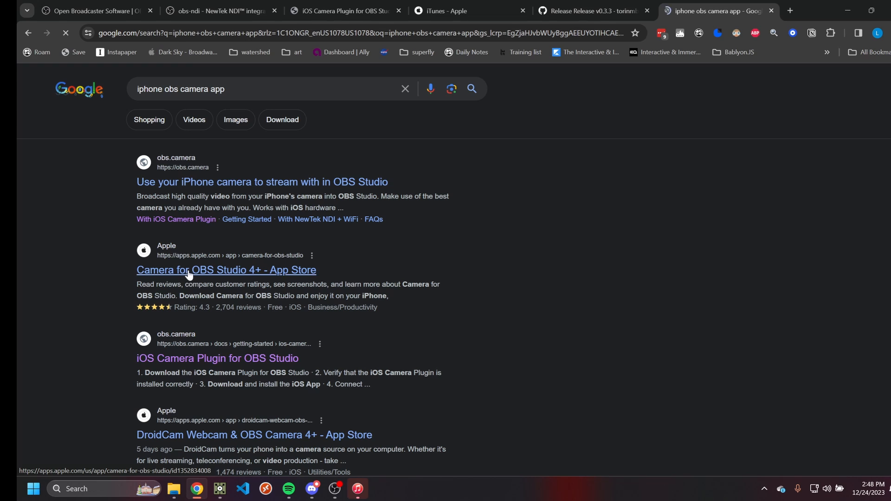
left_click(247, 272)
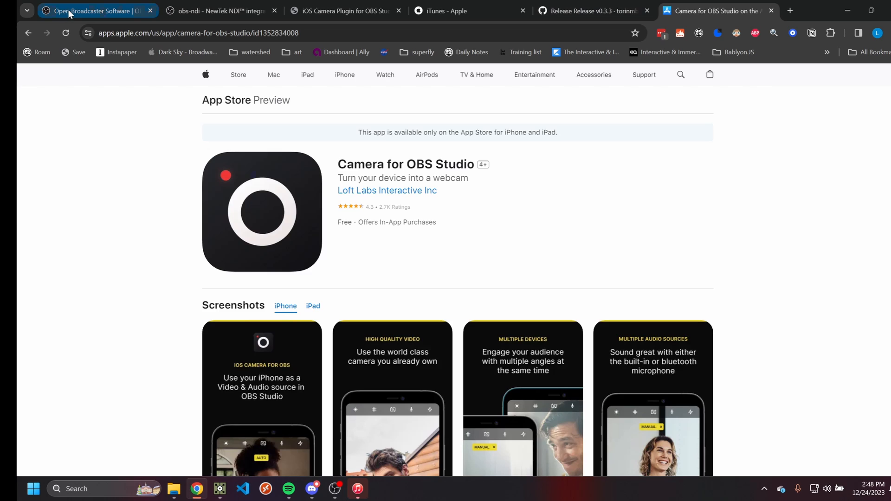
Return to the OBS home page, minimize the browser and switch to TouchDesigner's MEDIA_PIPE_FLUID_INTERACTION network.
left_click(68, 9)
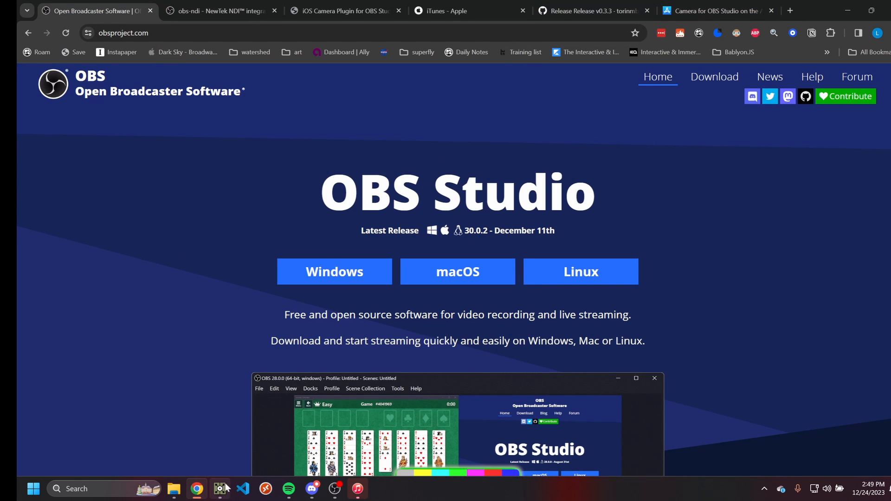
left_click(851, 10)
left_click(135, 210)
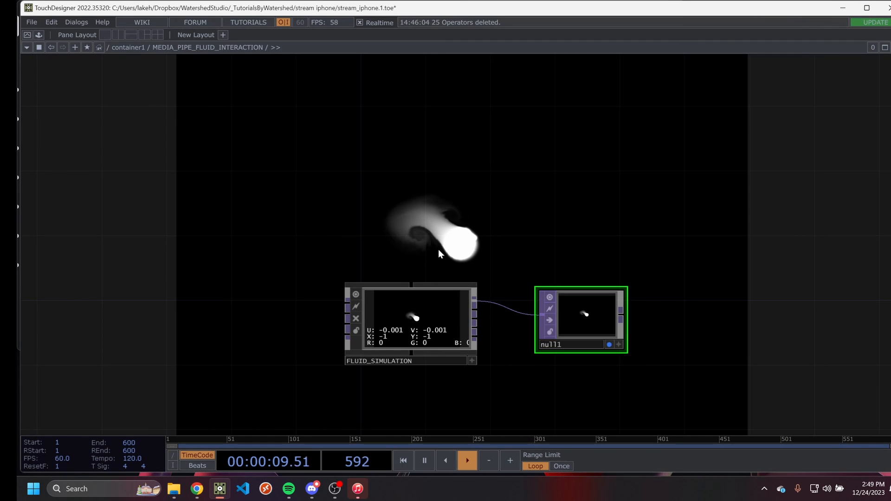
Add a Noise TOP well to the left of FLUID_SIMULATION and set its pixel format to 32-bit float (RGBA).
scroll(547, 188, "down", 4)
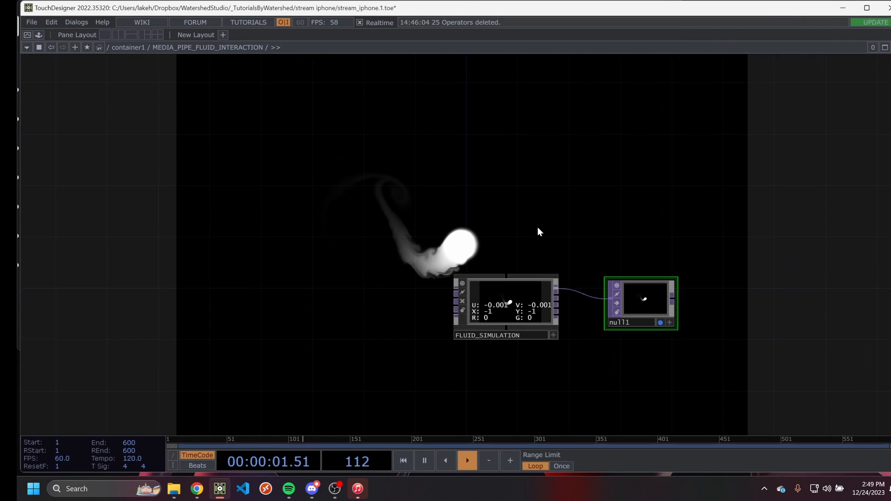
key("Tab")
left_click(249, 126)
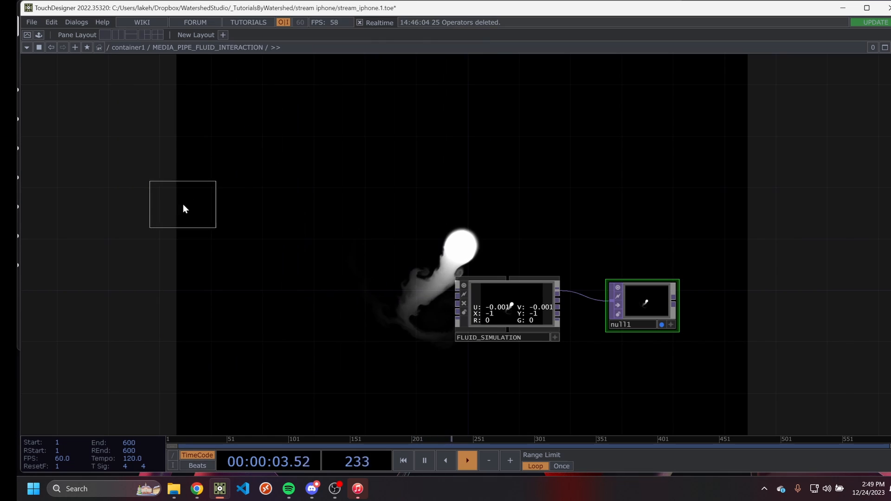
left_click(176, 209)
key("p")
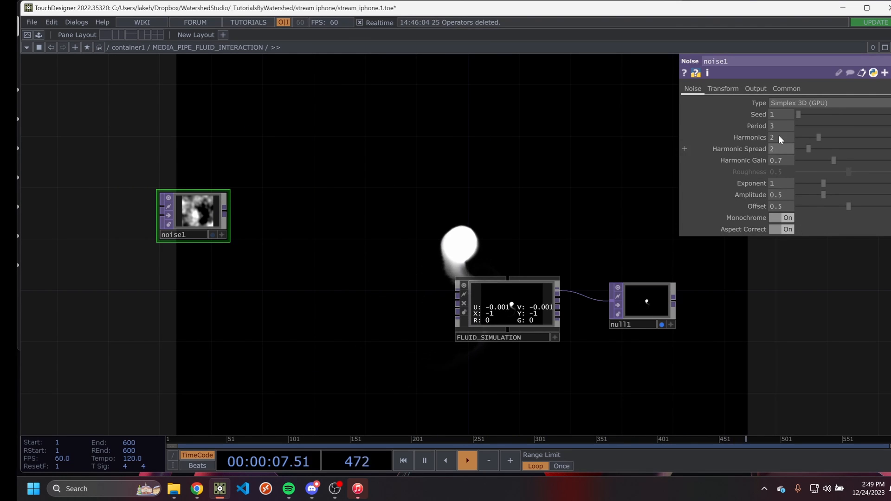
left_click(786, 88)
left_click(797, 217)
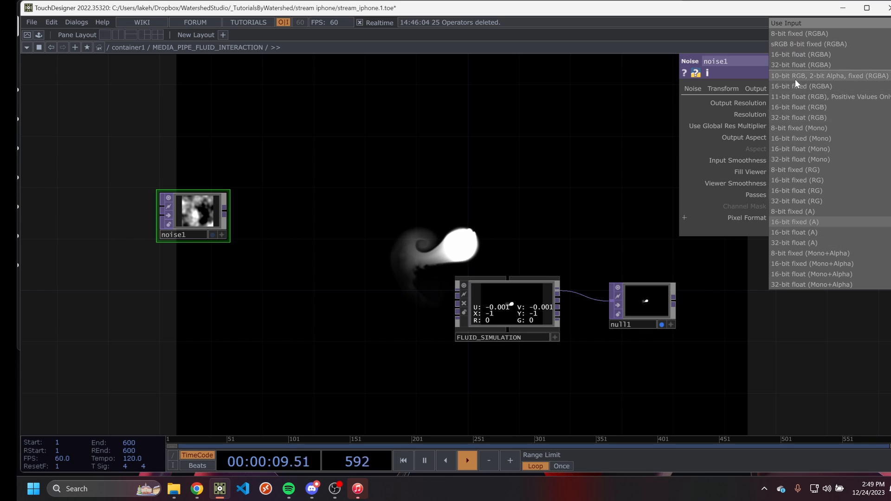
left_click(794, 65)
Duplicate the Noise TOP and chain the original through the copy into the color map input of FLUID_SIMULATION.
key("ctrl+c")
key("ctrl+v")
left_click_drag(205, 277, 295, 214)
left_click_drag(225, 212, 298, 218)
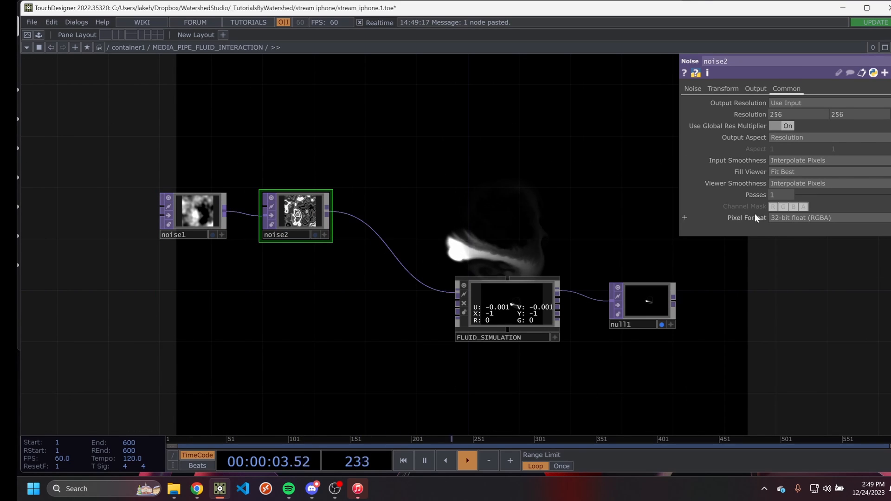
Set the second noise's seed to 4404 and period to 5, and turn Monochrome off for both noises.
left_click(693, 90)
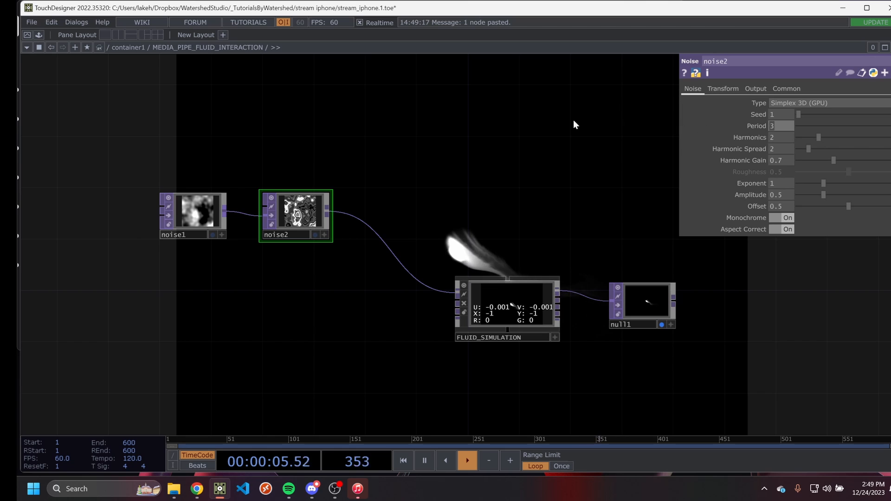
left_click_drag(798, 114, 843, 115)
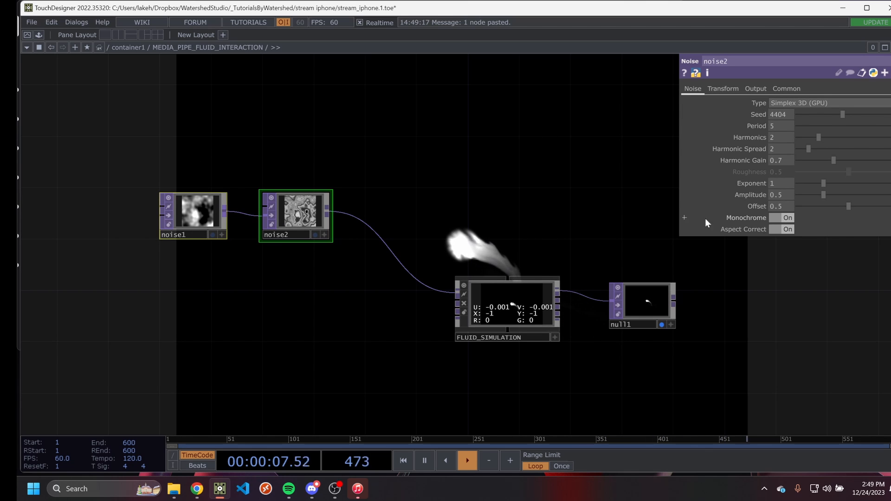
left_click(781, 219)
left_click(193, 218)
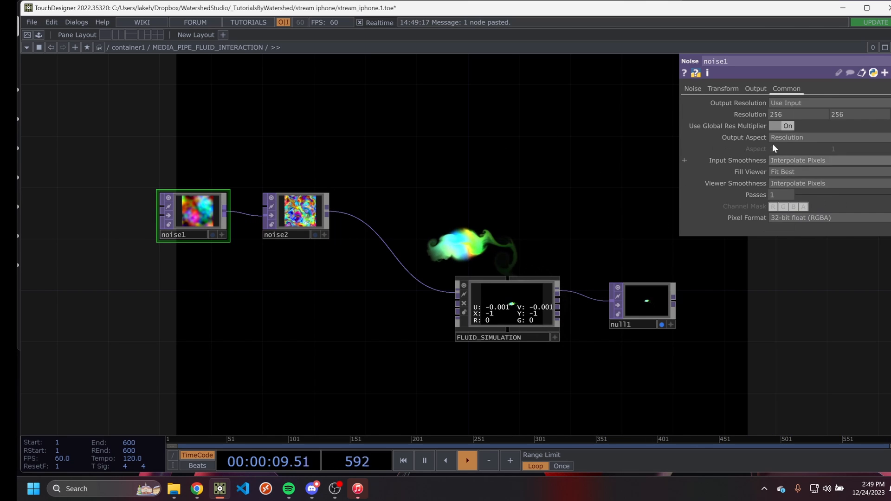
left_click(693, 88)
left_click(291, 232)
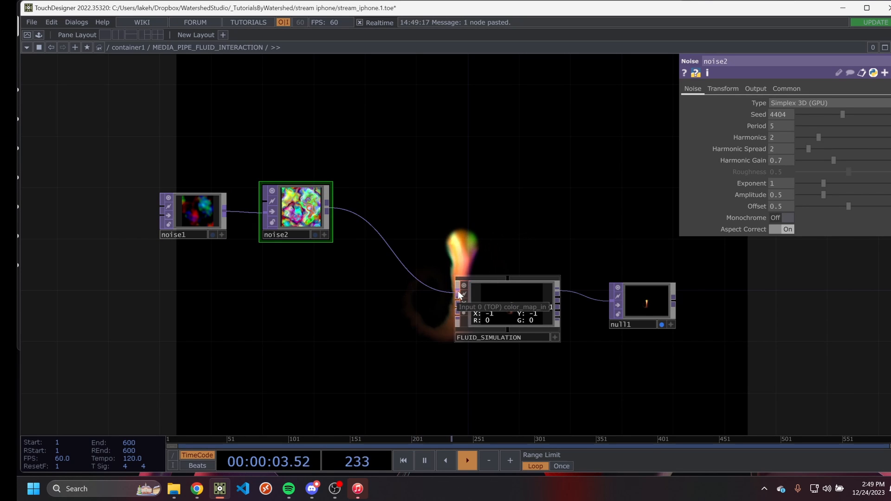
Add a Constant TOP below the second noise in the MEDIA_PIPE_FLUID_INTERACTION network.
key("u")
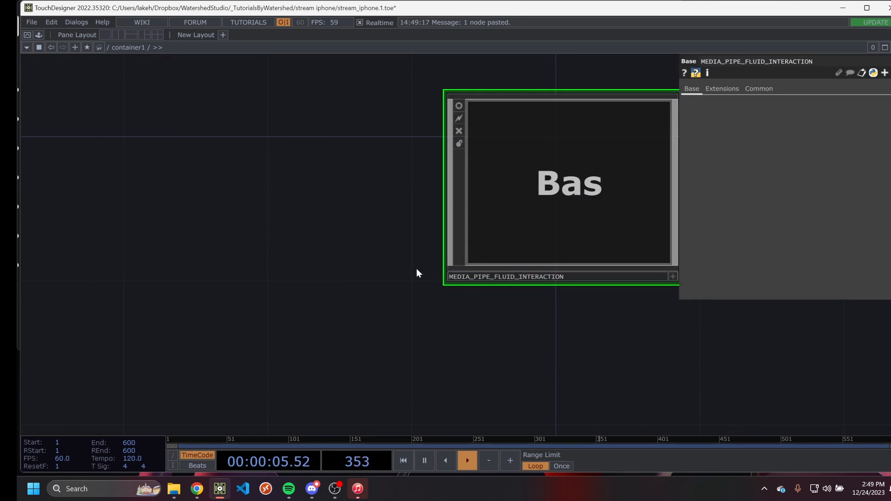
scroll(495, 215, "up", 2)
left_click_drag(307, 305, 437, 333)
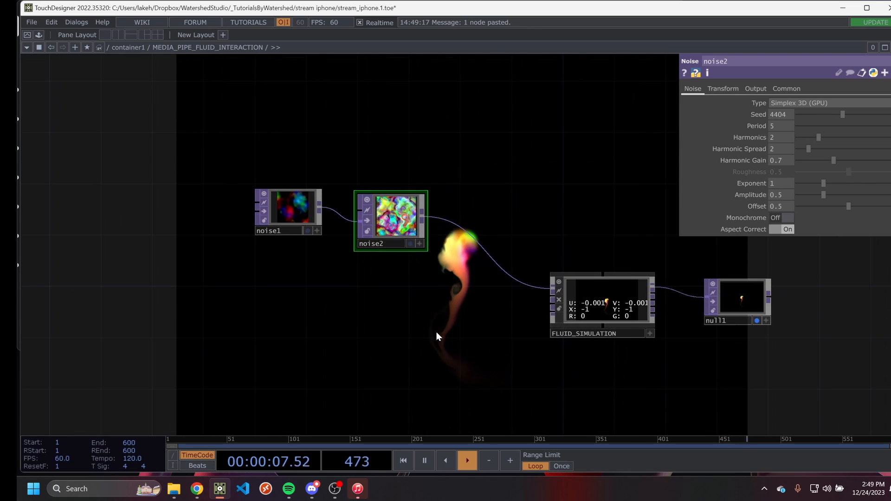
key("Tab")
type("c")
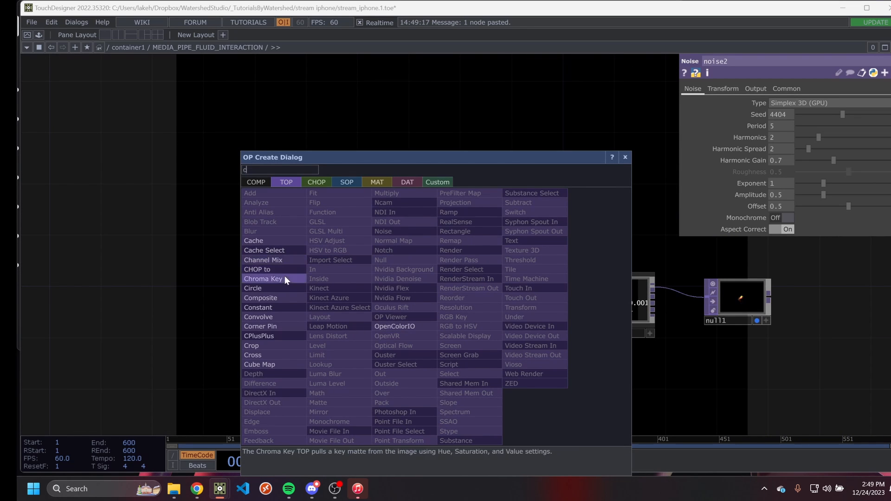
left_click(280, 306)
left_click(437, 331)
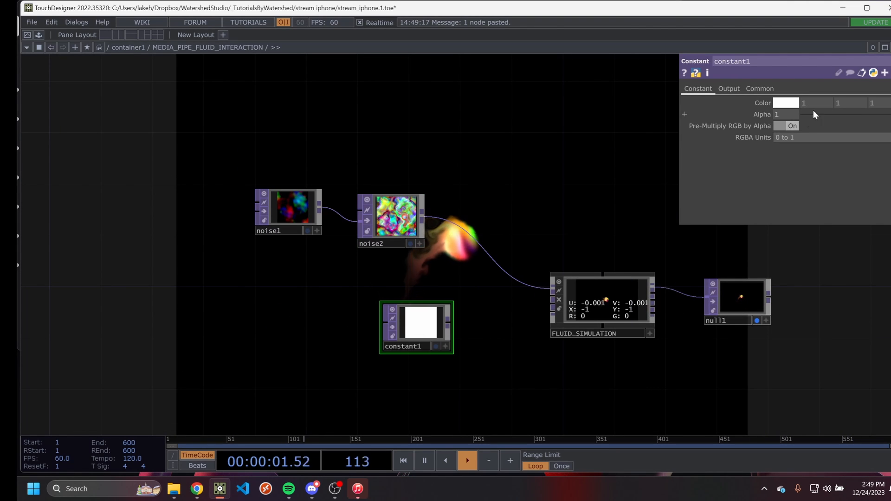
Set the Constant TOP's alpha to 0.261 and connect it to the second input of FLUID_SIMULATION.
left_click_drag(813, 110, 828, 113)
left_click_drag(448, 320, 552, 304)
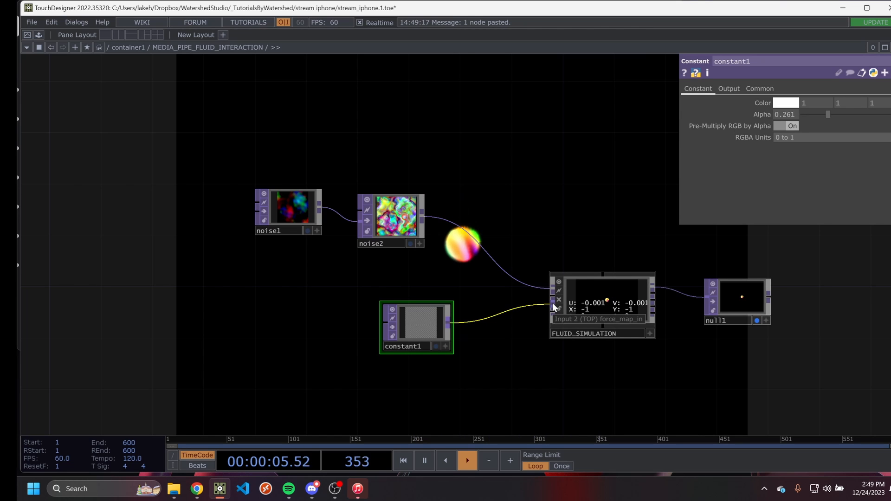
left_click(529, 306)
left_click_drag(515, 184, 451, 157)
left_click_drag(351, 304, 339, 304)
left_click_drag(352, 248, 298, 311)
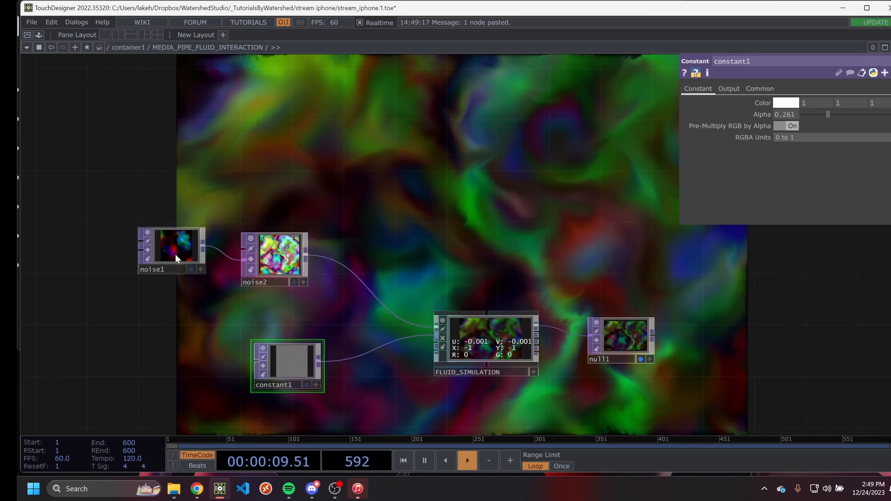
Line up the Constant TOP directly beneath the second noise.
left_click_drag(174, 254, 175, 267)
left_click_drag(491, 234, 443, 247)
scroll(445, 251, "down", 3)
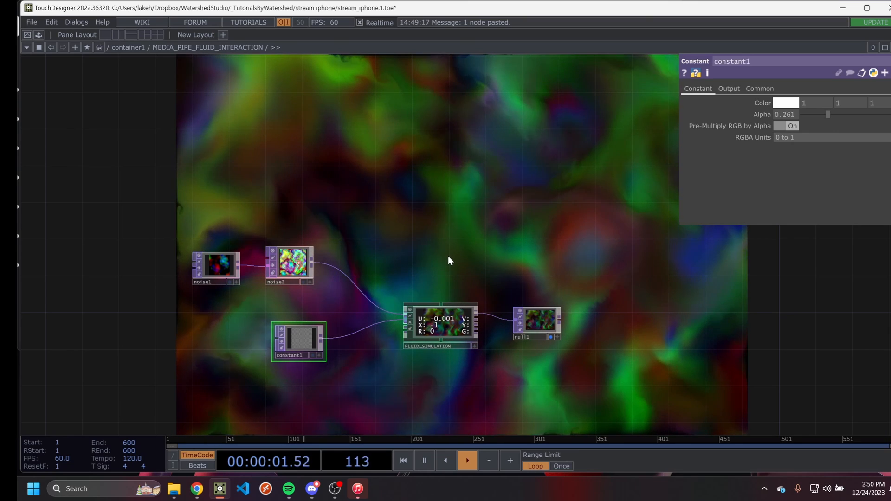
left_click_drag(494, 249, 533, 207)
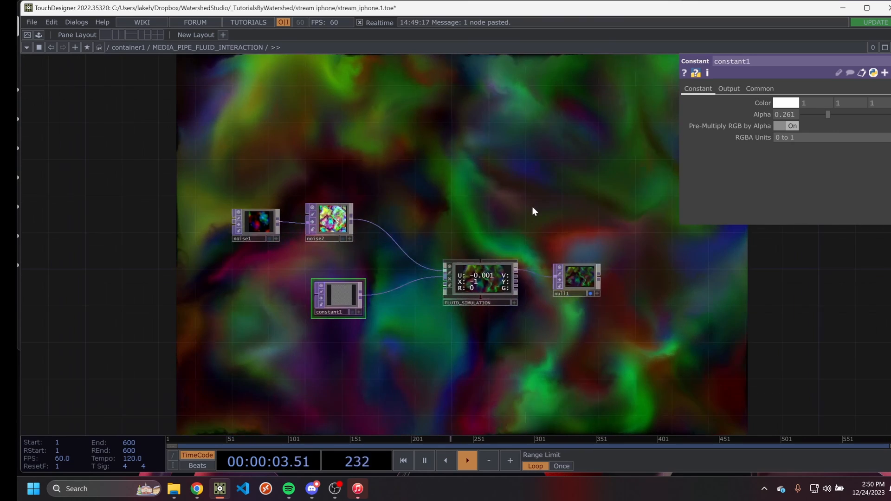
left_click_drag(336, 295, 321, 286)
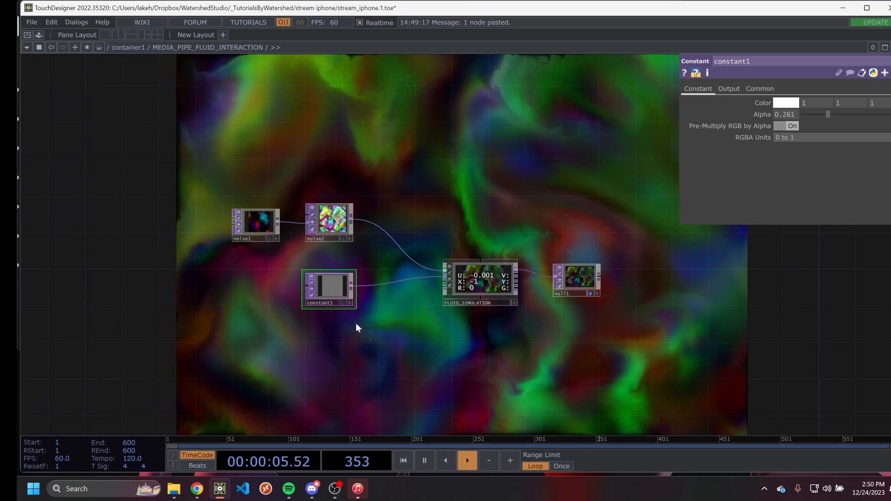
left_click_drag(356, 338, 360, 323)
Load the MediaPipe and hand_tracking components from the downloaded toxes folder into the network and wire MediaPipe into hand_tracking.
left_click_drag(495, 343, 527, 408)
scroll(475, 346, "down", 3)
left_click_drag(479, 355, 465, 410)
left_click_drag(415, 232, 417, 213)
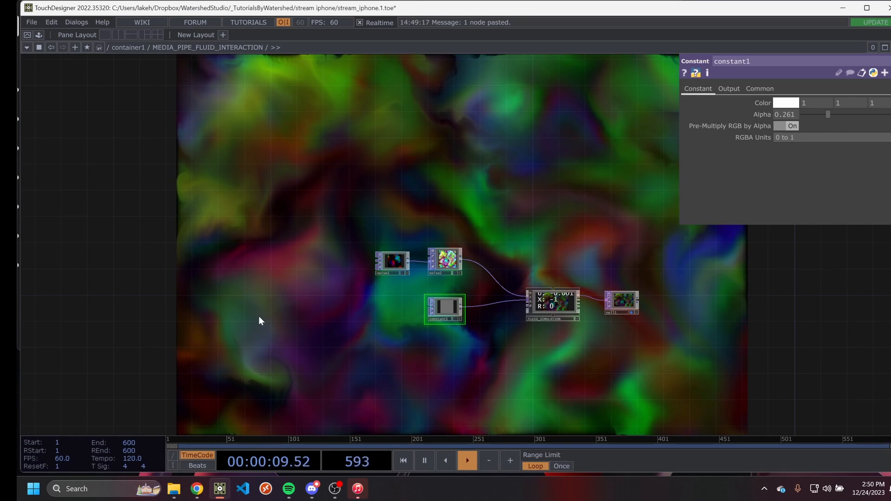
left_click(175, 489)
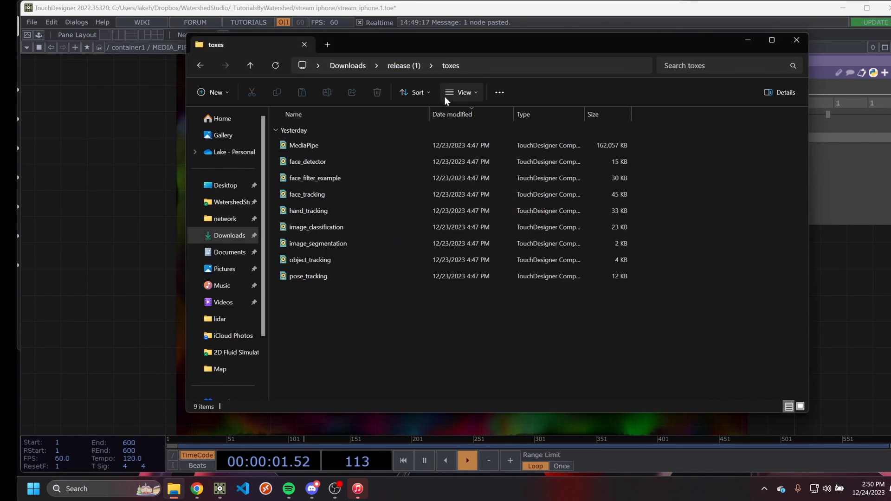
left_click_drag(439, 45, 471, 51)
left_click(373, 148)
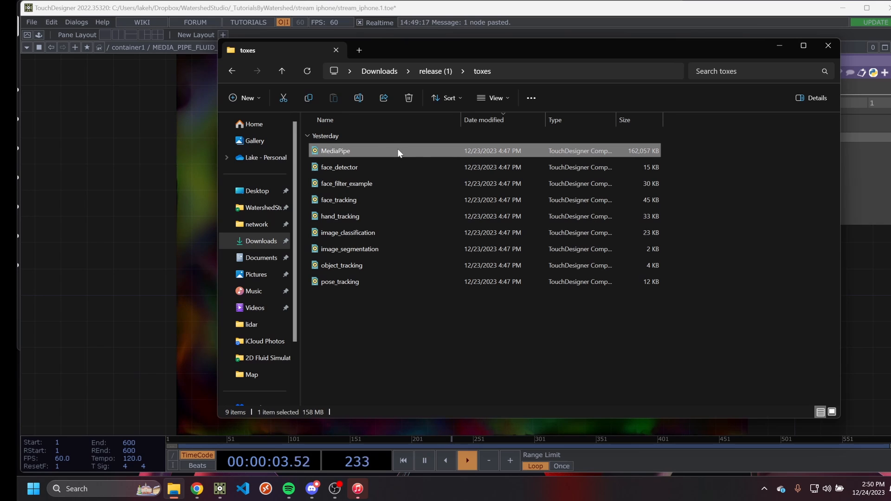
left_click_drag(397, 149, 111, 266)
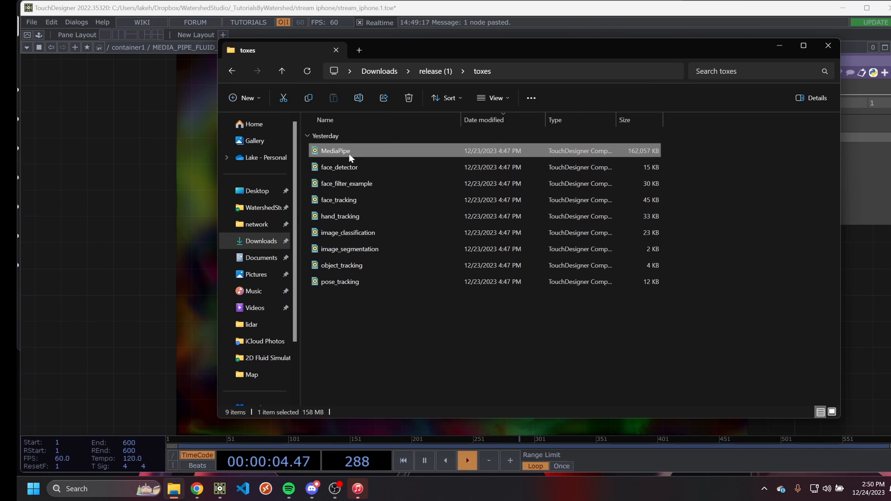
left_click_drag(347, 218, 263, 256)
left_click_drag(155, 251, 200, 251)
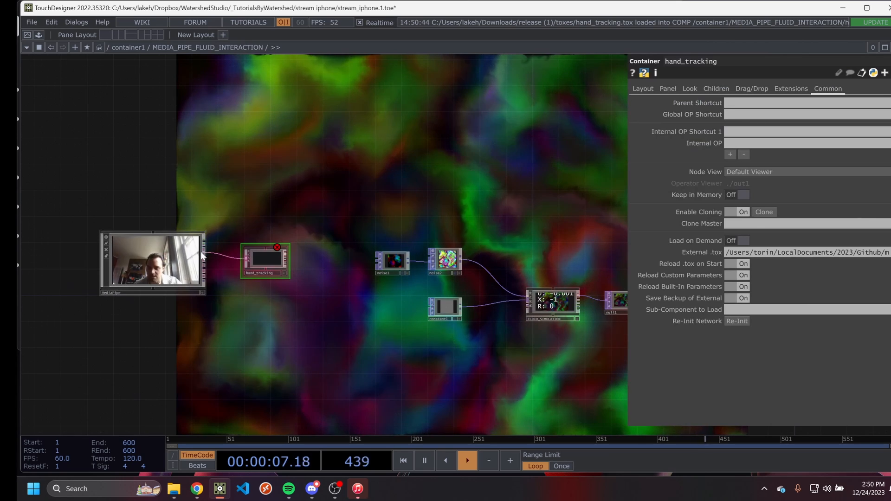
Clear the External .tox path of the MediaPipe component.
left_click(831, 88)
left_click(780, 266)
key("ctrl+a")
key("BackSpace")
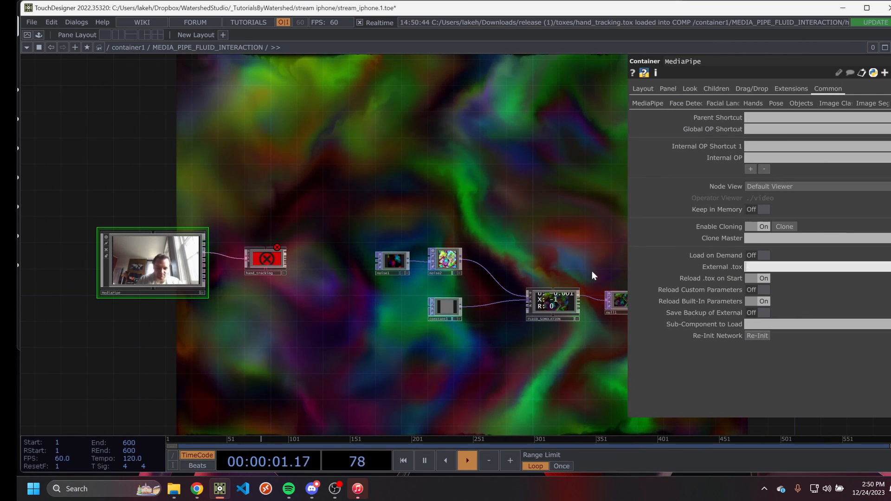
left_click(592, 273)
Turn off face, facial landmark, pose and object detection and image classification in MediaPipe, leaving only hand detection on.
left_click(654, 103)
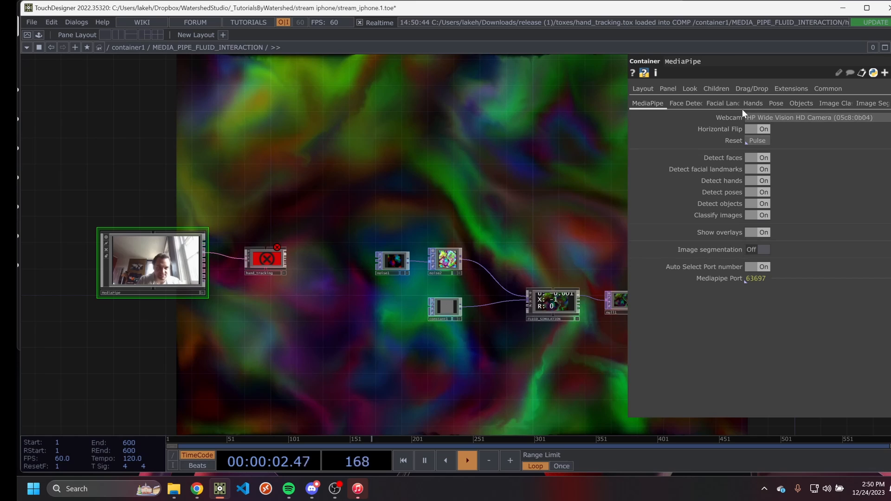
left_click(761, 169)
left_click(759, 215)
left_click(759, 204)
left_click(757, 193)
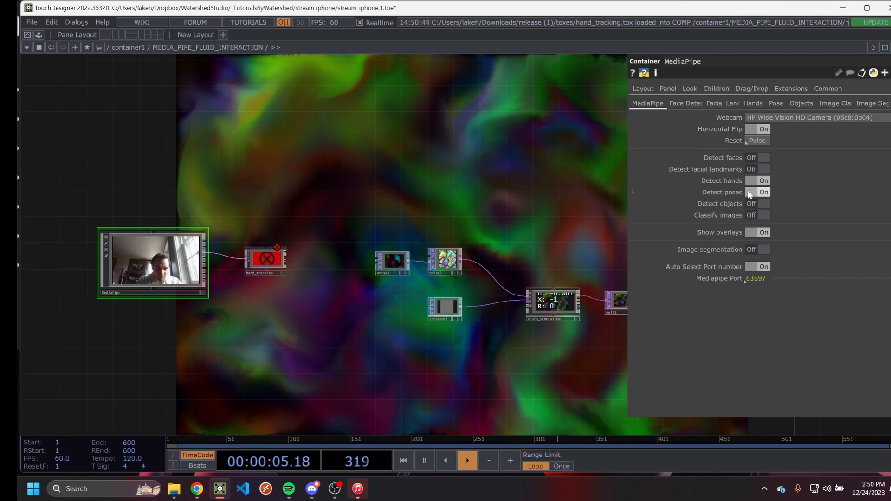
Switch the hand_tracking container's width and height from expressions to constant values of 400 and 300.
left_click(266, 259)
left_click(643, 89)
left_click(679, 138)
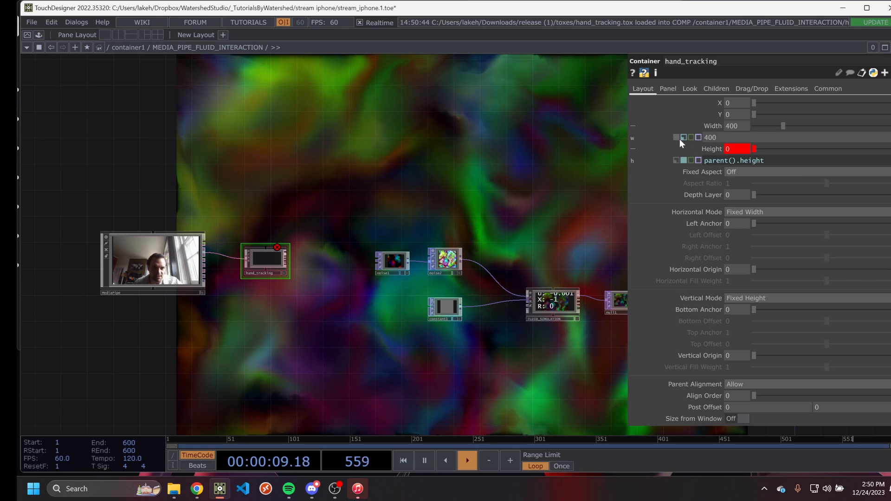
left_click(680, 161)
Add a Null CHOP fed by the normalized_data output of hand_tracking.
left_click_drag(267, 177, 316, 183)
scroll(338, 259, "up", 5)
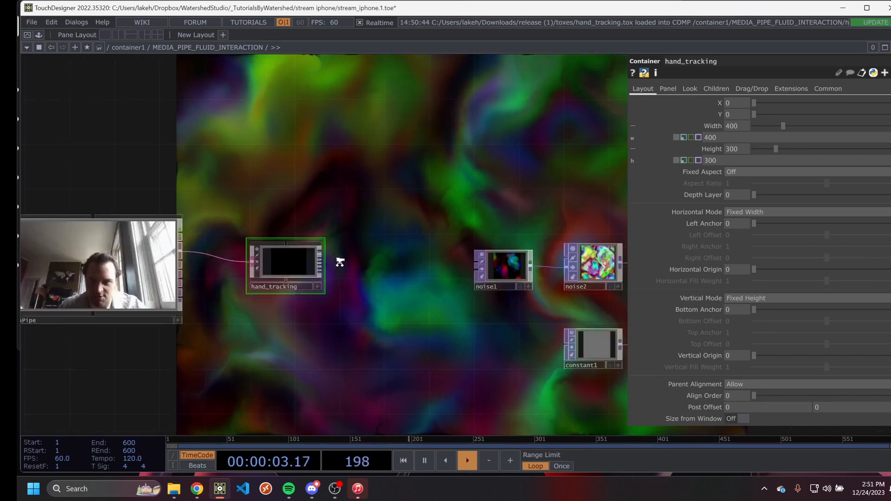
right_click(300, 249)
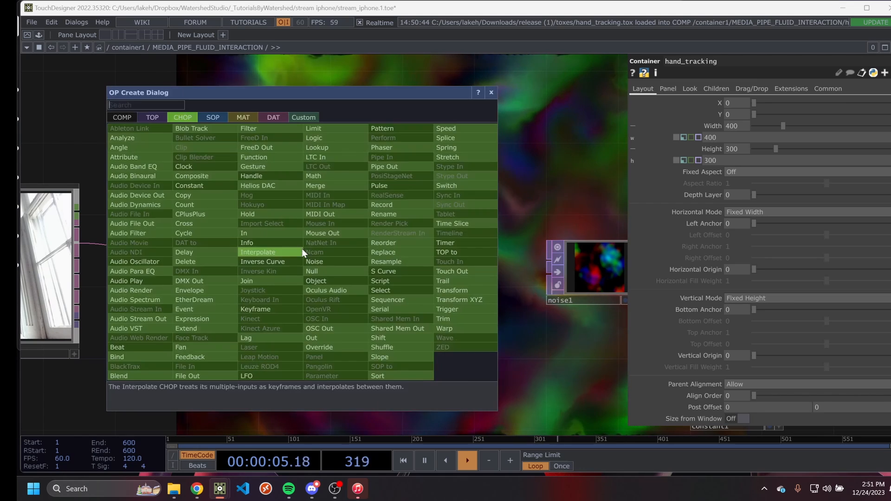
left_click(330, 271)
left_click(392, 258)
scroll(278, 234, "up", 8)
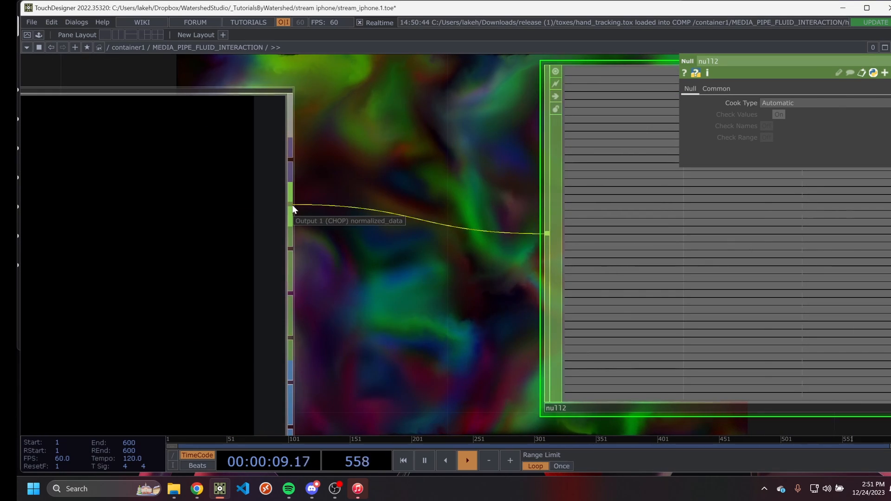
scroll(294, 210, "down", 6)
left_click_drag(305, 167, 409, 206)
left_click_drag(345, 253, 307, 240)
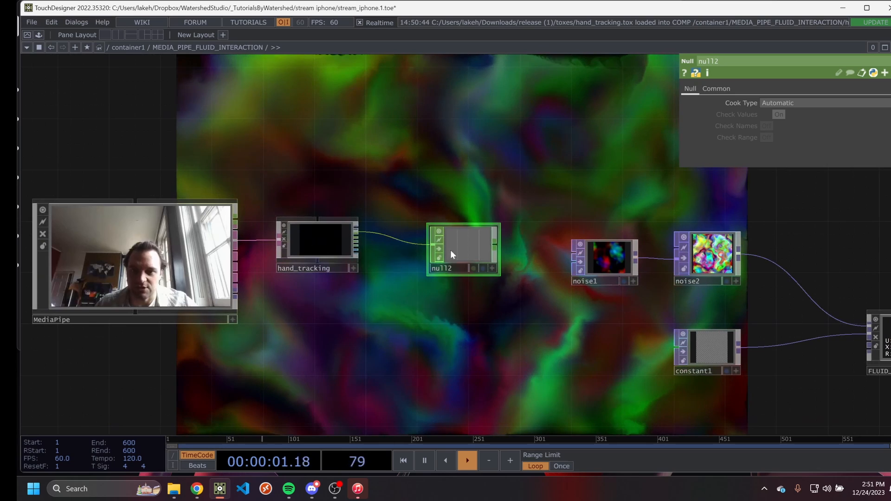
Examine the hand landmark channels arriving in the Null CHOP.
right_click(480, 244)
left_click(486, 241)
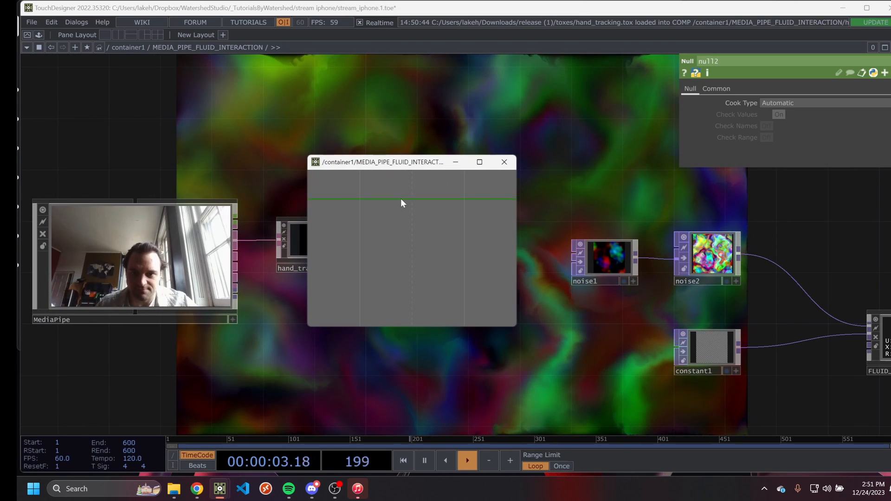
left_click(505, 163)
scroll(503, 254, "up", 12)
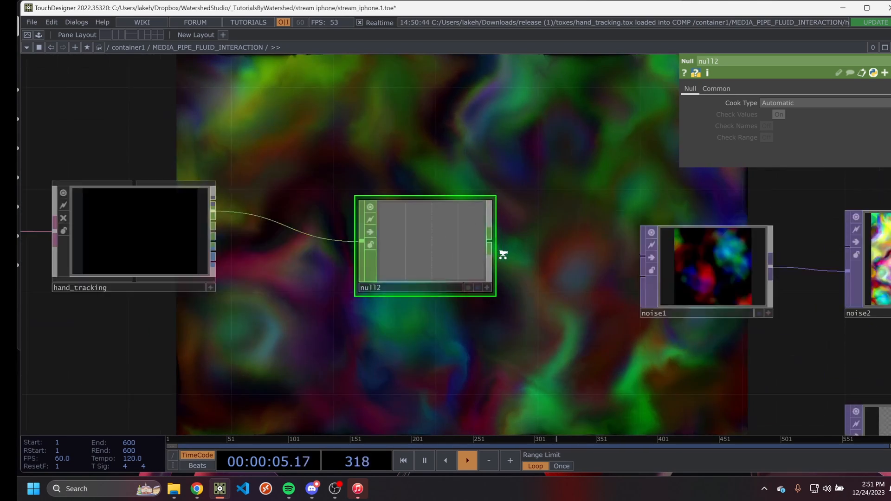
scroll(385, 191, "down", 8)
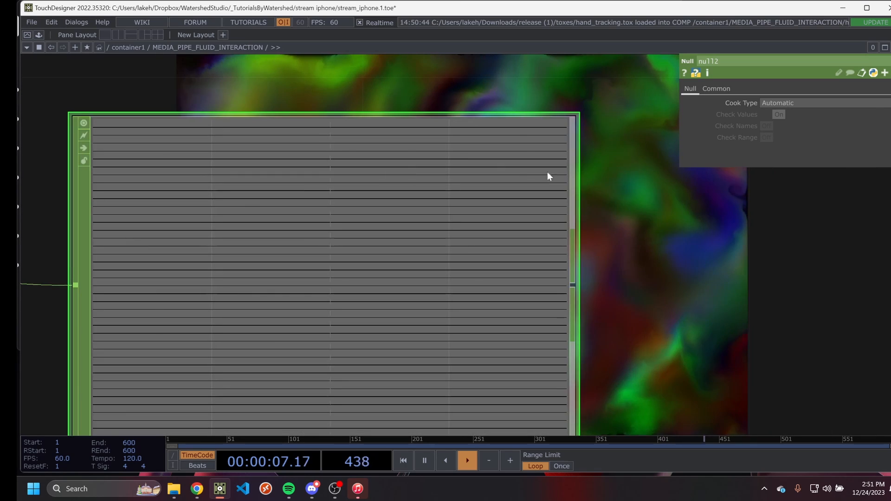
scroll(427, 224, "up", 8)
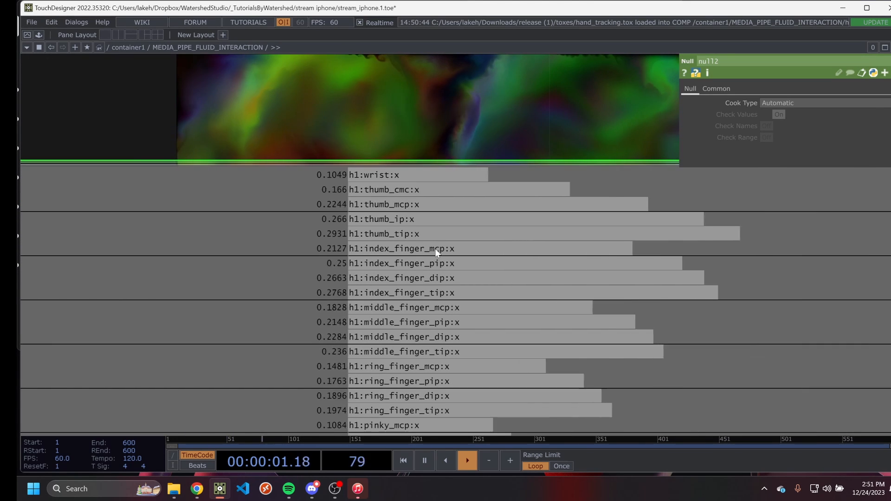
scroll(437, 251, "down", 8)
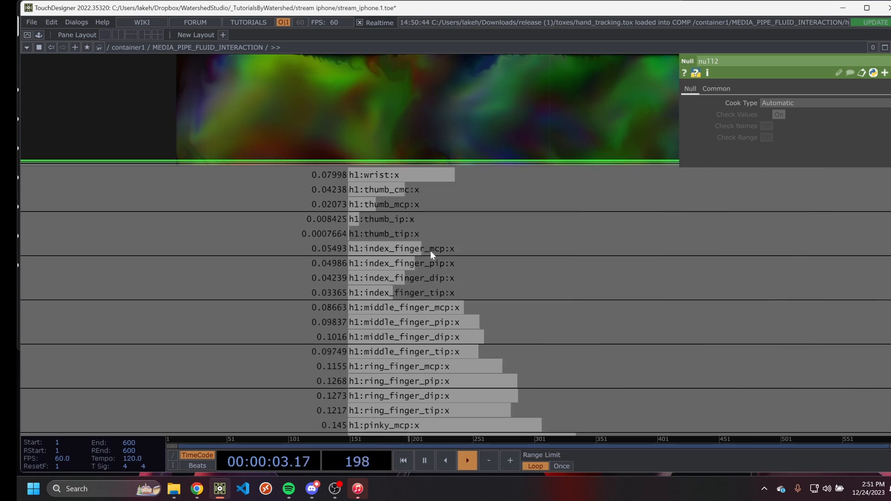
scroll(472, 252, "up", 4)
scroll(458, 247, "up", 3)
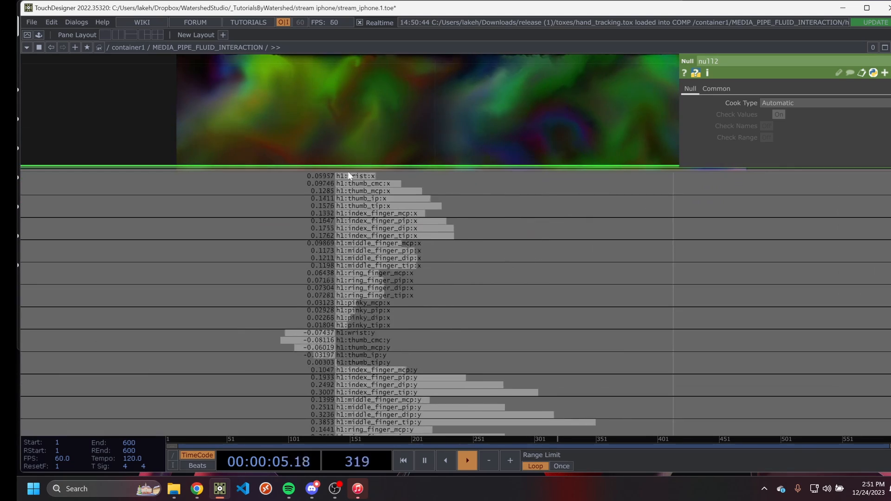
scroll(439, 215, "down", 8)
Check the tracked hand points in hand_tracking and the hand overlay and webcam source in MediaPipe.
left_click_drag(467, 116, 877, 211)
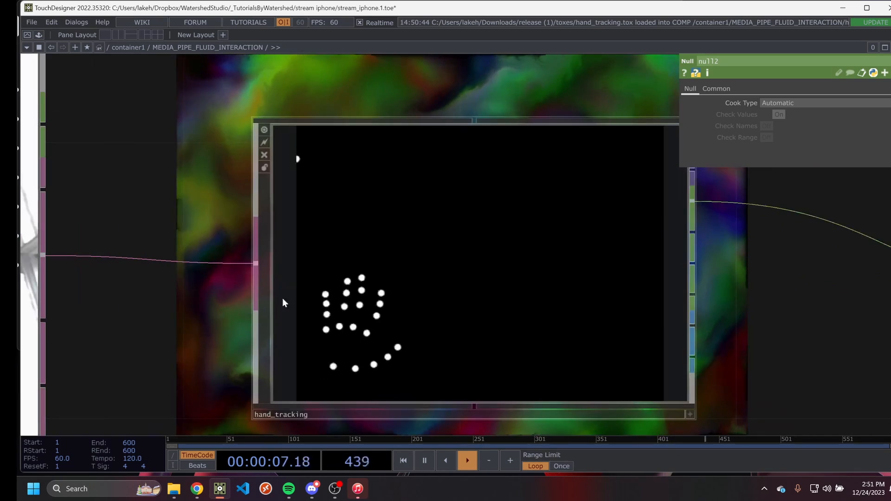
scroll(428, 305, "up", 1)
scroll(403, 294, "down", 8)
left_click_drag(408, 225, 486, 170)
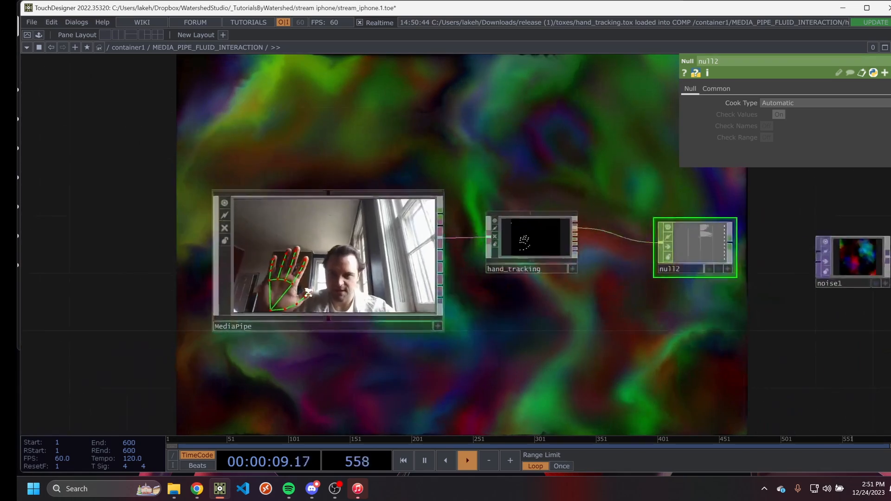
scroll(335, 278, "up", 3)
left_click(335, 278)
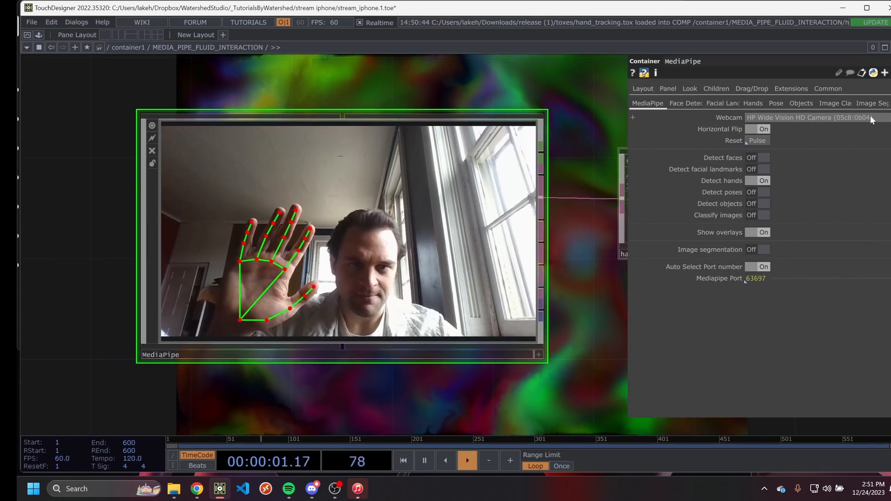
scroll(385, 212, "down", 3)
scroll(386, 211, "down", 2)
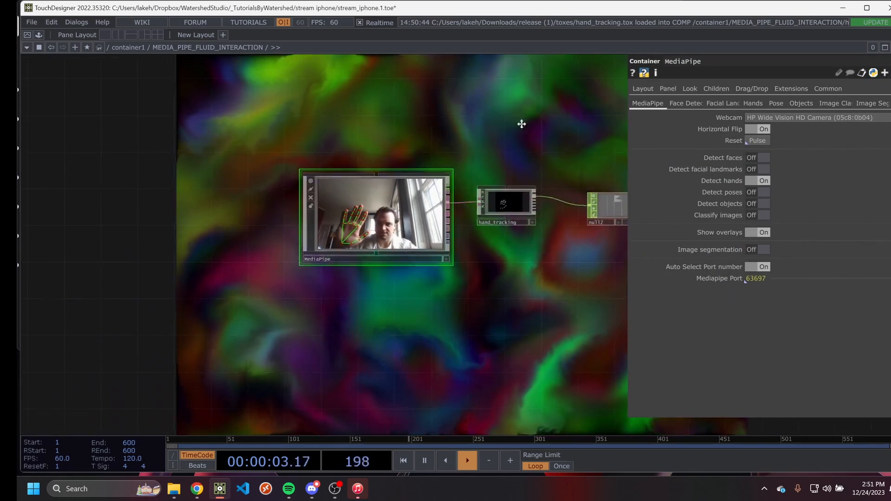
Move MediaPipe, hand_tracking and the Null CHOP together farther away from the noises, and select the Null CHOP.
left_click_drag(522, 123, 468, 169)
scroll(314, 294, "up", 5)
scroll(312, 296, "down", 6)
left_click_drag(408, 209, 387, 217)
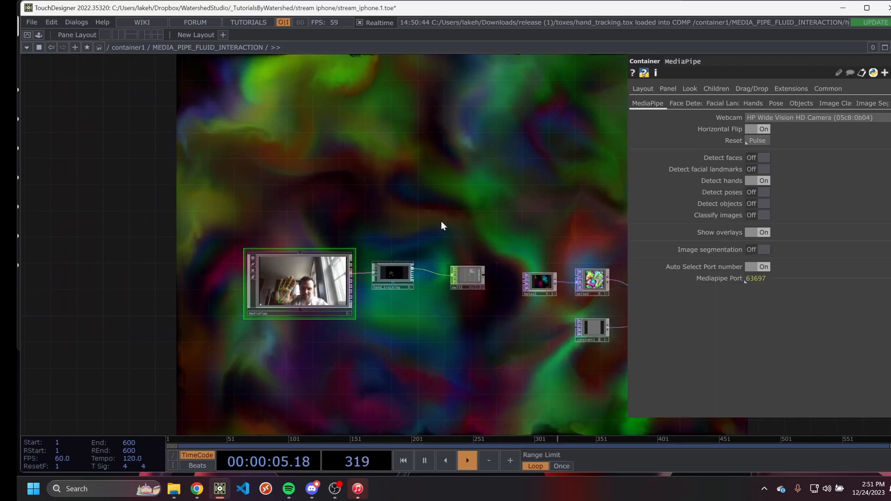
left_click_drag(454, 211, 465, 171)
scroll(286, 251, "up", 4)
scroll(466, 171, "down", 3)
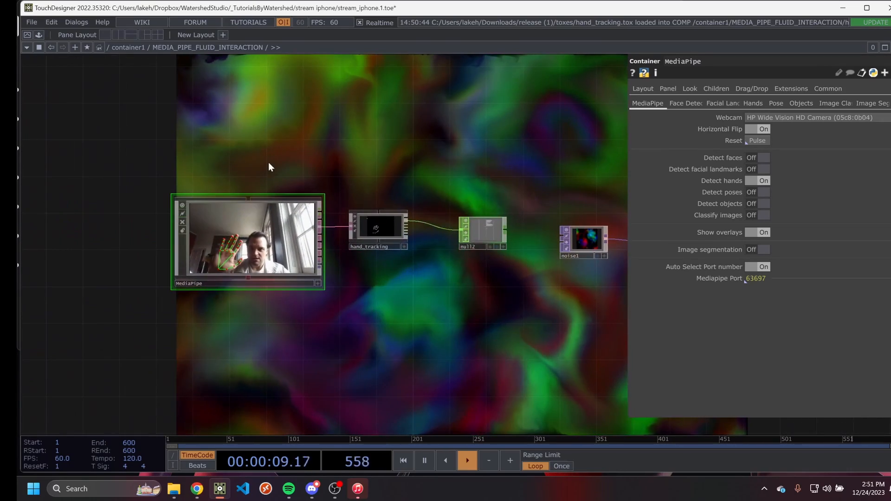
right_click_drag(268, 161, 482, 331)
left_click_drag(486, 220, 439, 255)
left_click(439, 254)
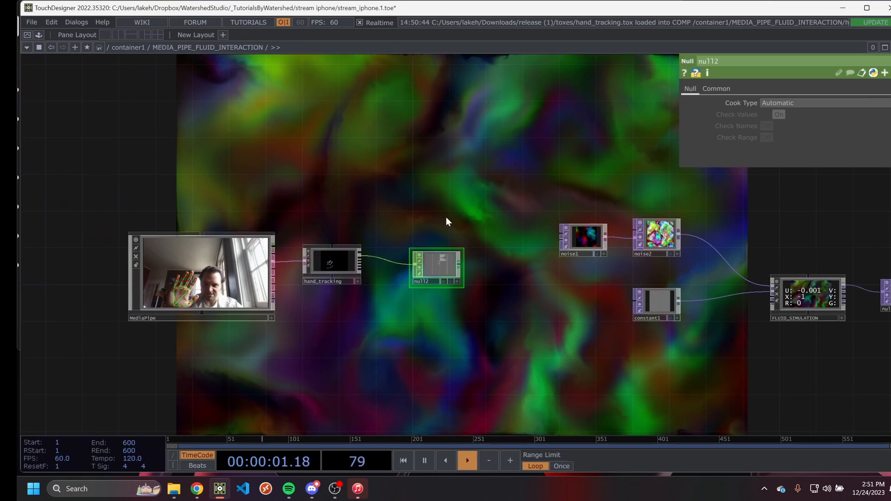
Select the MediaPipe container to show its parameters and move the Null CHOP right beside hand_tracking.
left_click_drag(398, 150, 386, 123)
left_click(184, 254)
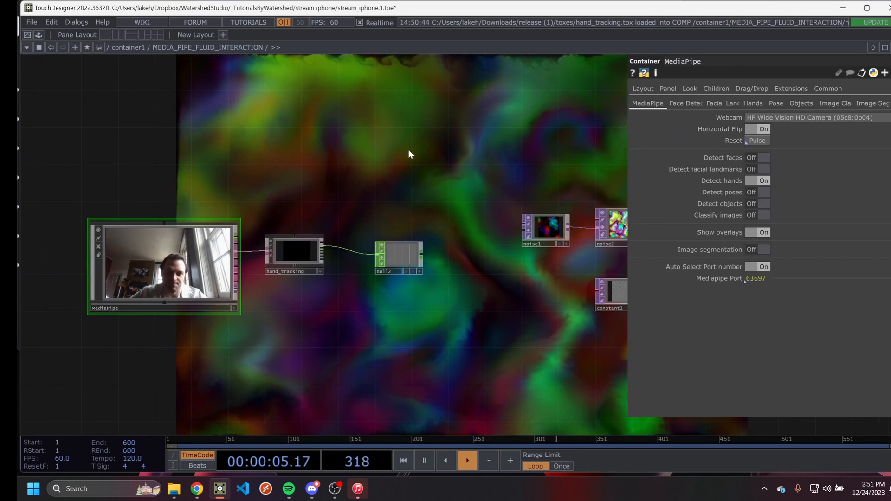
left_click_drag(417, 152, 377, 170)
scroll(393, 166, "down", 3)
scroll(396, 170, "up", 1)
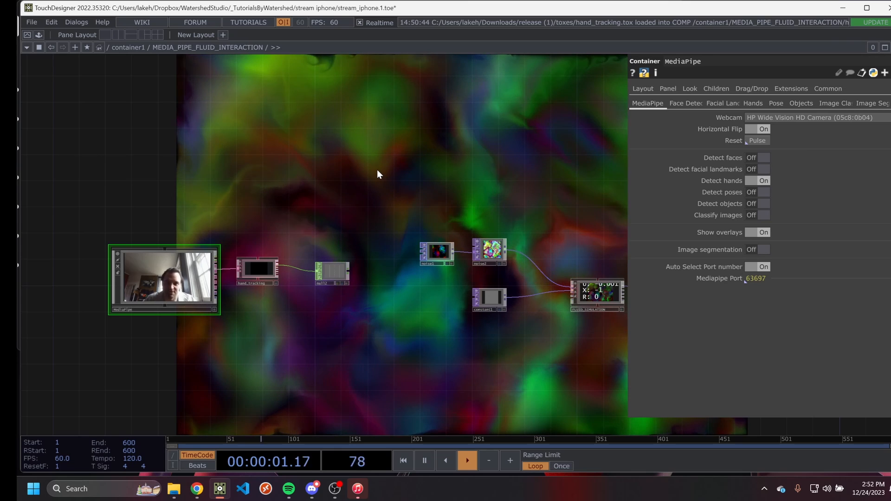
left_click_drag(355, 256, 339, 268)
left_click_drag(597, 153, 560, 158)
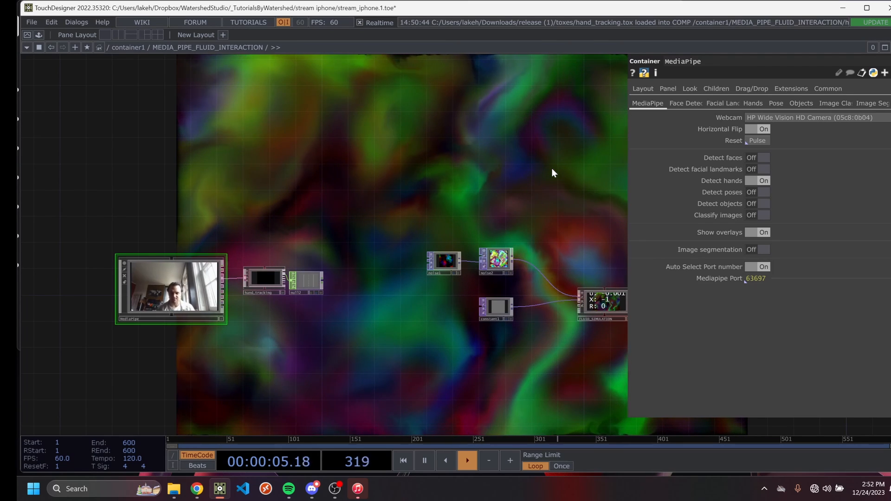
Switch to OBS and stop the virtual camera, briefly checking the OBS download page in the browser.
left_click(333, 490)
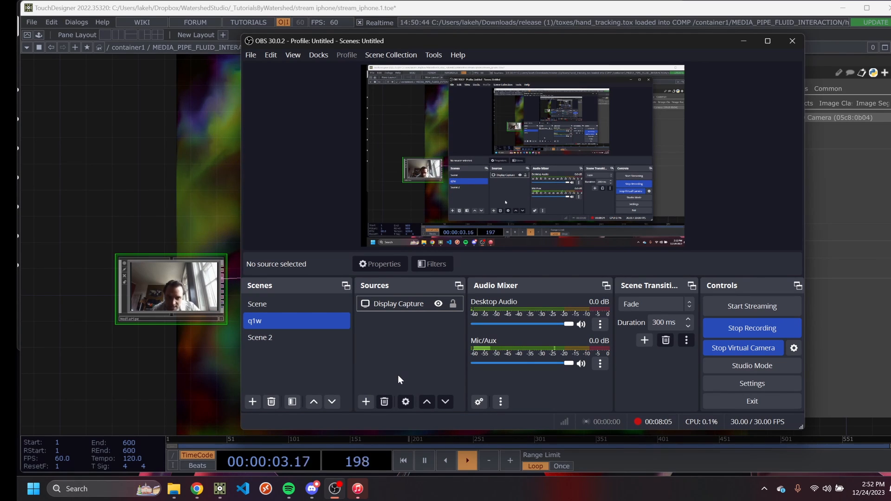
left_click(724, 348)
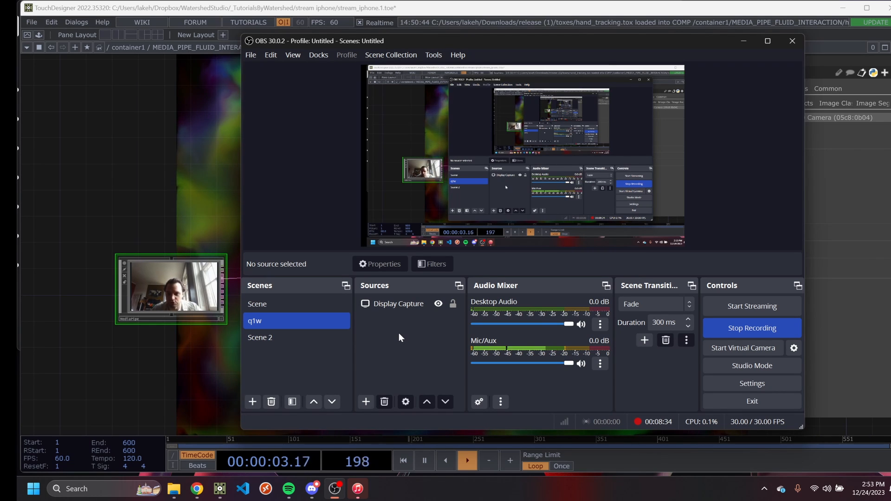
left_click(197, 488)
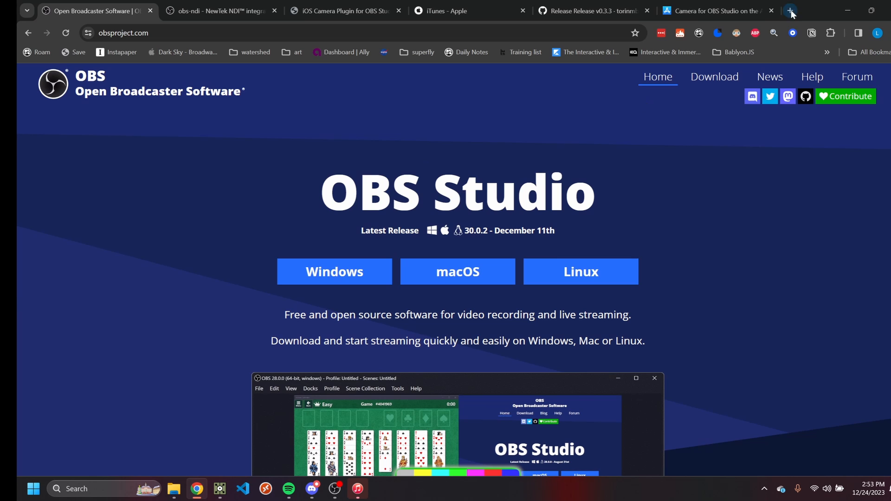
left_click(847, 11)
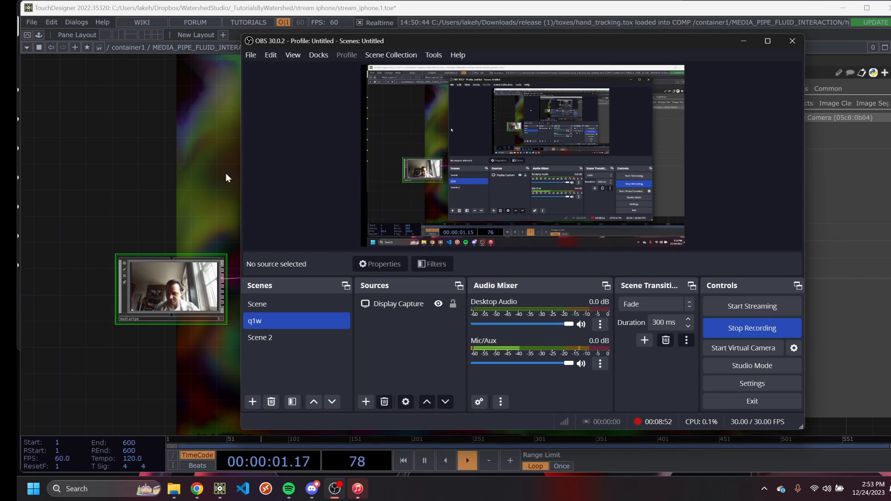
Switch back to TouchDesigner and view the phone held up in MediaPipe's webcam image at close range.
left_click_drag(141, 155, 162, 143)
scroll(169, 237, "up", 4)
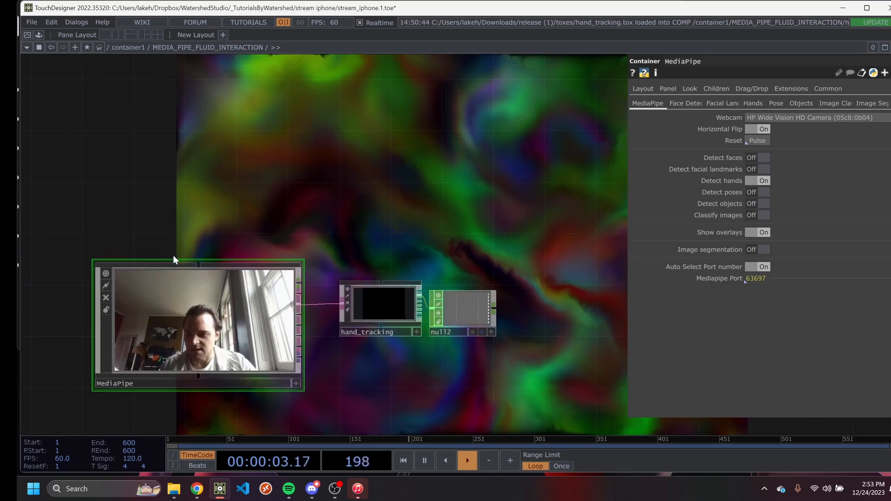
scroll(176, 264, "up", 6)
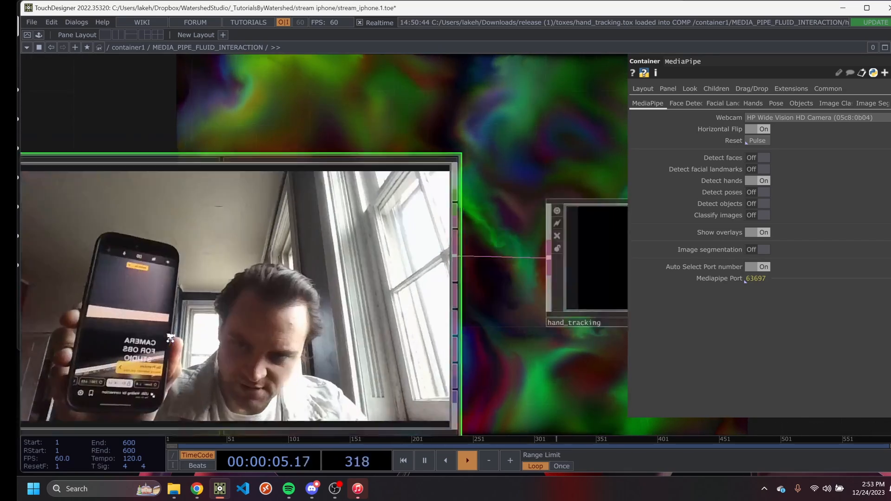
scroll(167, 306, "up", 2)
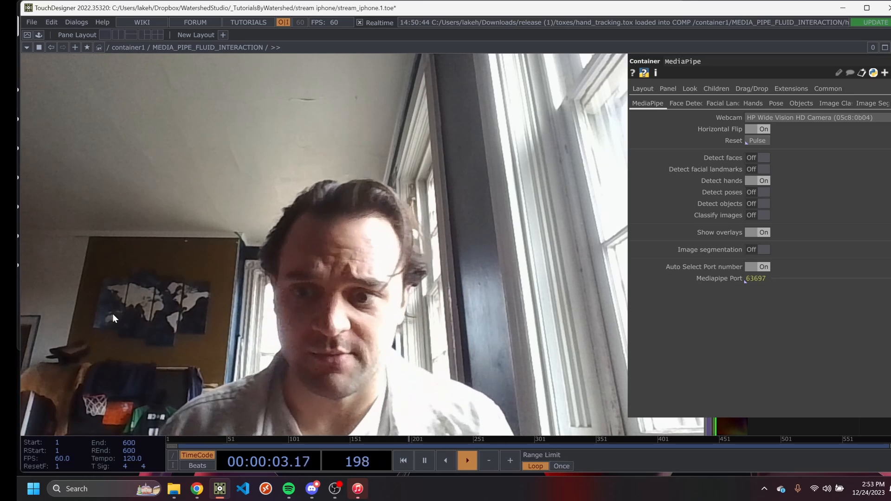
middle_click_drag(528, 207, 483, 196)
scroll(484, 195, "down", 5)
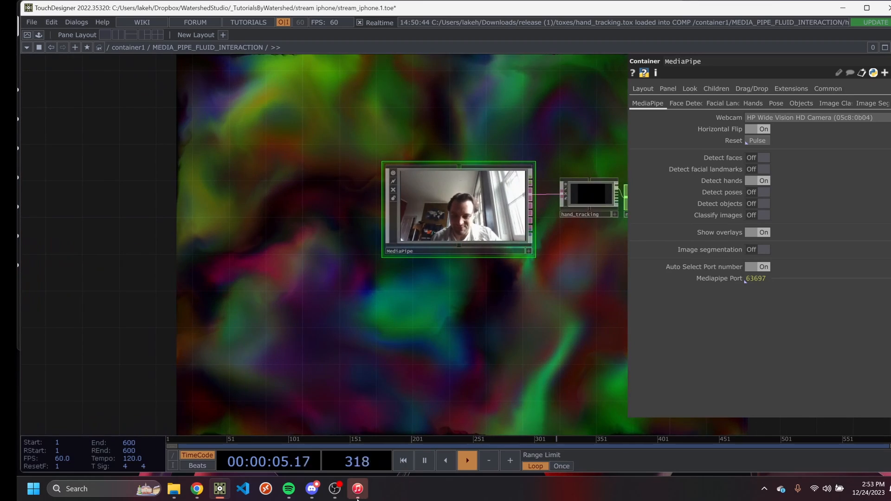
Switch to OBS, add a new NDI Source receiving LOCALHOST (iPhone Camera for OBS Studio App), and shrink it to about a quarter of the canvas width.
left_click(335, 489)
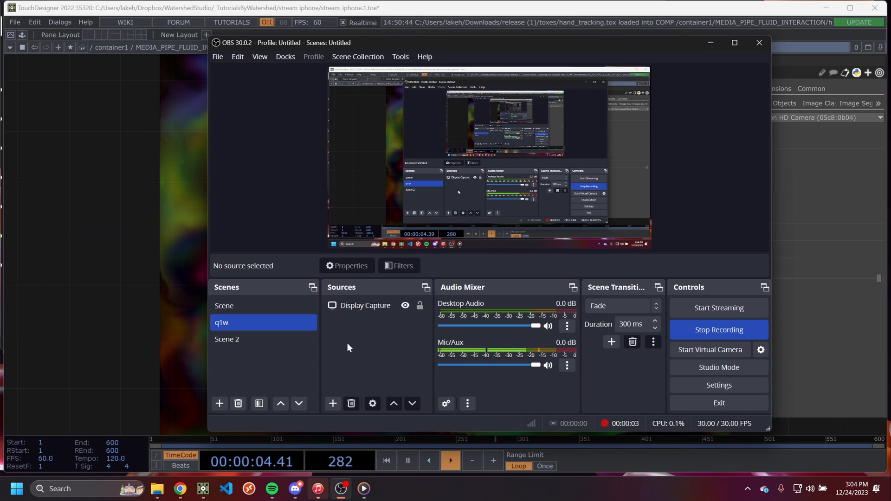
left_click(333, 403)
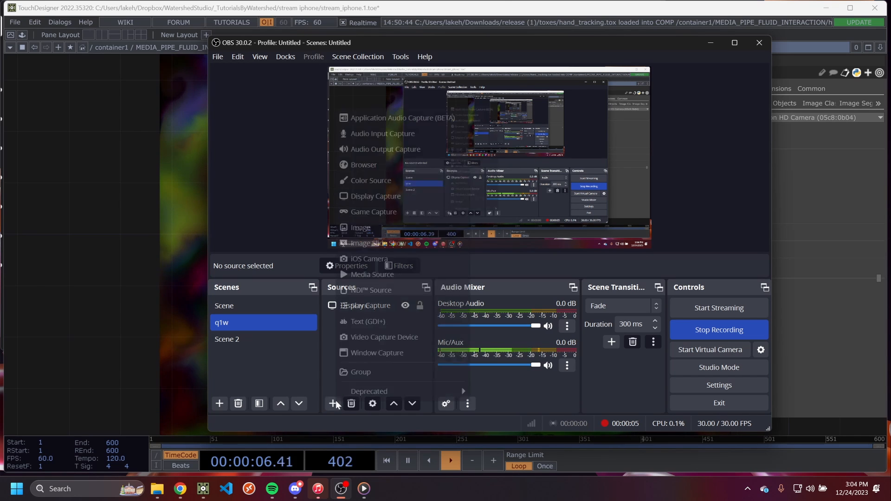
left_click(402, 287)
left_click(516, 302)
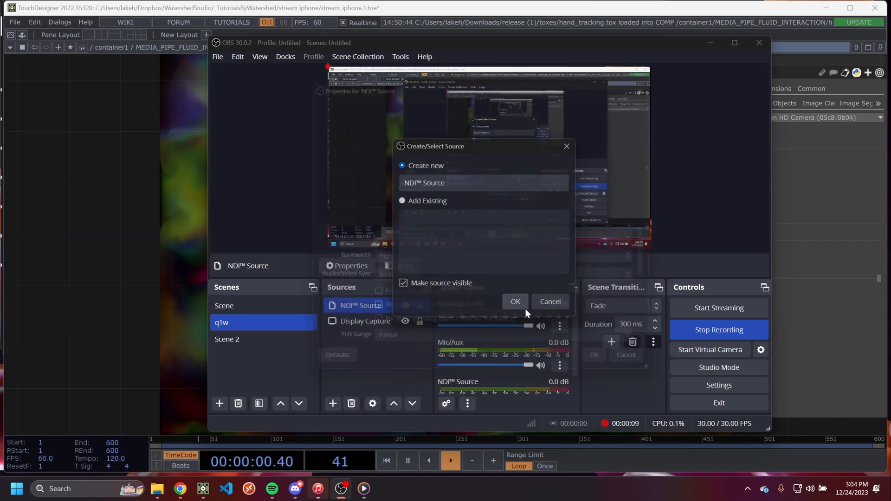
left_click(649, 240)
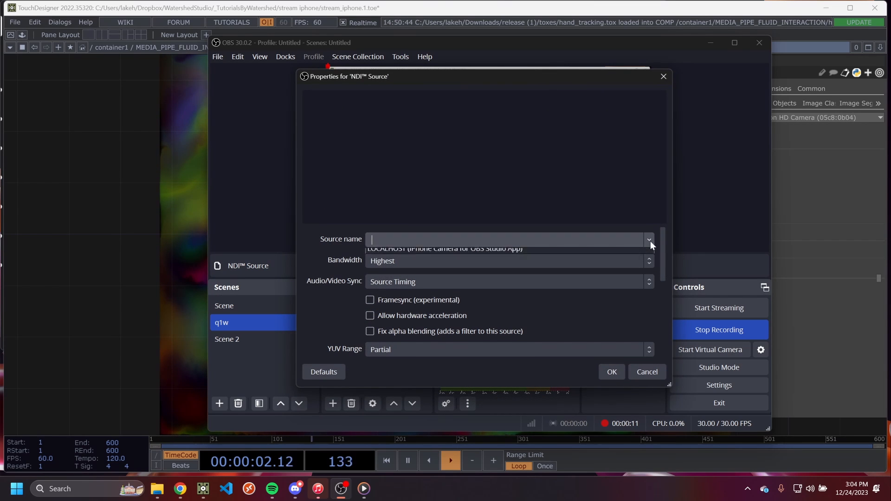
left_click(547, 251)
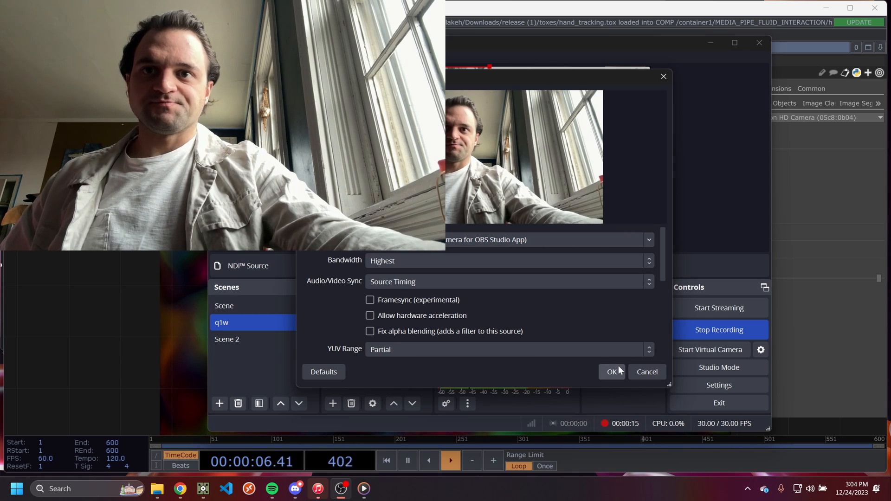
left_click(617, 366)
left_click_drag(491, 161, 398, 112)
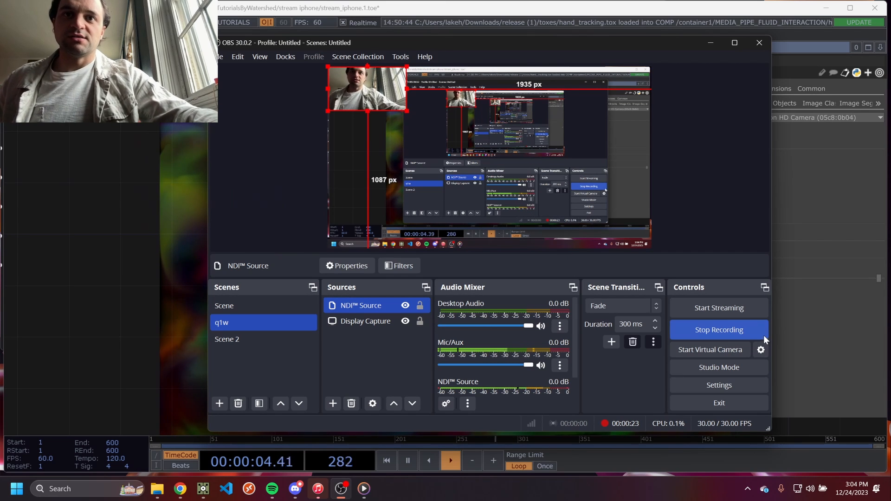
Switch to TouchDesigner and set MediaPipe's webcam to OBS Virtual Camera.
left_click(727, 351)
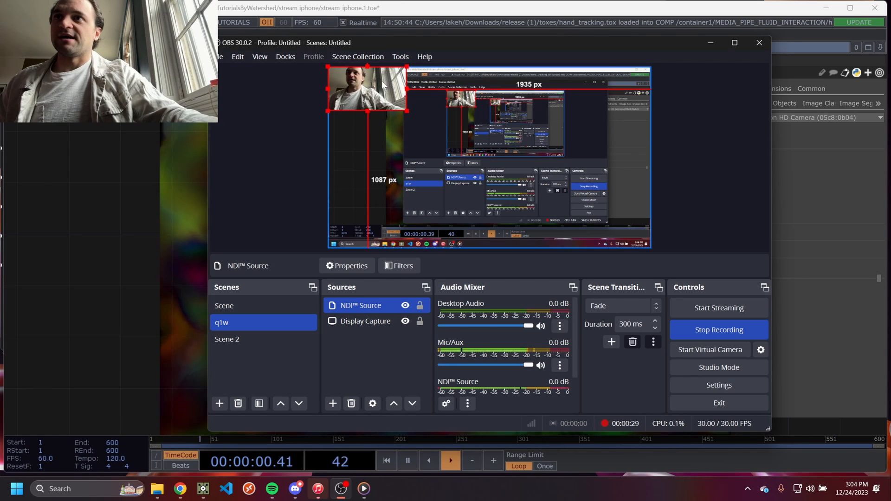
left_click(187, 136)
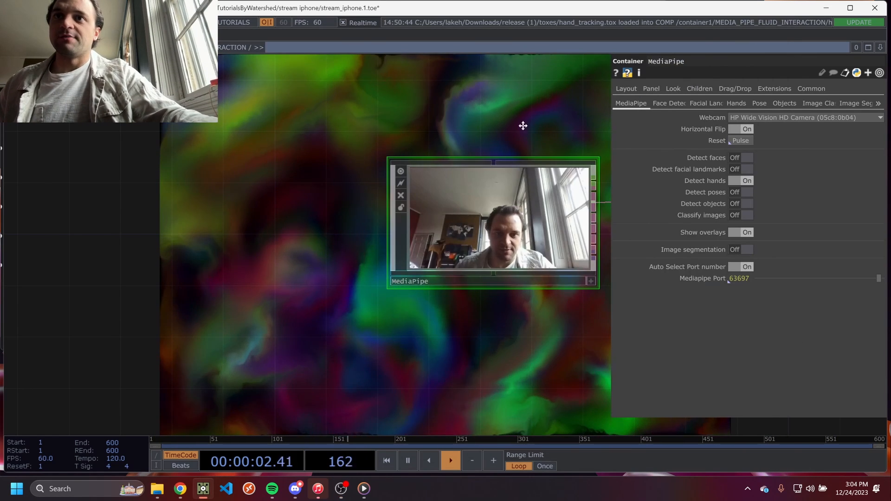
scroll(523, 128, "up", 4)
left_click(766, 117)
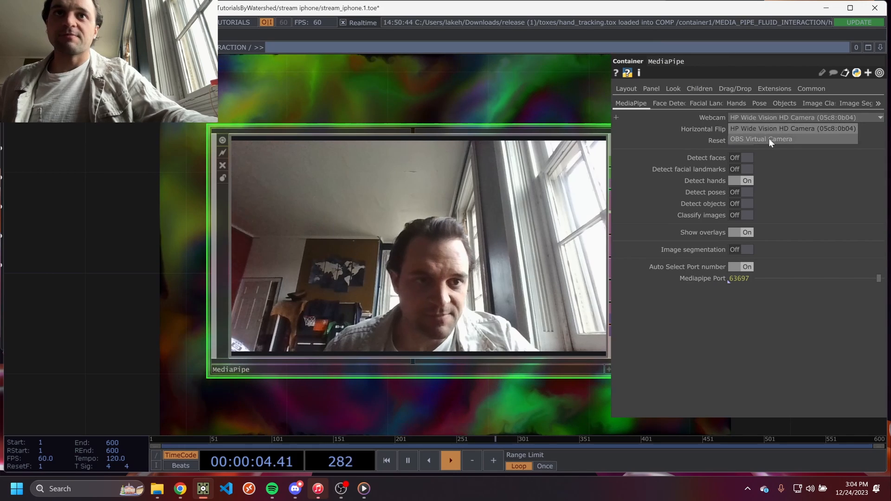
left_click(770, 137)
left_click_drag(506, 93, 396, 94)
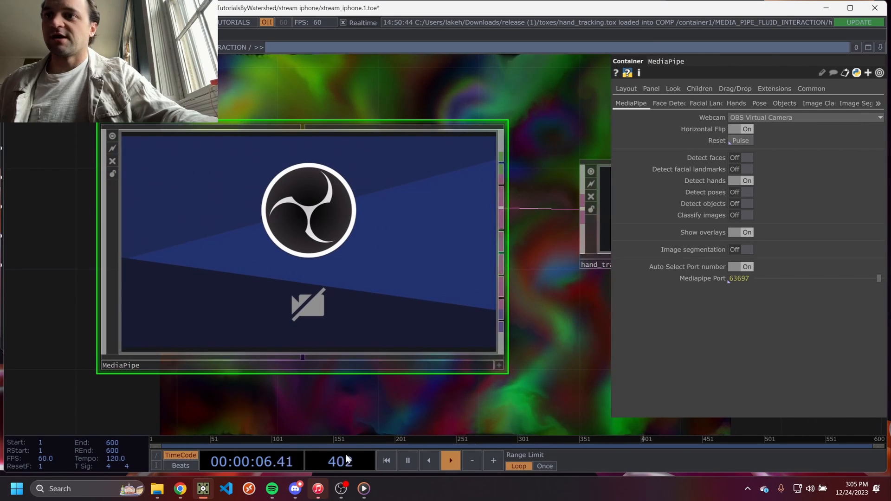
Switch to OBS, set the virtual camera's output selection to NDI Source, and start the virtual camera.
left_click(341, 489)
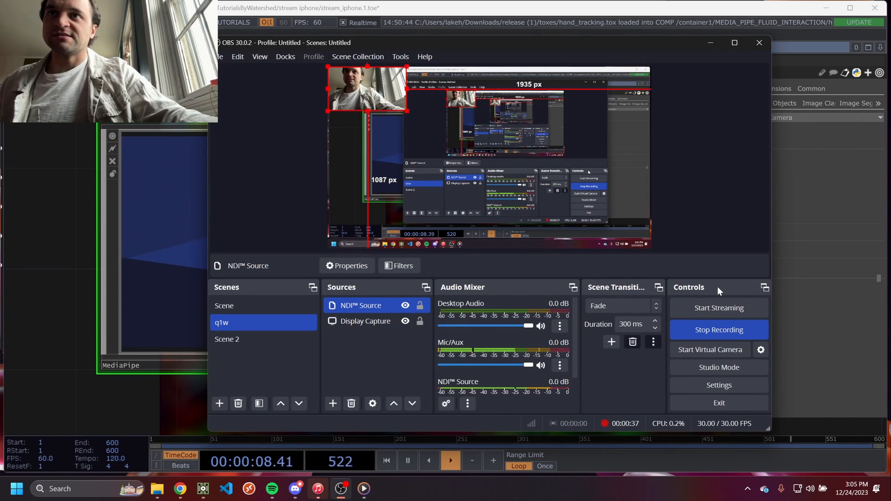
left_click(764, 348)
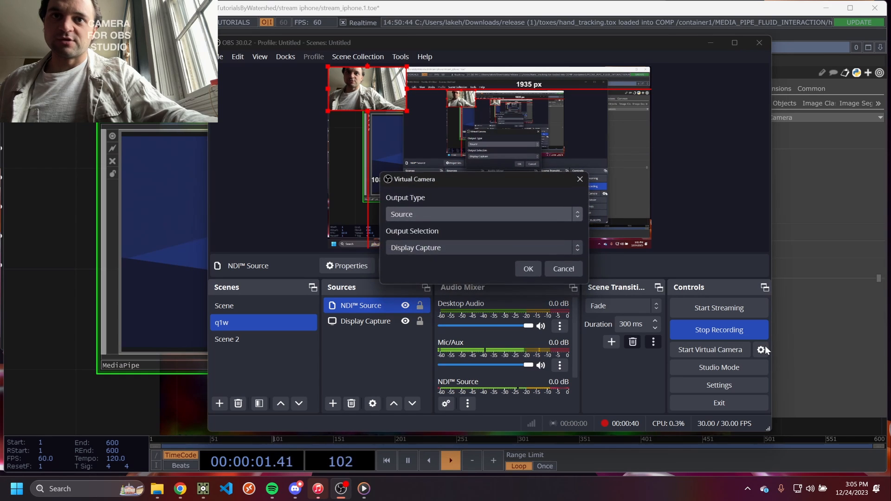
left_click(438, 249)
left_click(436, 272)
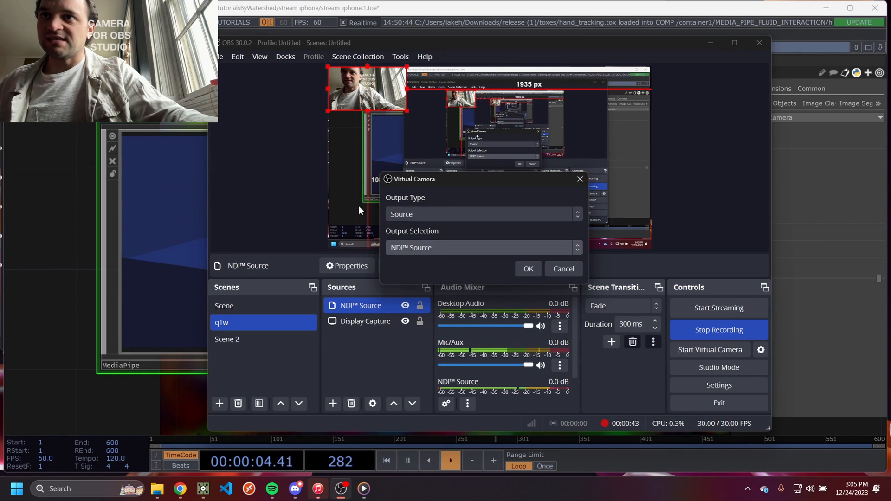
left_click(528, 270)
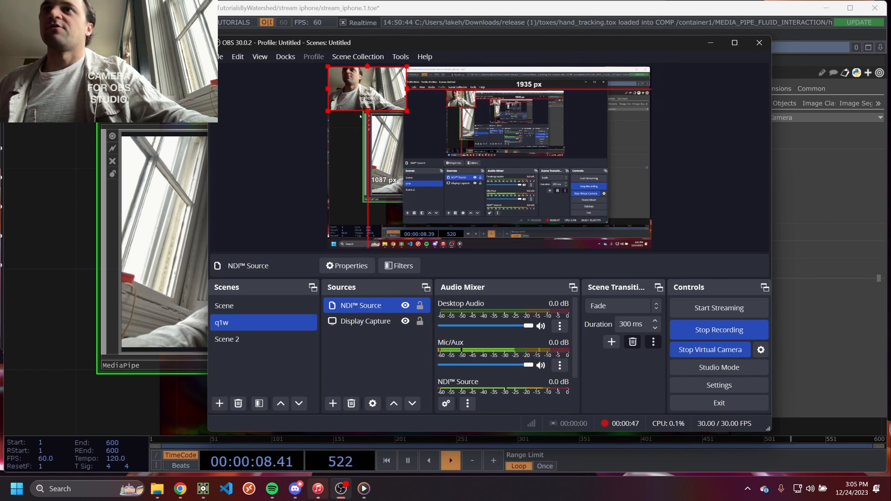
Return to TouchDesigner and check the iPhone feed in MediaPipe and the tracked points in hand_tracking.
left_click(190, 93)
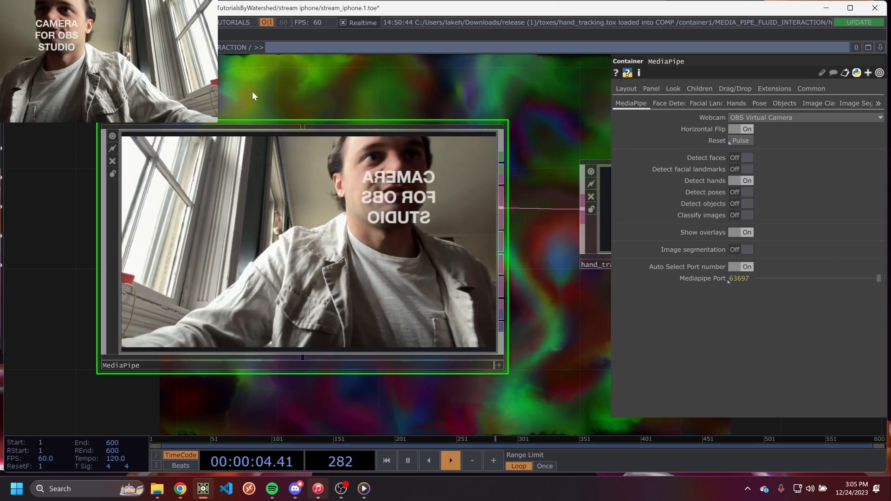
scroll(328, 109, "down", 3)
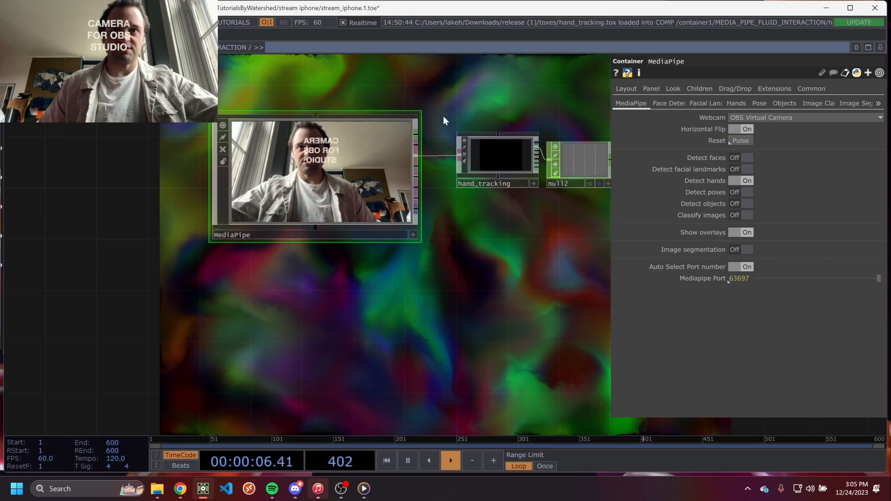
left_click_drag(487, 114, 407, 159)
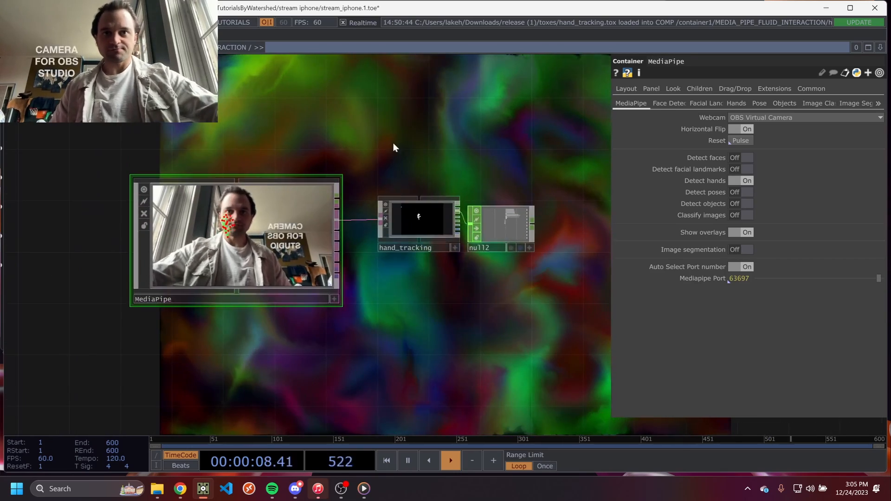
scroll(417, 177, "up", 5)
scroll(435, 154, "down", 3)
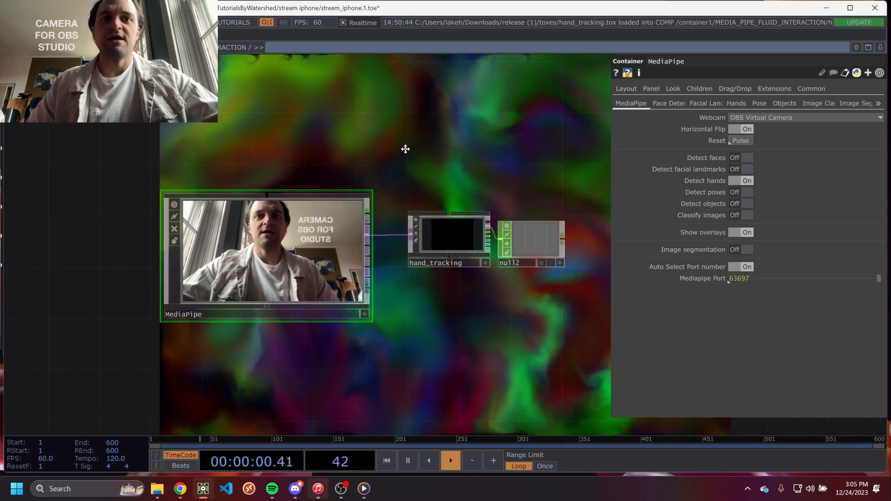
Hide the parameter window and move MediaPipe, hand_tracking and the Null CHOP together farther from the noise operators.
key("p")
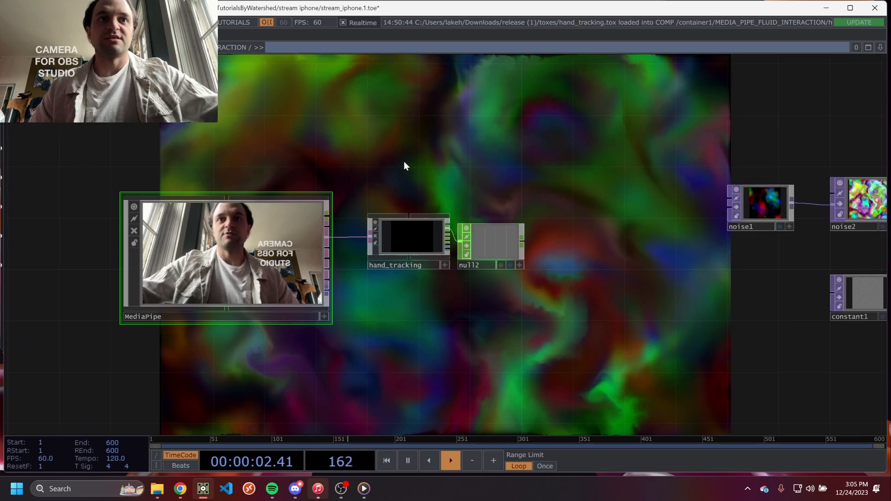
scroll(455, 168, "down", 2)
left_click_drag(461, 155, 387, 192)
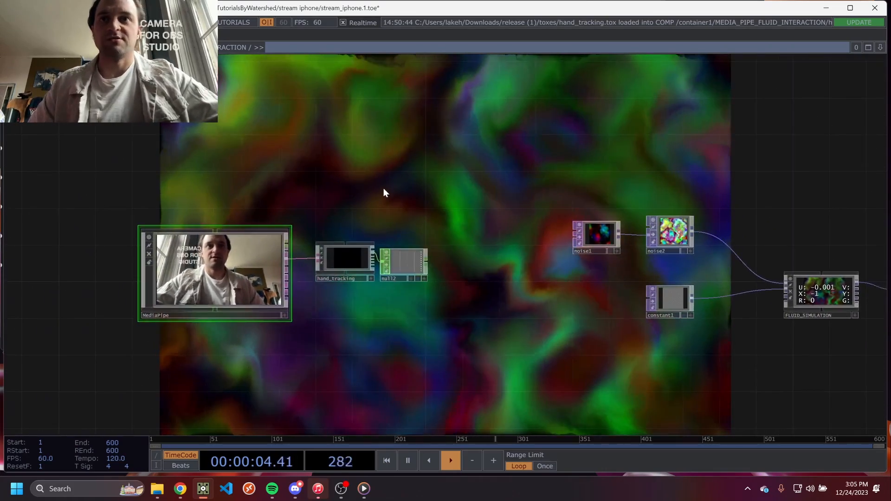
left_click_drag(295, 227, 518, 179)
scroll(227, 255, "down", 2)
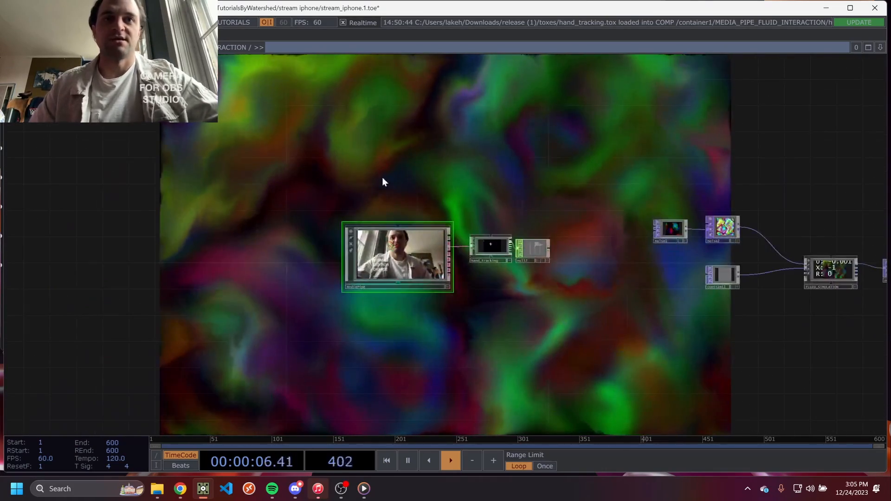
right_click_drag(382, 177, 561, 305)
left_click_drag(533, 250, 334, 234)
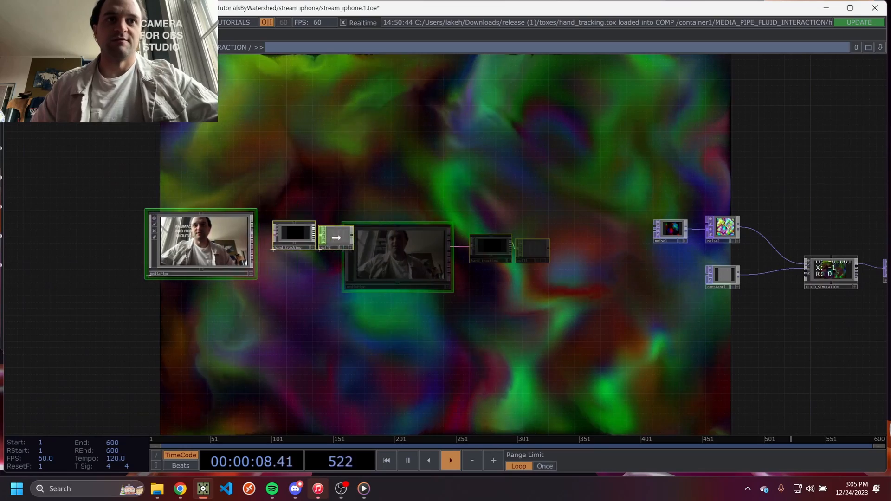
Inspect the hand landmark x and y channels that the iPhone feed produces in the Null CHOP.
left_click_drag(428, 204, 370, 212)
scroll(304, 252, "up", 3)
left_click_drag(304, 252, 498, 264)
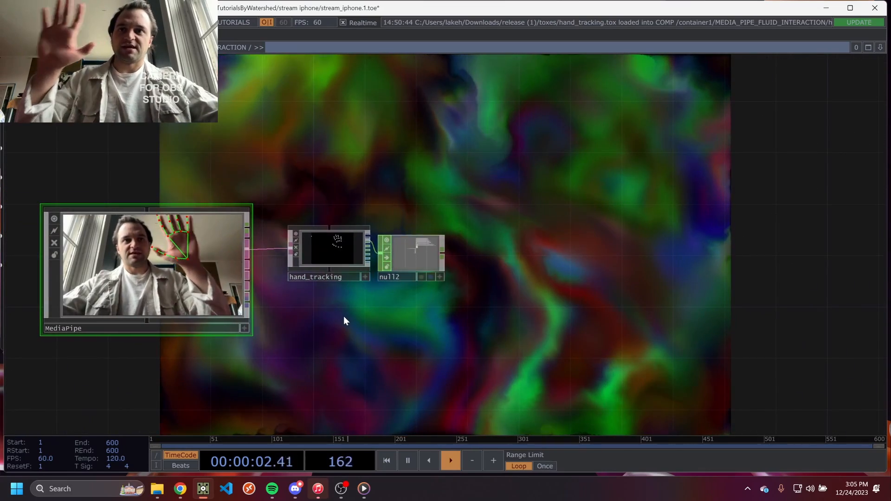
scroll(394, 246, "up", 3)
scroll(412, 242, "up", 6)
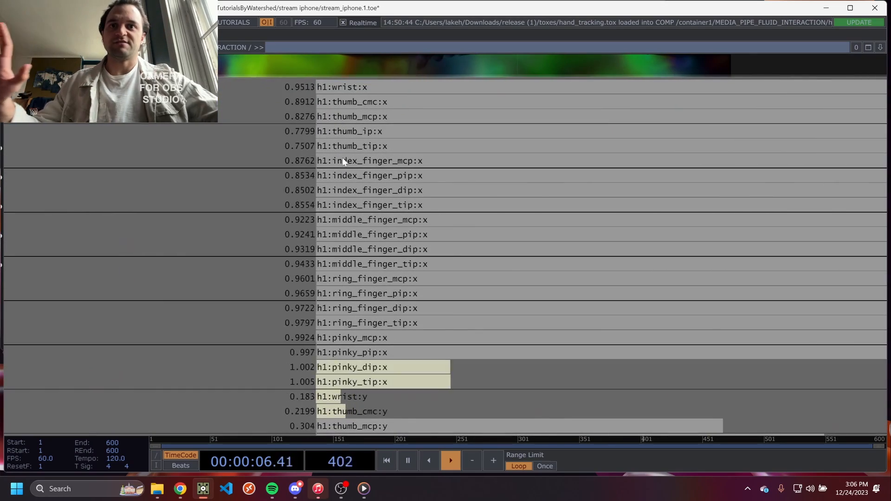
Add a Select CHOP after null2 that picks the channels h1*wrist*[xy] and renames them to tx ty.
scroll(395, 217, "down", 10)
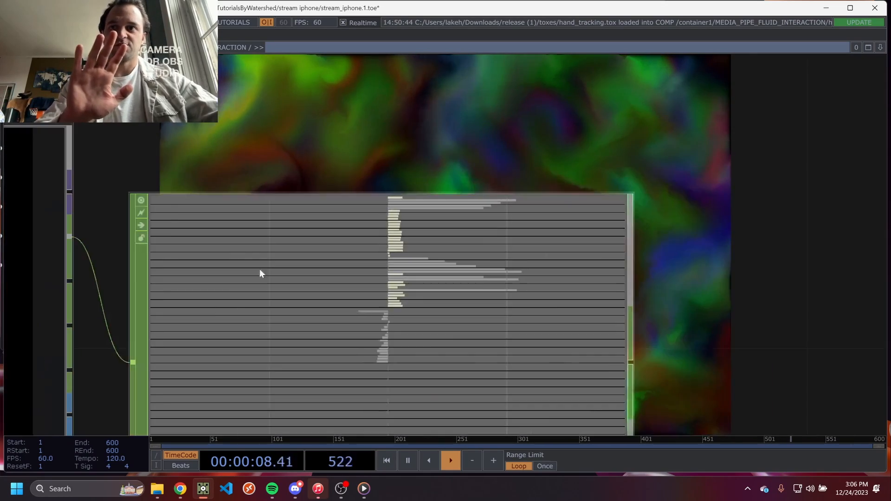
scroll(375, 227, "up", 8)
scroll(337, 306, "down", 8)
scroll(470, 210, "up", 10)
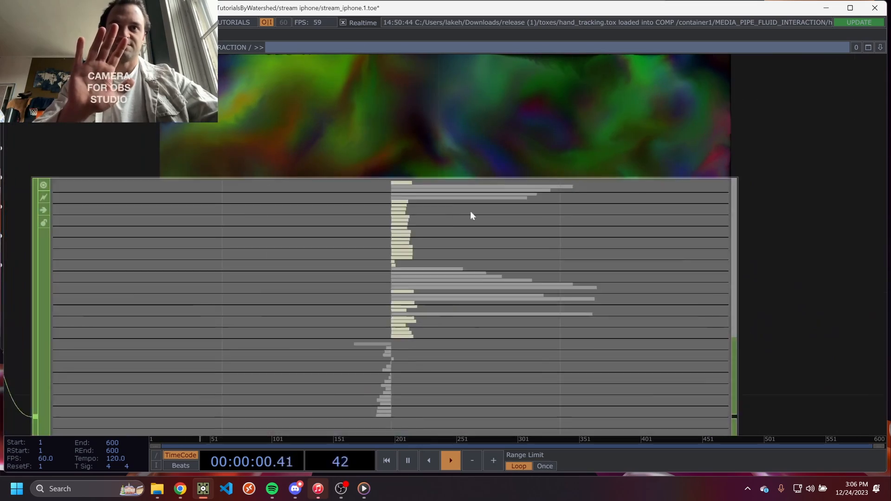
scroll(350, 174, "down", 10)
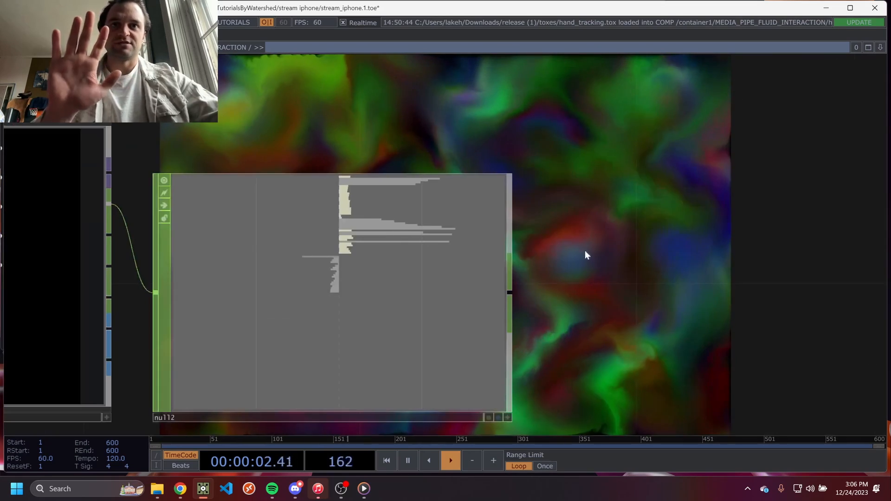
right_click(464, 271)
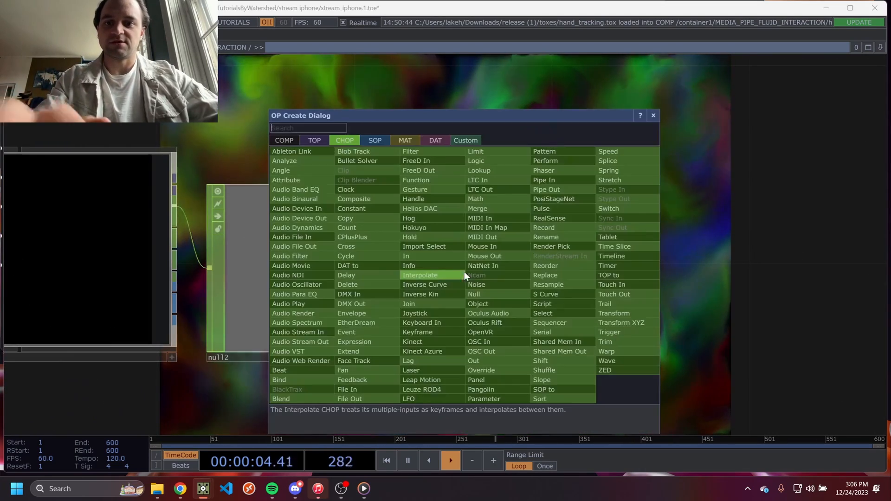
type("se")
left_click(544, 314)
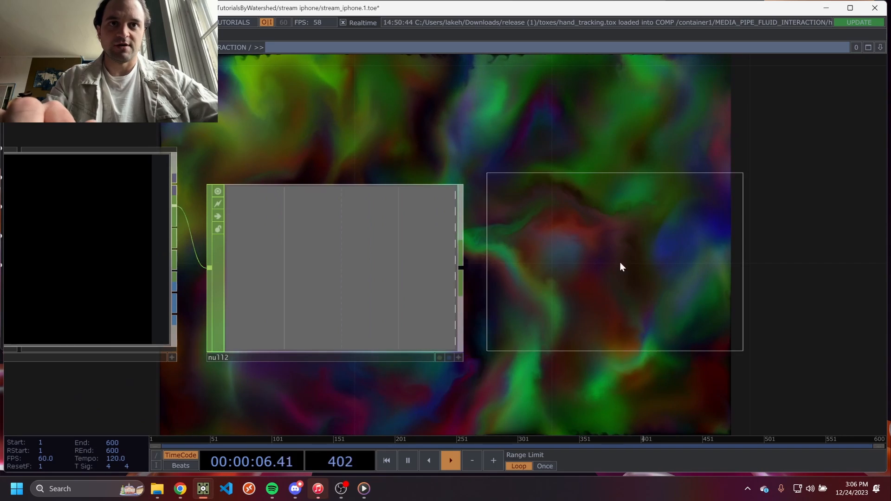
left_click(636, 275)
key("p")
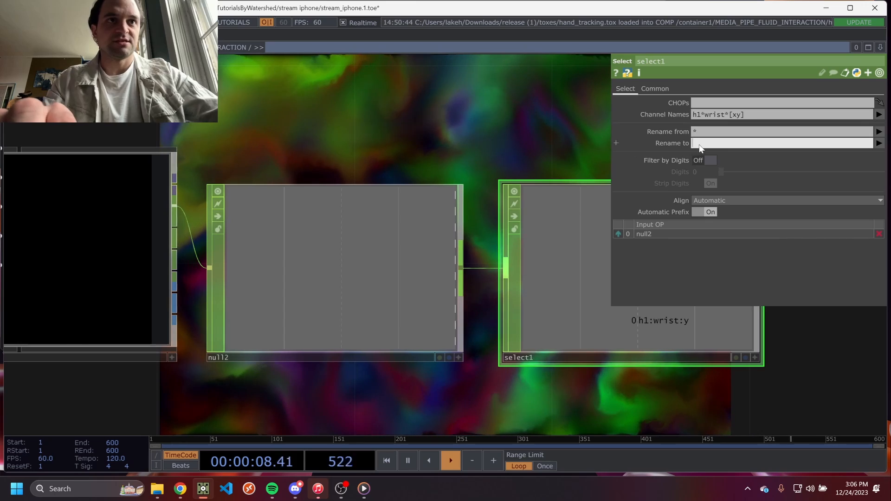
key("Return")
Add a Math CHOP after select1.
scroll(573, 139, "down", 10)
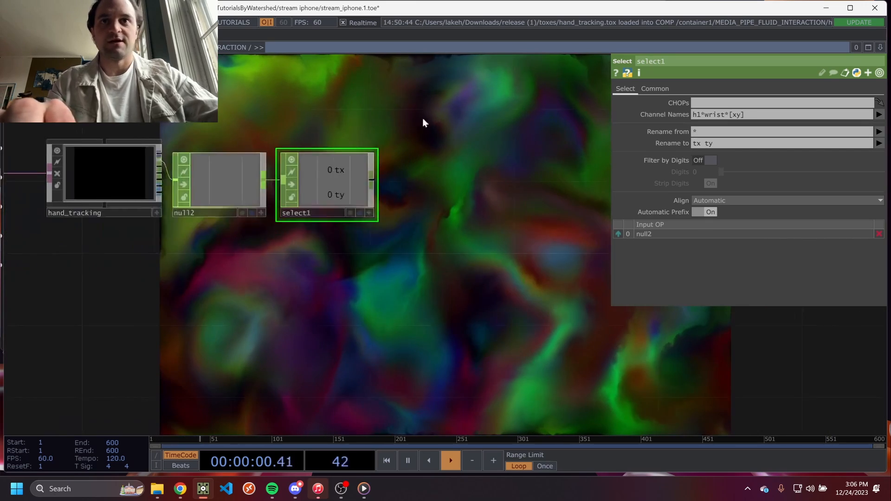
right_click(430, 287)
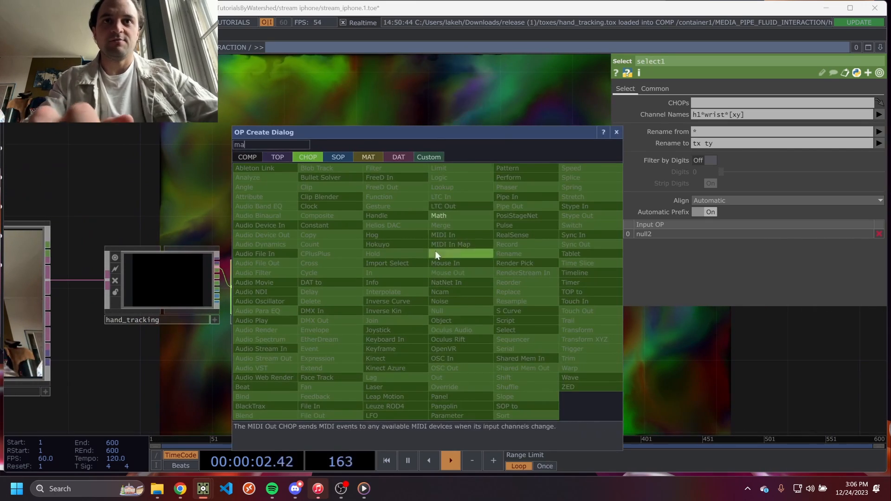
left_click(448, 216)
left_click(551, 287)
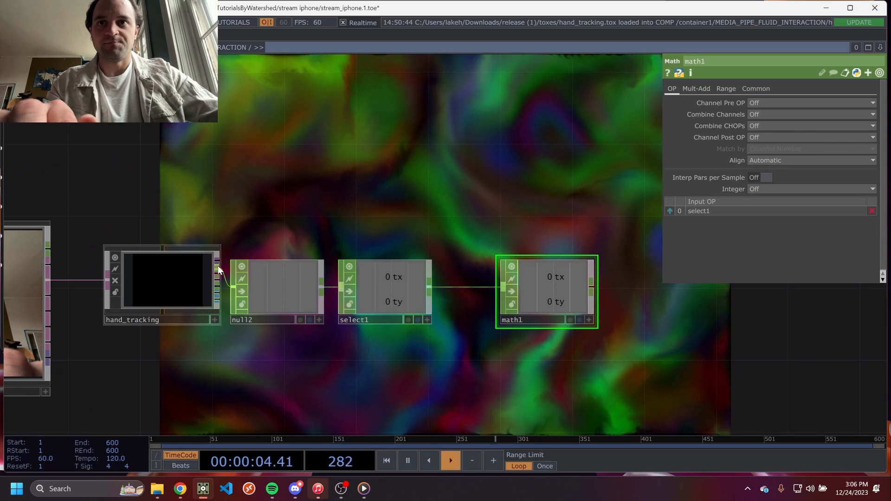
Set math1's To Range to -0.5 and 0.5, and move the operator closer to select1.
left_click(728, 92)
left_click_drag(762, 115, 695, 119)
type("-")
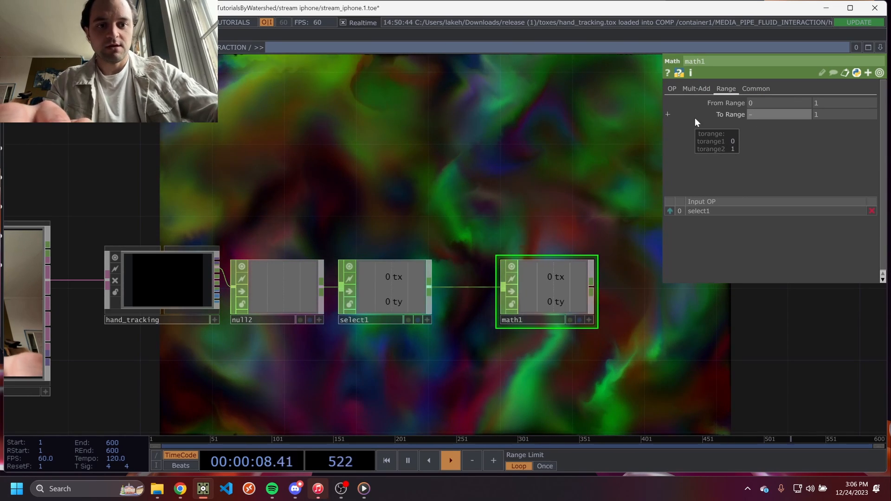
type(".5")
key("Tab")
type(".5")
key("Tab")
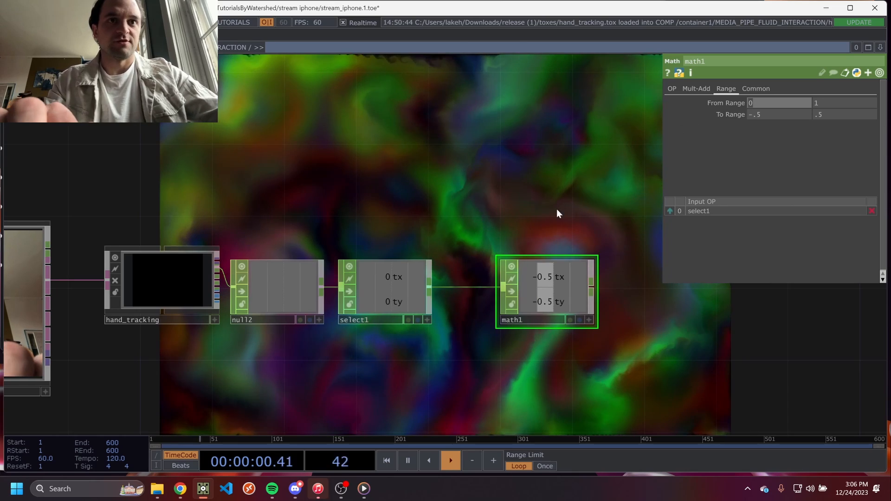
left_click_drag(556, 209, 550, 210)
left_click_drag(550, 296, 513, 295)
Add a Circle TOP to the network beyond math1.
left_click_drag(525, 179, 438, 183)
key("Tab")
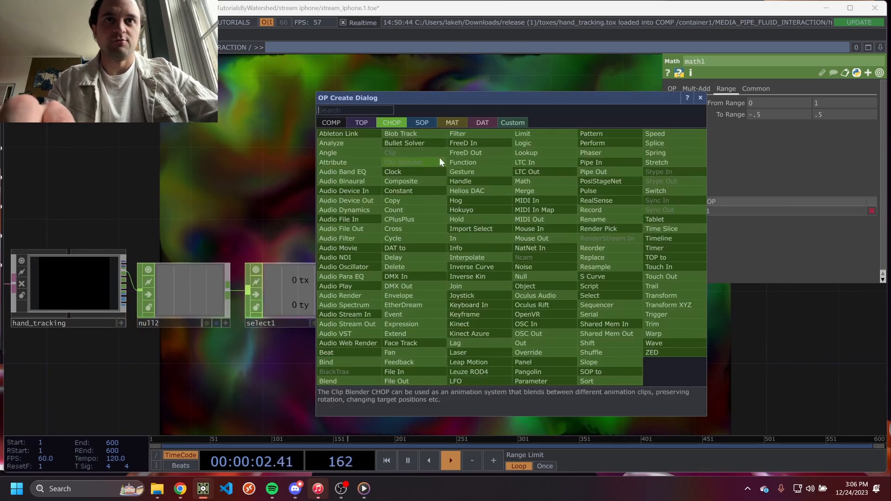
left_click(361, 123)
type("ci")
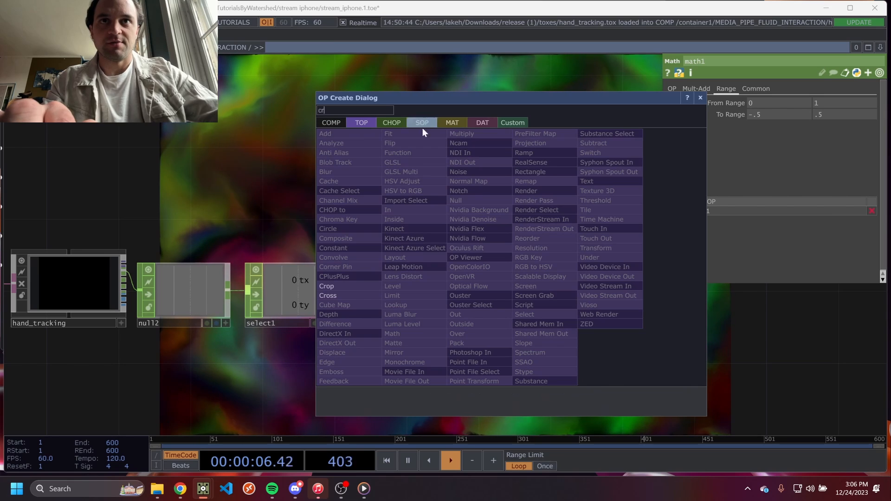
type("r")
key("BackSpace")
type("ir")
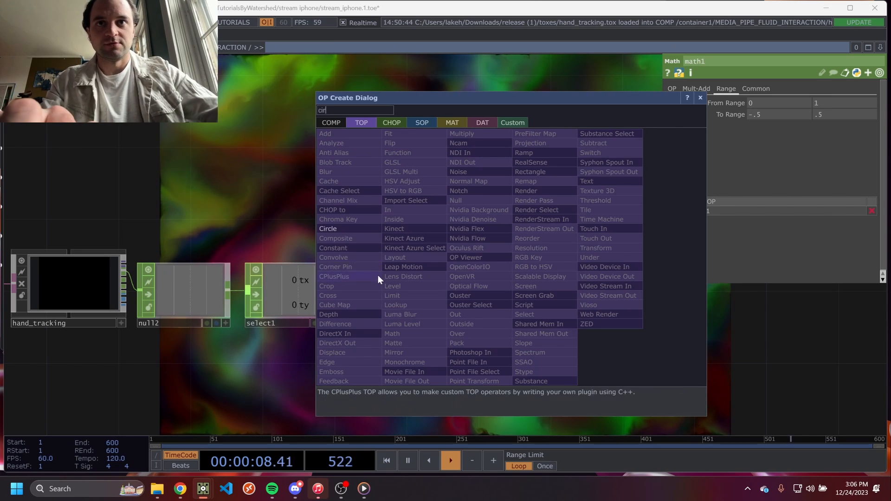
left_click(358, 232)
left_click(585, 296)
left_click_drag(576, 230, 497, 170)
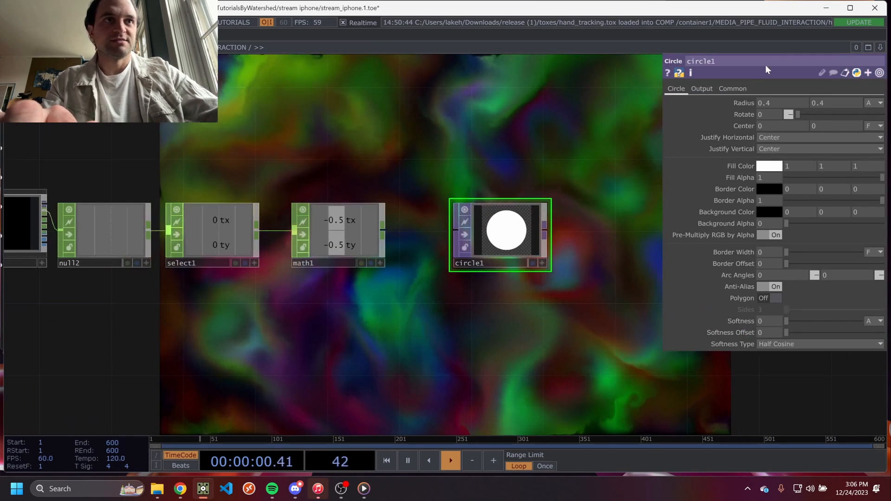
Make circle1's resolution reference the output res of FLUID_SIMULATION.
left_click(732, 89)
scroll(423, 292, "down", 3)
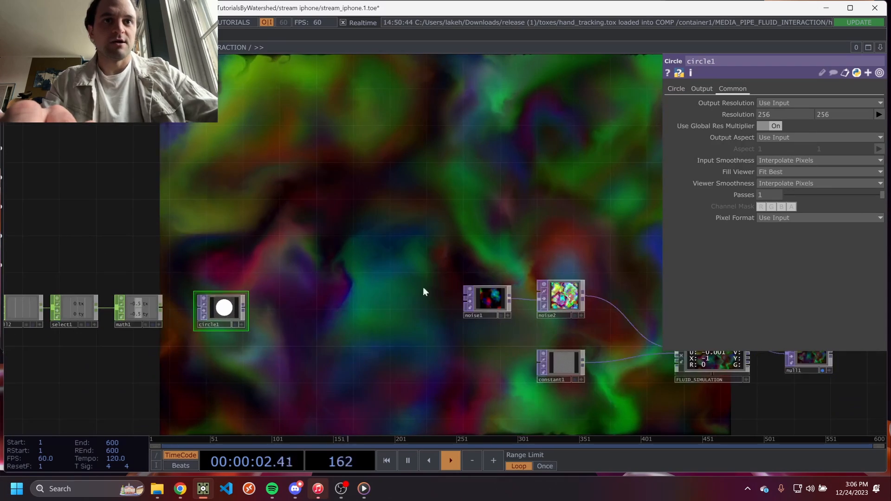
left_click(686, 364)
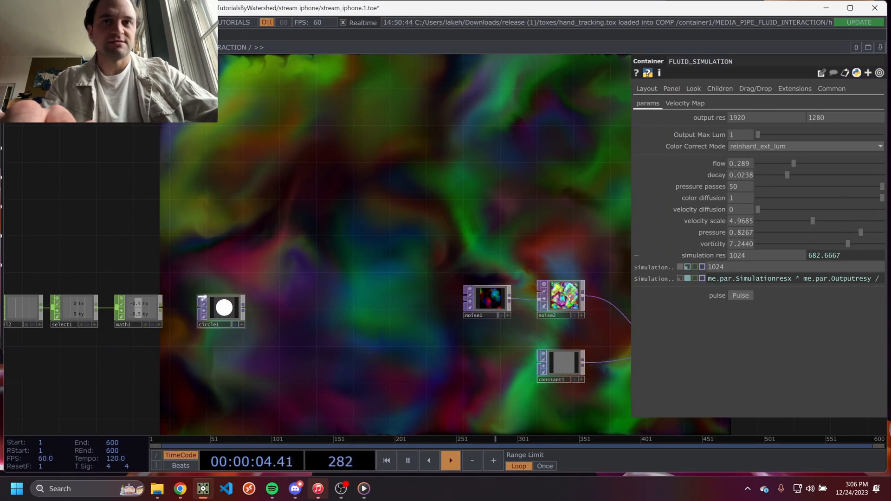
left_click(212, 315)
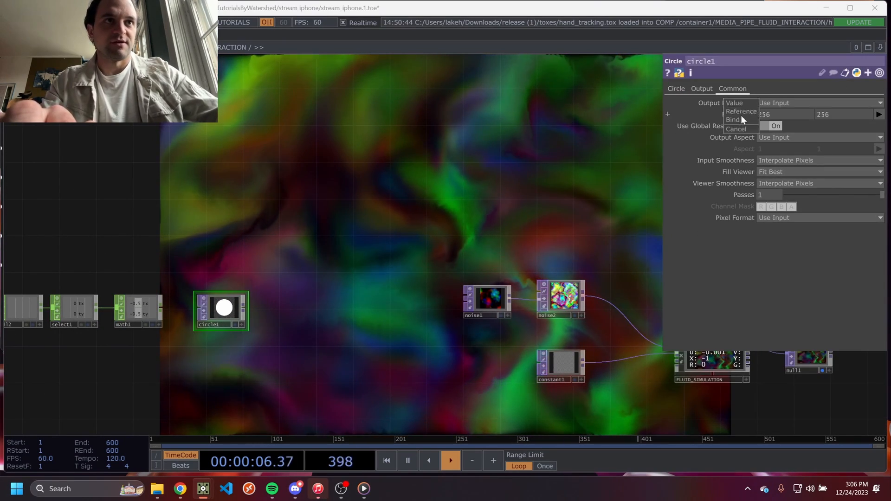
left_click(742, 112)
left_click_drag(313, 240, 450, 210)
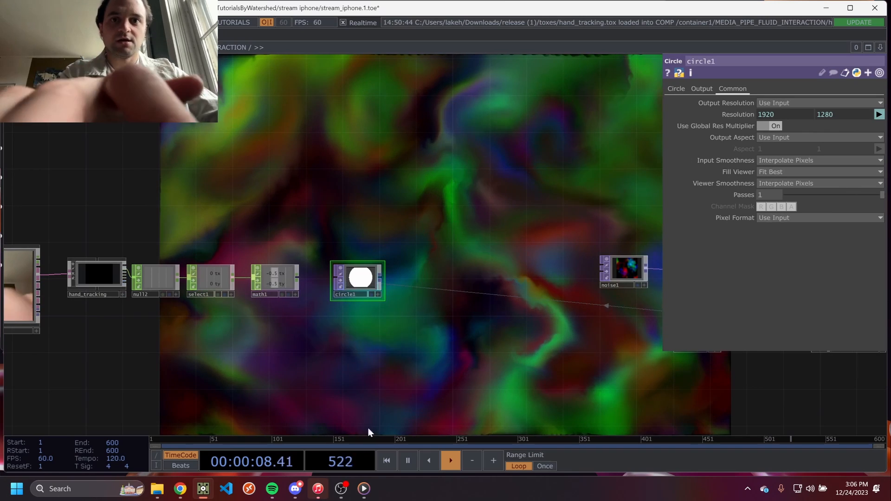
Switch to OBS and lower the NDI Source audio volume all the way to silence.
left_click(342, 489)
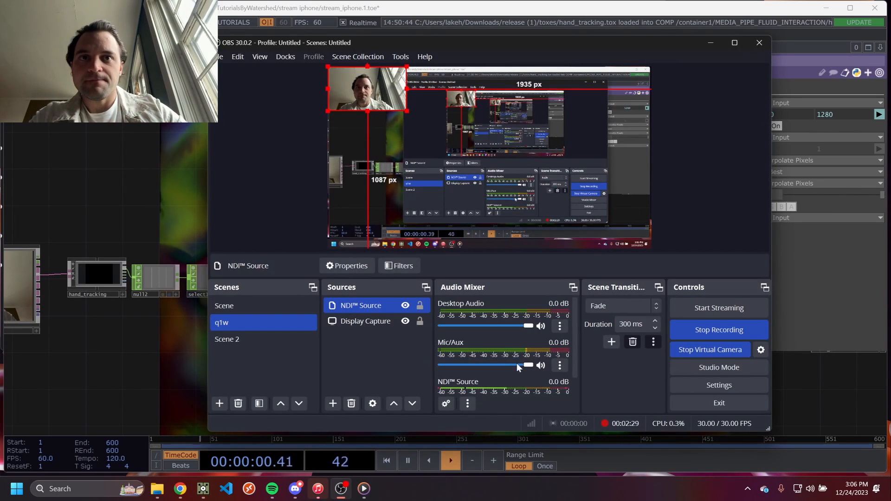
scroll(503, 358, "down", 2)
left_click_drag(530, 385, 417, 384)
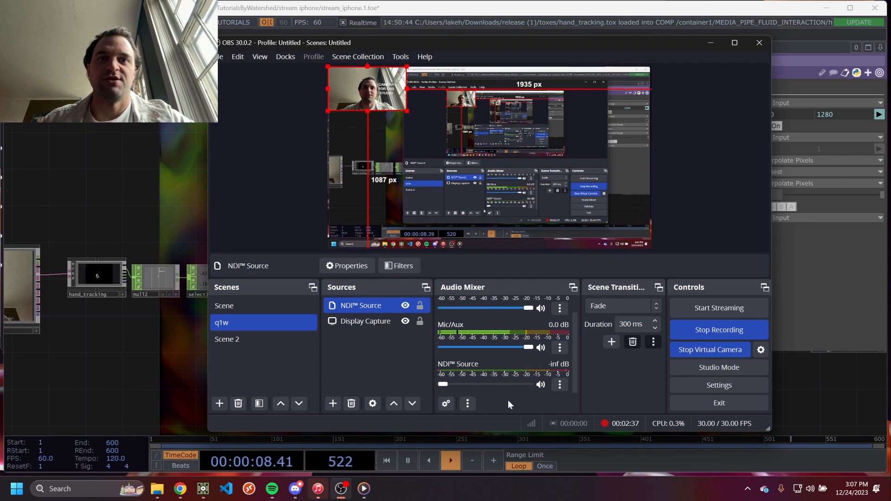
scroll(506, 353, "up", 2)
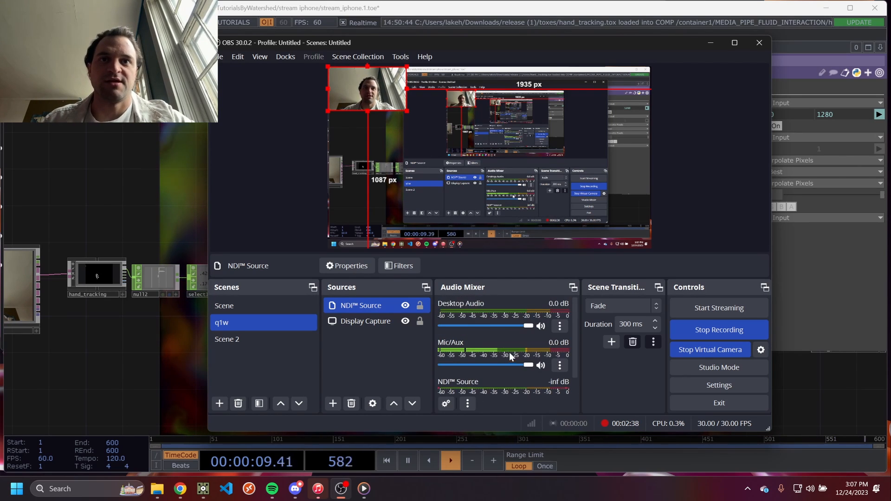
Return to TouchDesigner and set circle1's radius to 0.05 in both directions.
left_click(154, 354)
left_click_drag(131, 356, 215, 360)
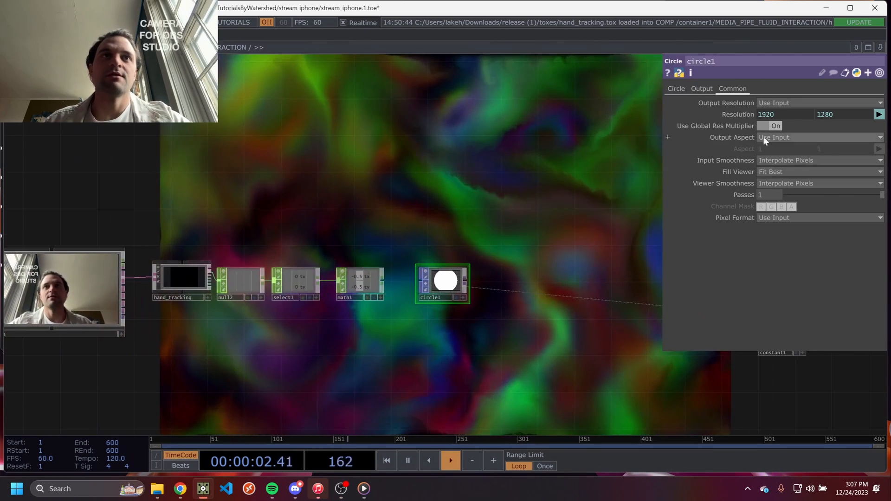
left_click(676, 88)
middle_click_drag(736, 105, 732, 84)
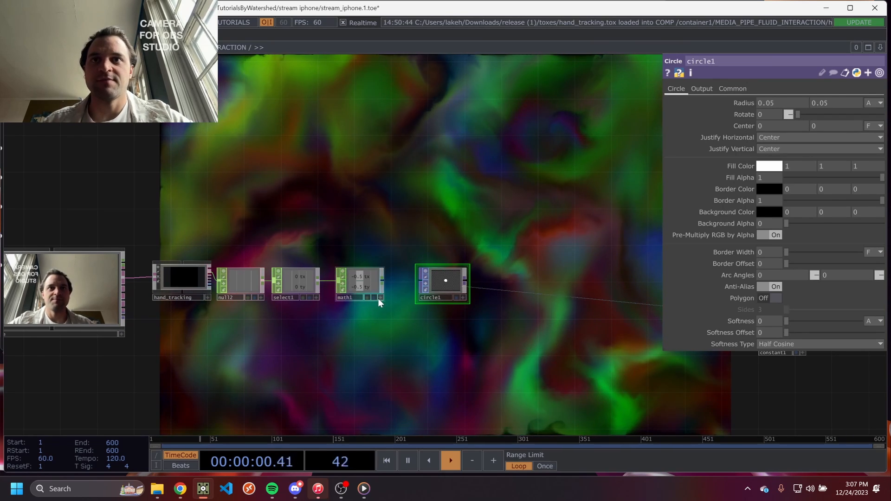
Move circle1 farther from math1 and add a Null CHOP after math1 in the gap.
left_click_drag(445, 280, 492, 280)
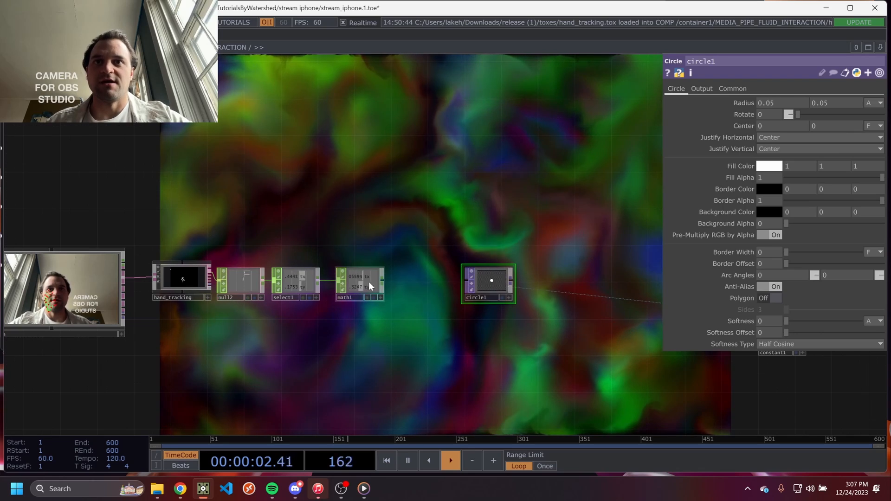
left_click(363, 281)
key("alt+shift+n")
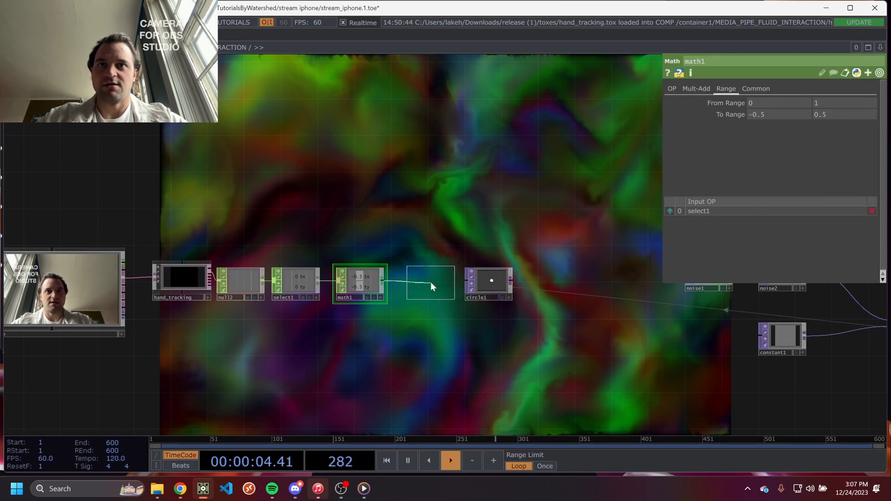
left_click(432, 281)
Drive circle1's Center with CHOP references to the tx and ty channels of the Null CHOP after math1.
left_click(502, 283)
scroll(502, 283, "up", 5)
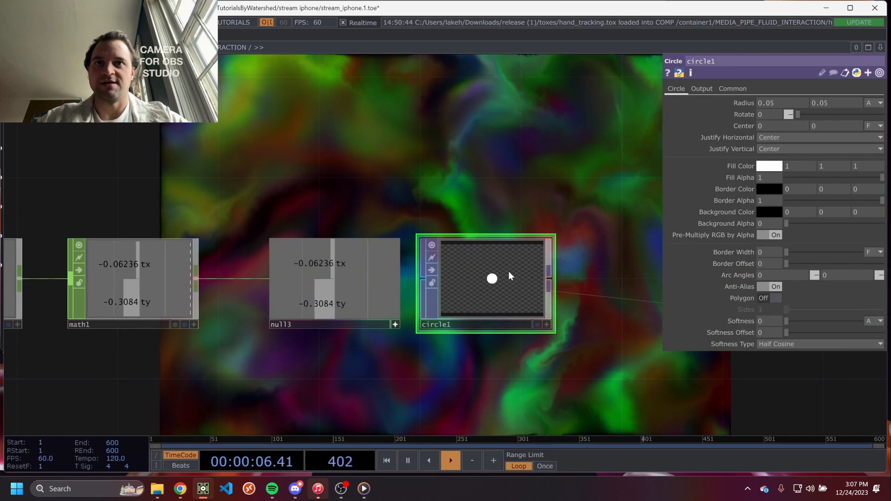
left_click_drag(772, 129, 828, 124)
left_click(777, 126)
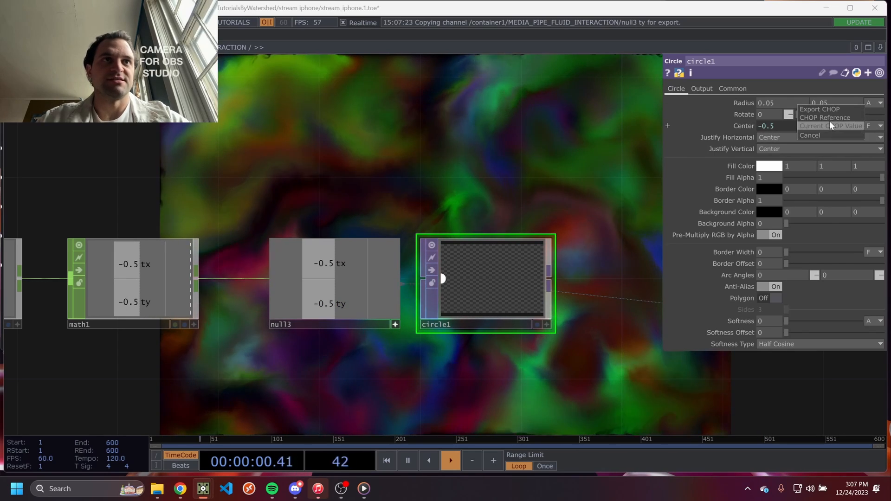
left_click(830, 122)
Connect circle1's output to the input of constant1.
left_click_drag(508, 170, 409, 226)
scroll(410, 226, "down", 4)
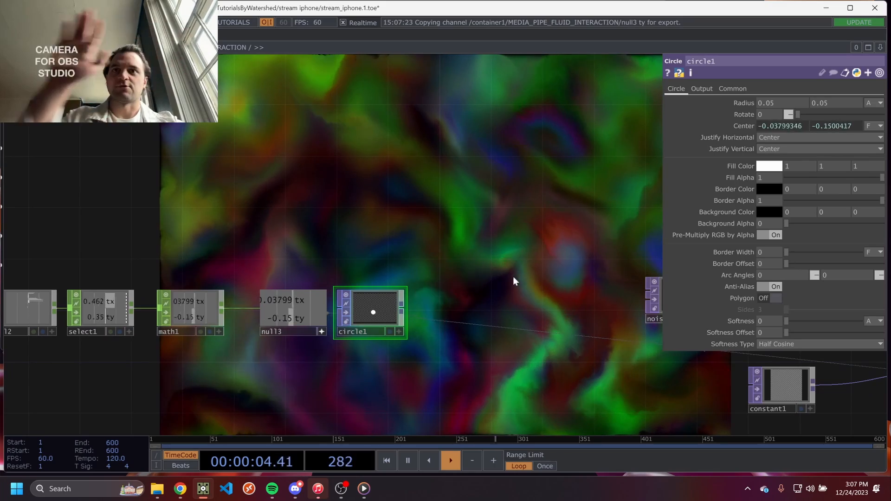
left_click_drag(511, 227, 384, 247)
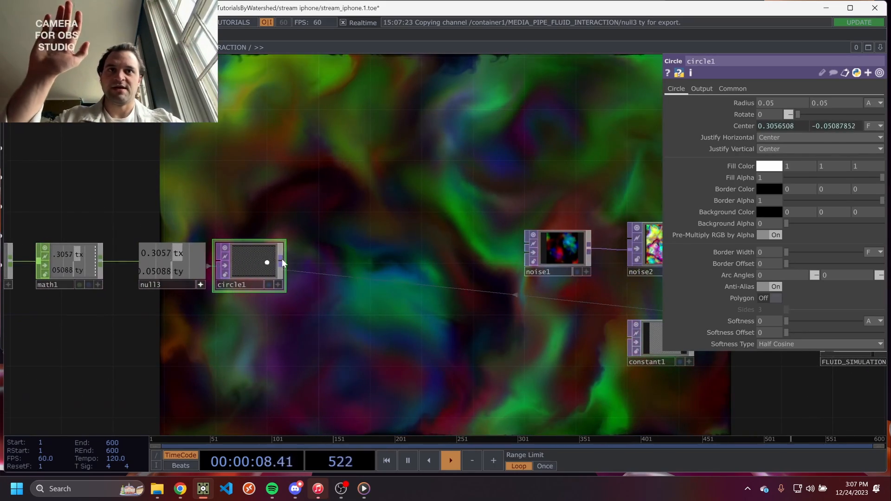
scroll(282, 263, "down", 5)
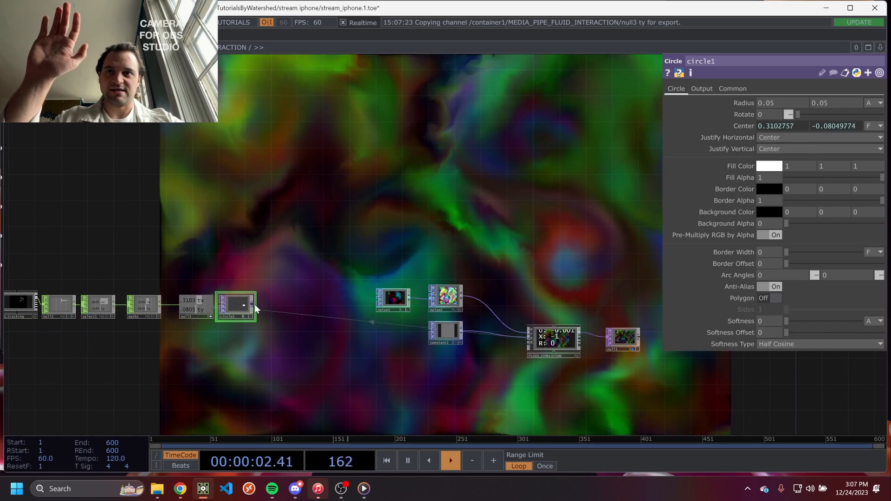
scroll(431, 335, "up", 5)
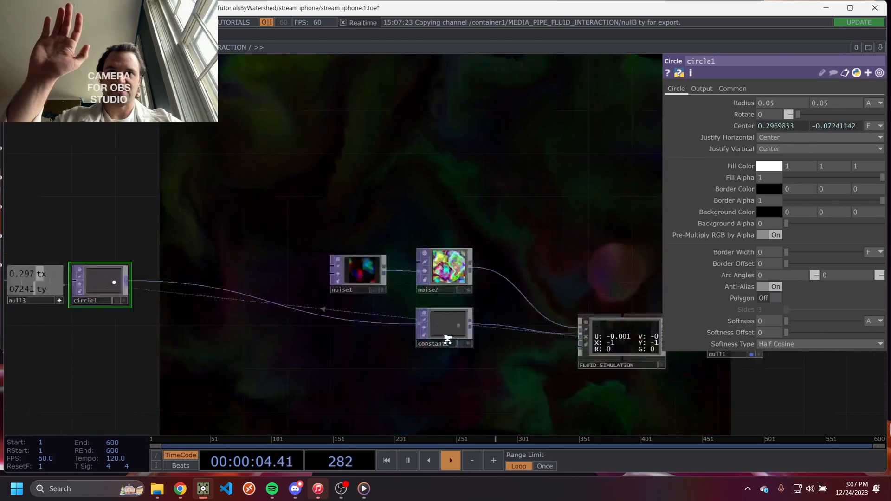
Set constant1's compositing operation with its input to Add.
left_click(456, 334)
left_click(713, 88)
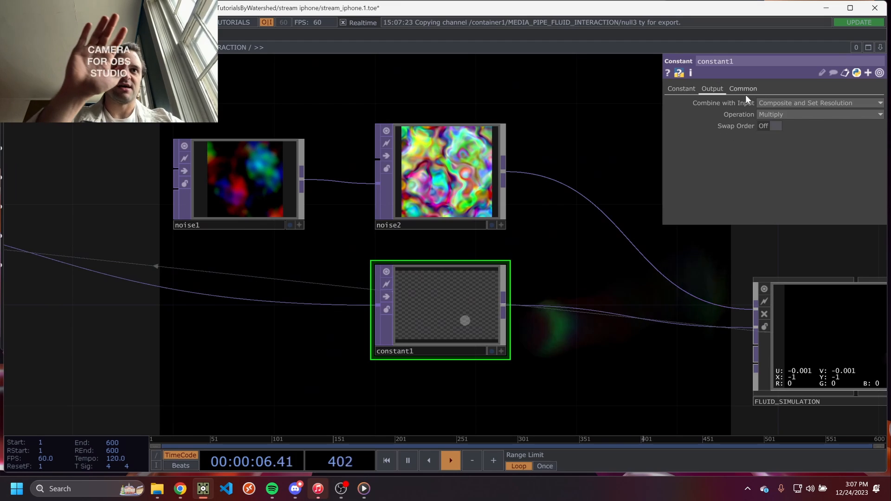
left_click(795, 124)
left_click(791, 114)
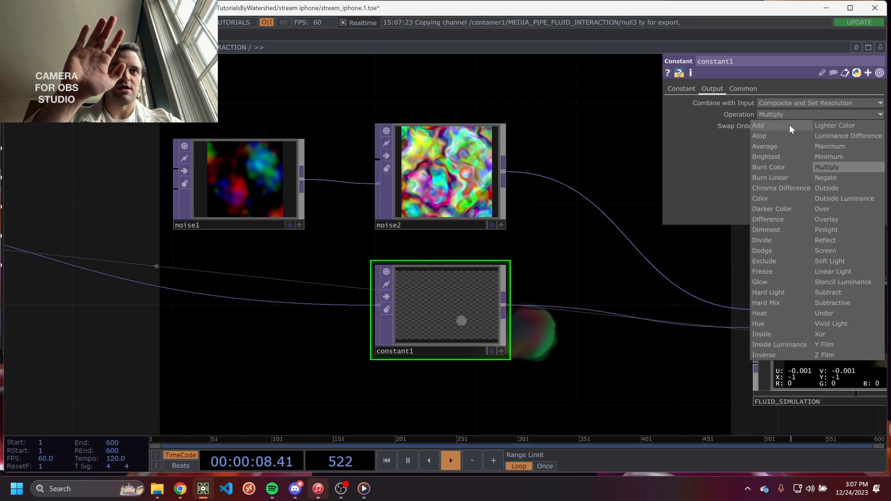
left_click(789, 124)
scroll(538, 248, "down", 4)
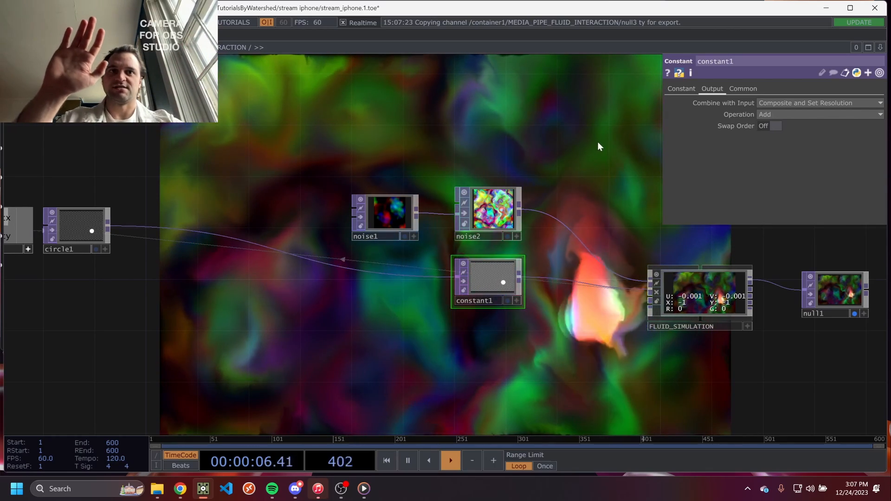
Move circle1 farther from null3 and into line with constant1.
left_click_drag(594, 147, 645, 162)
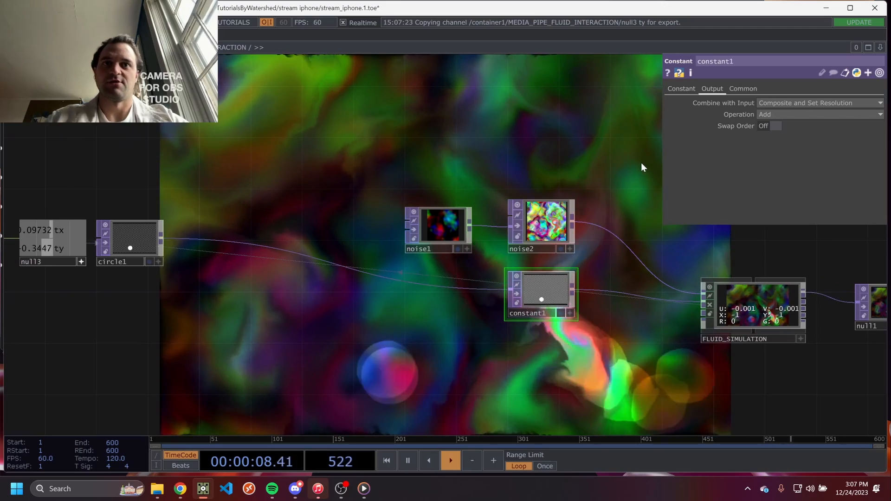
left_click_drag(362, 326, 484, 342)
scroll(484, 342, "down", 3)
left_click_drag(339, 283, 373, 316)
scroll(442, 329, "up", 3)
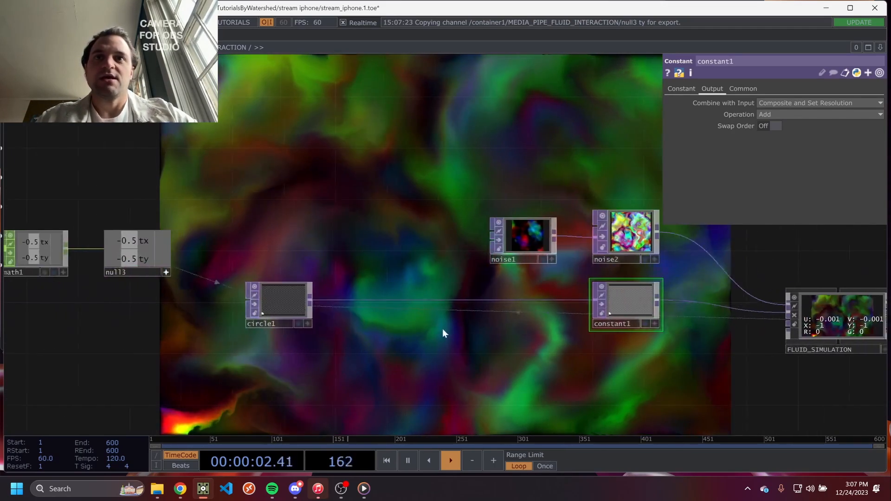
Insert a Feedback TOP between circle1 and constant1.
key("Tab")
type("re")
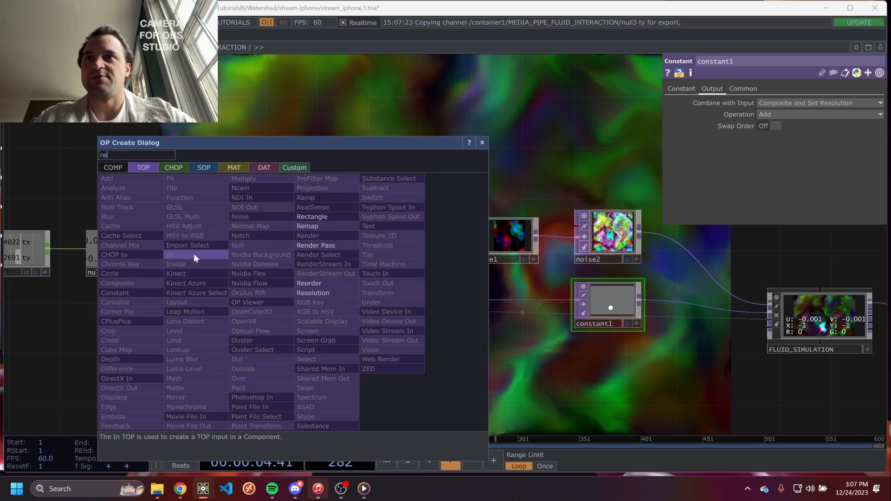
left_click(142, 425)
left_click(356, 256)
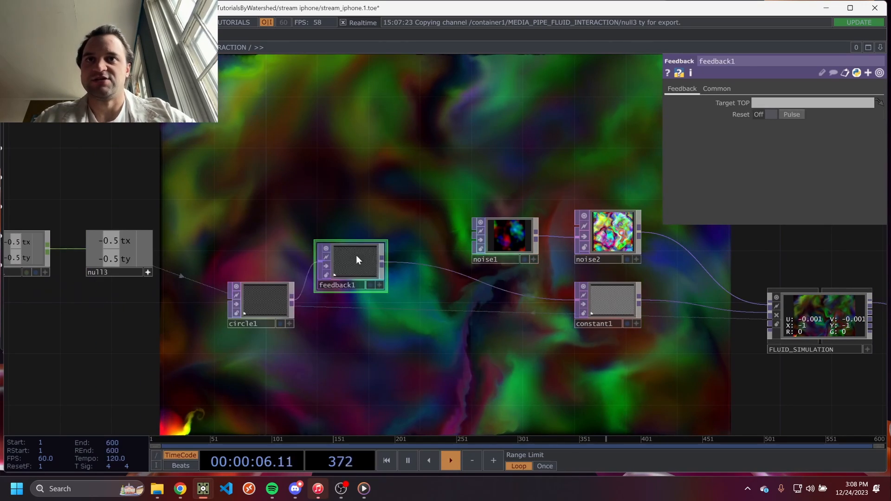
Insert a Blur TOP between feedback1 and constant1.
right_click(412, 264)
left_click(427, 252)
type("b")
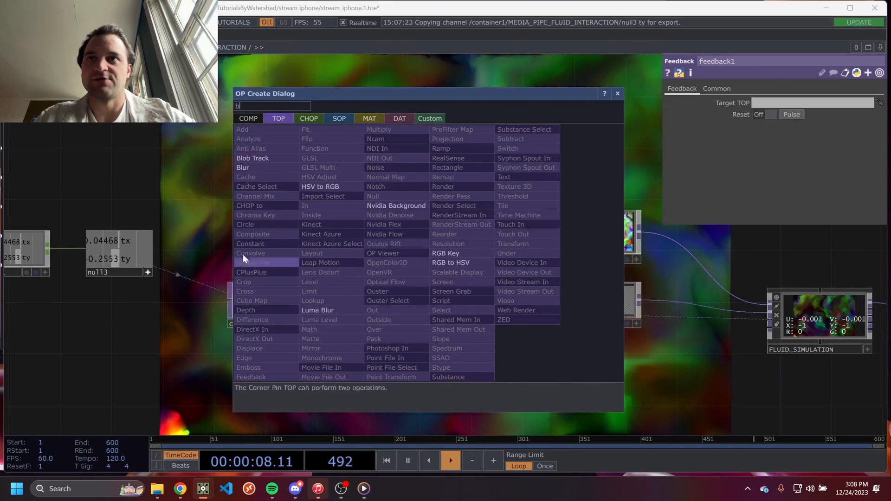
left_click(241, 168)
left_click(443, 287)
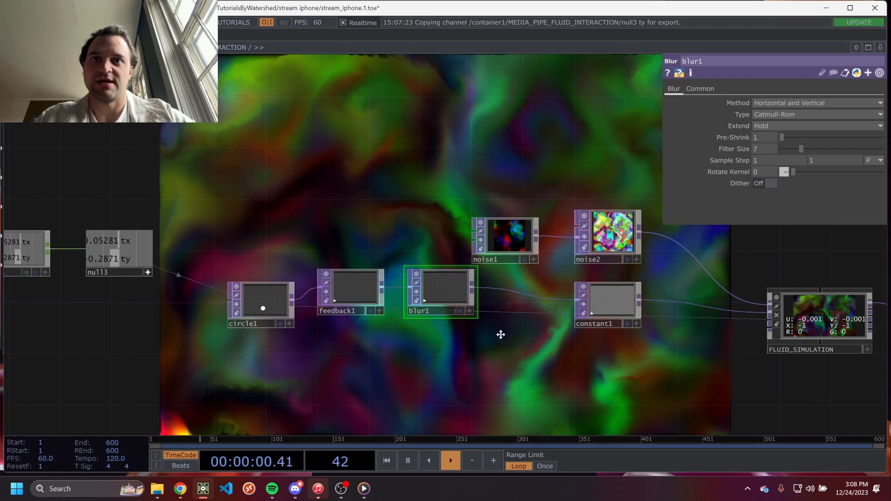
Move circle1 below the feedback chain and insert a Cross TOP between blur1 and constant1.
left_click_drag(500, 334, 456, 326)
left_click_drag(210, 299, 158, 363)
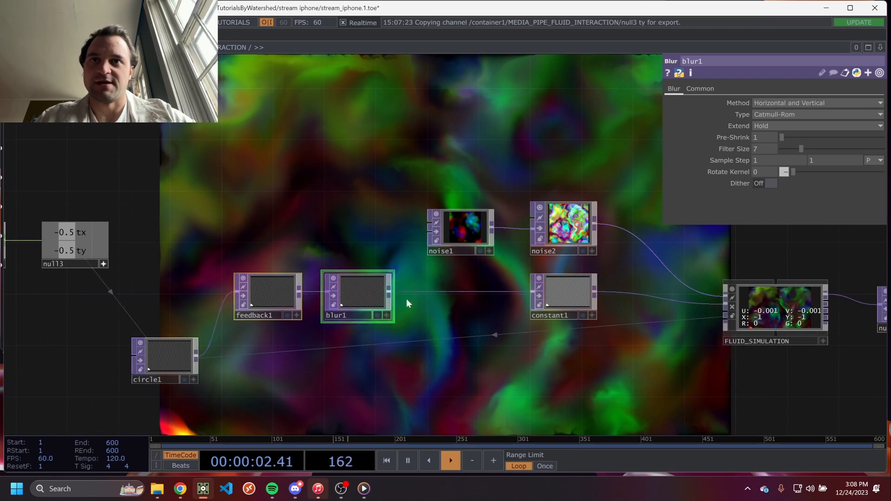
right_click(430, 294)
left_click(447, 285)
type("c")
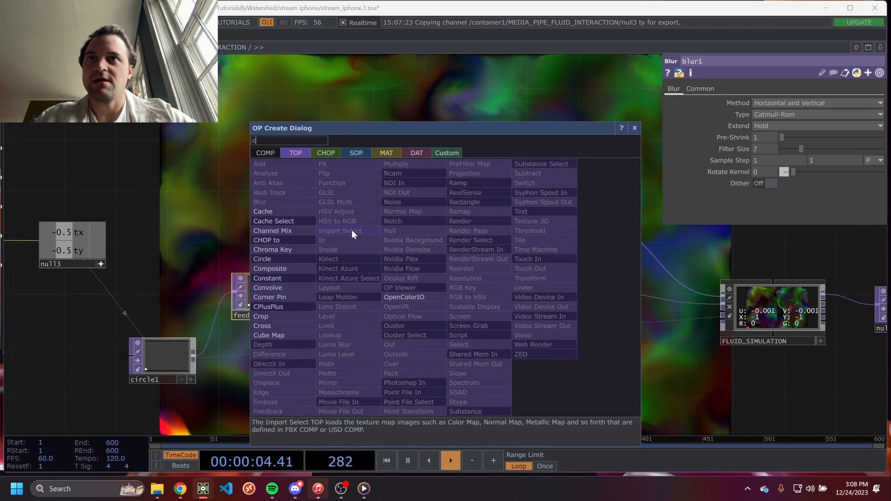
type("r")
left_click(279, 325)
left_click(444, 350)
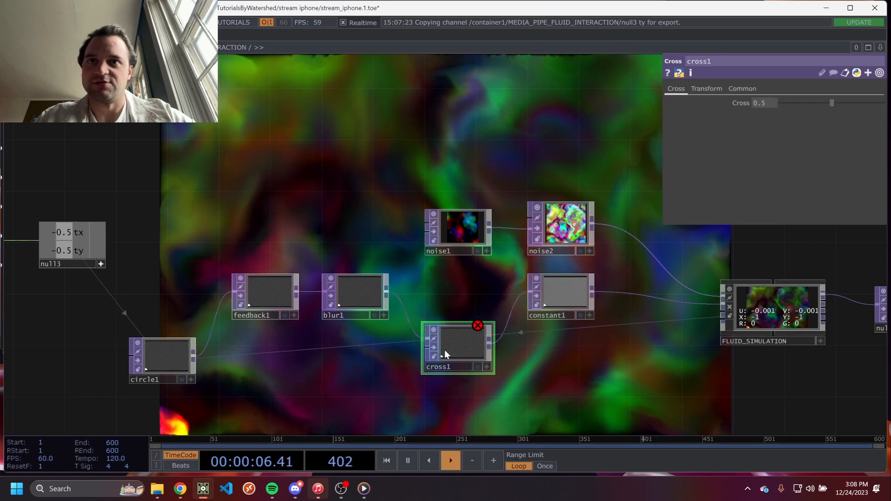
Close the feedback loop by wiring circle1 into cross1 and targeting cross1 from feedback1, with Cross set to about 0.254.
left_click_drag(204, 353, 809, 103)
left_click(269, 293)
left_click(471, 341)
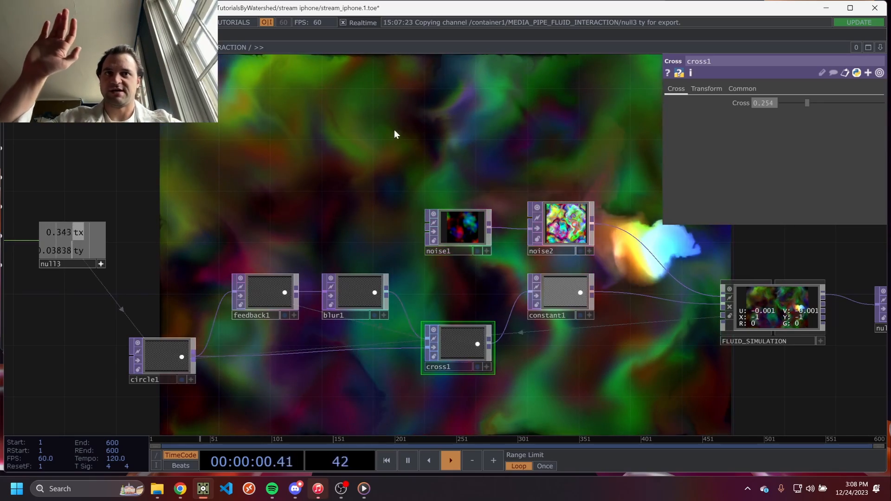
Move null3 closer to math1.
left_click_drag(561, 119, 757, 119)
left_click_drag(462, 209, 619, 155)
left_click(454, 209)
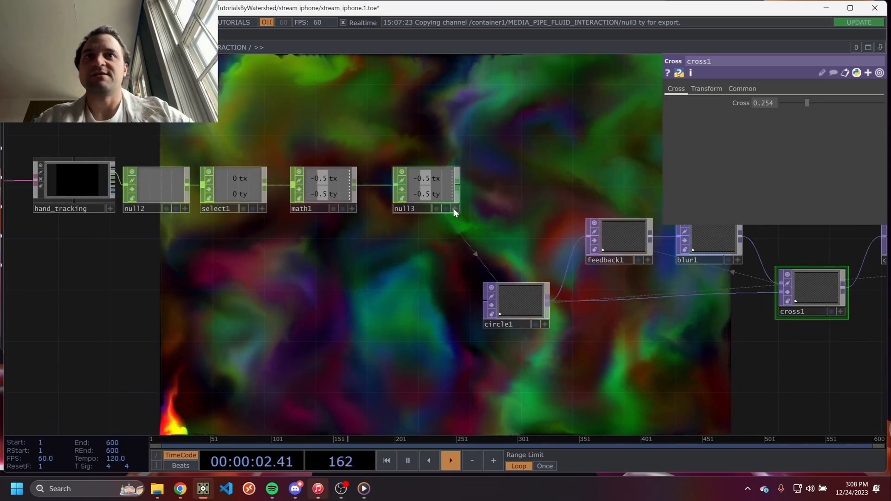
left_click_drag(421, 194, 396, 193)
Add a Null CHOP to the hand_tracking output that carries the gesture channels and place it below null2.
left_click_drag(77, 249, 294, 263)
scroll(273, 240, "up", 4)
left_click_drag(296, 201, 271, 251)
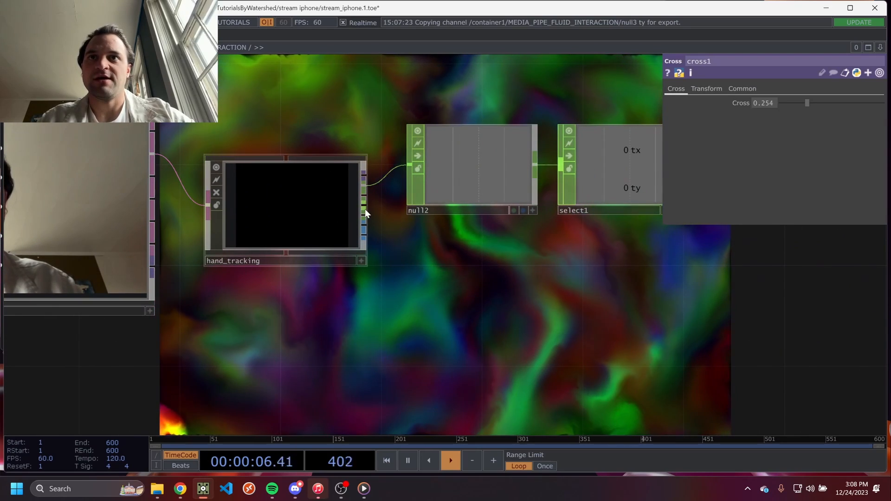
right_click(364, 204)
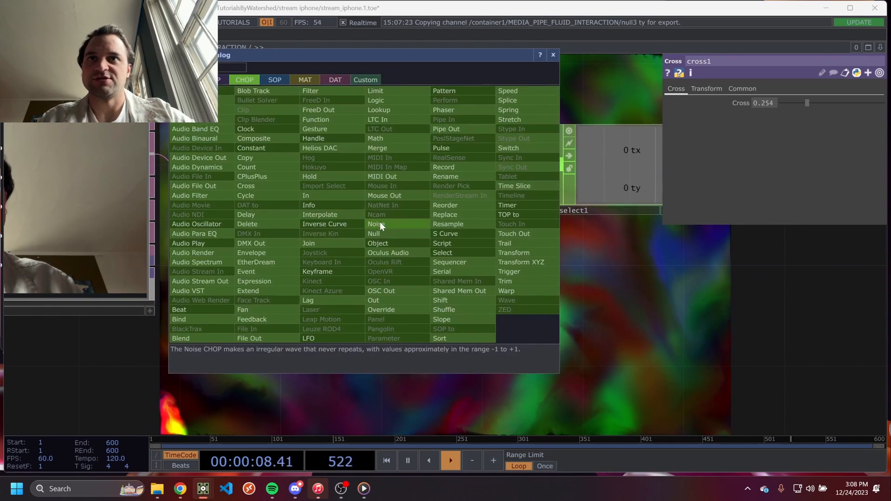
left_click(374, 234)
left_click(474, 297)
scroll(538, 310, "up", 6)
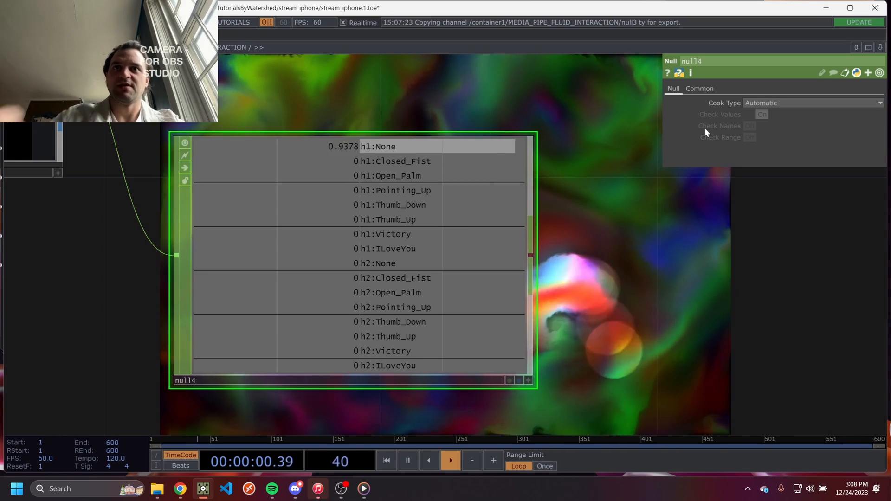
Add a Select CHOP beside null4 and connect null4's output to its input.
key("Tab")
type("se")
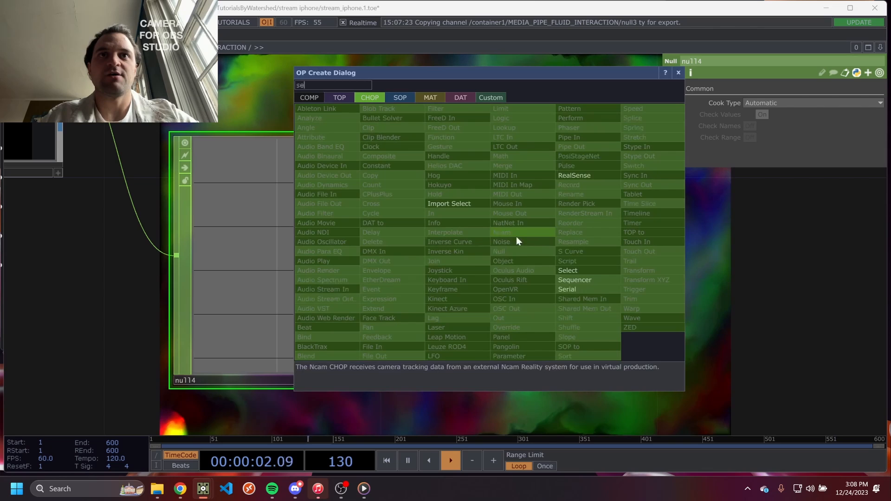
left_click(567, 271)
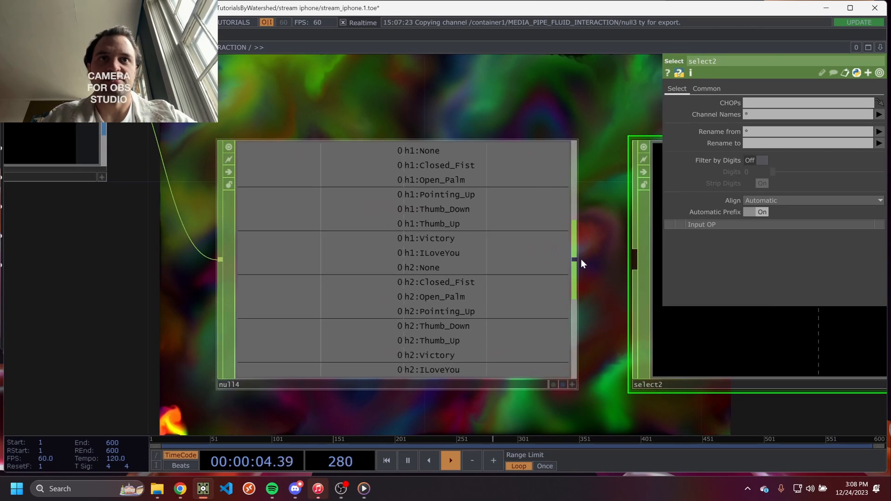
left_click_drag(581, 259, 414, 268)
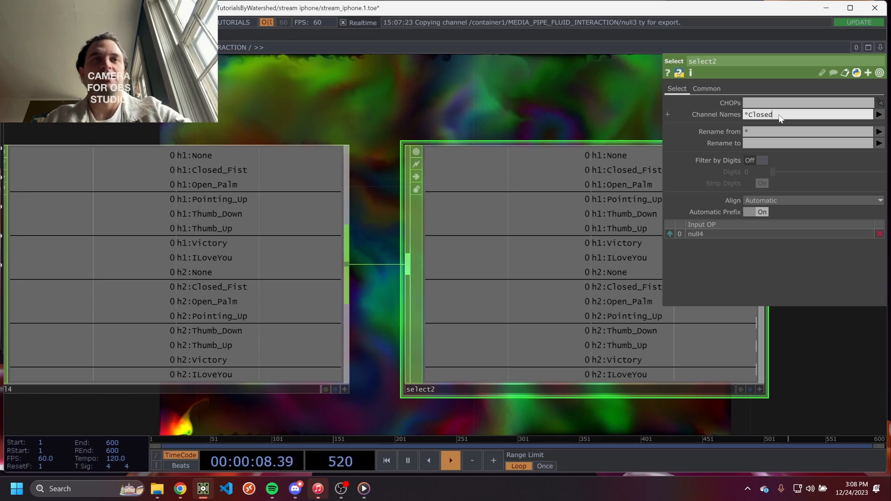
Set select2's Channel Names to h1*Closed* to keep only the first hand's closed-fist channel.
type("*")
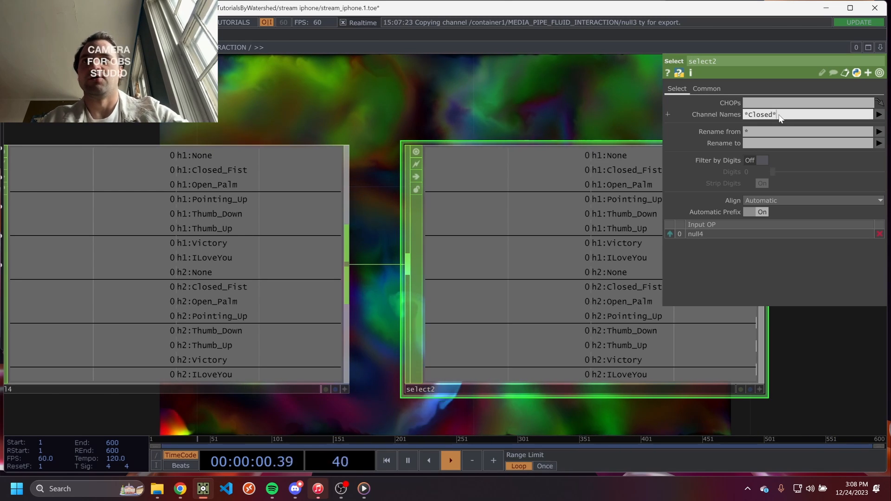
key("Tab")
left_click_drag(542, 114, 407, 209)
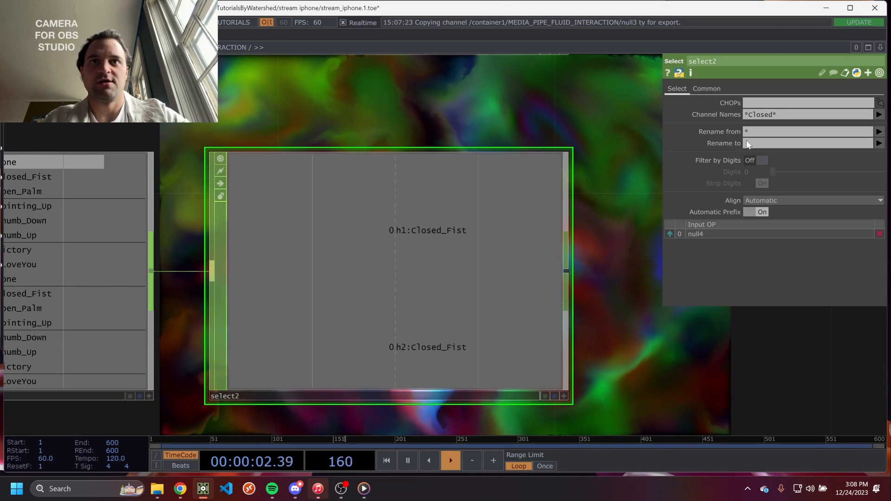
type("h1")
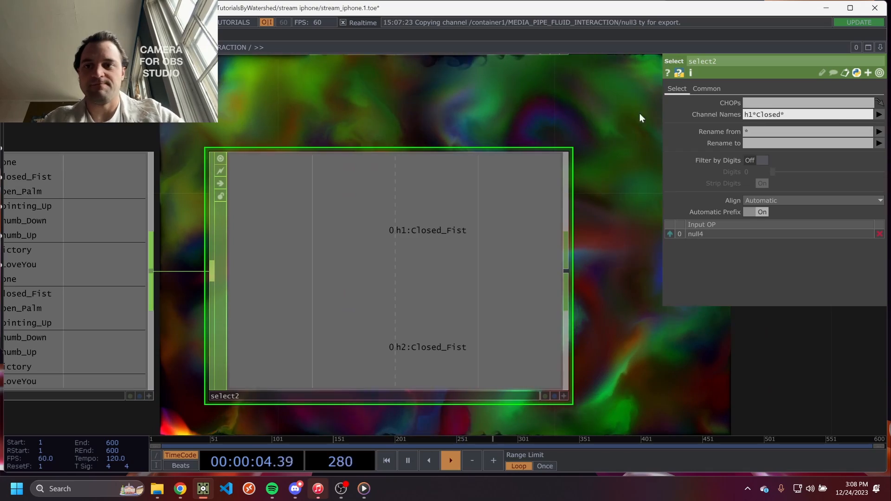
left_click(536, 89)
Add a Rename CHOP after select2 and rename its channel to click.
scroll(525, 105, "down", 6)
left_click_drag(541, 163, 517, 172)
left_click_drag(294, 178, 197, 121)
middle_click_drag(318, 265, 339, 261)
scroll(339, 261, "up", 2)
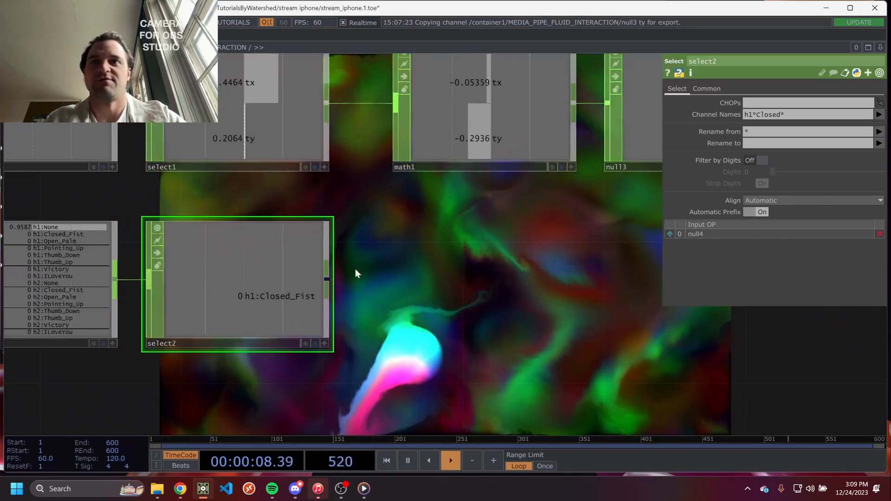
right_click(316, 292)
left_click(391, 283)
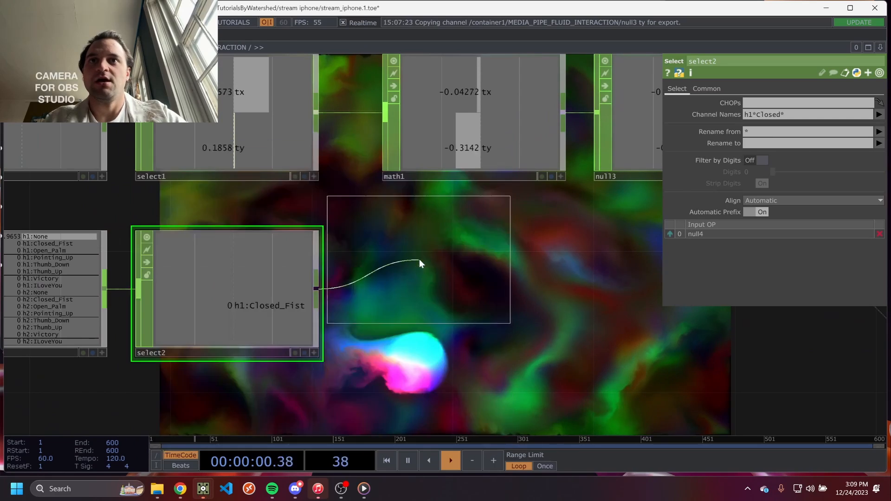
left_click(494, 282)
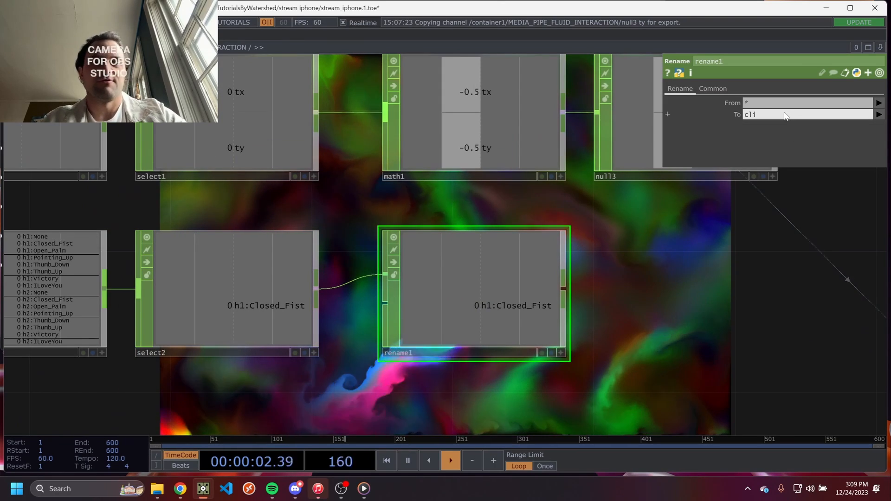
Move null3 farther from math1, then insert a Merge CHOP between them with rename1 as its second input.
left_click_drag(666, 271, 319, 274)
scroll(320, 251, "down", 4)
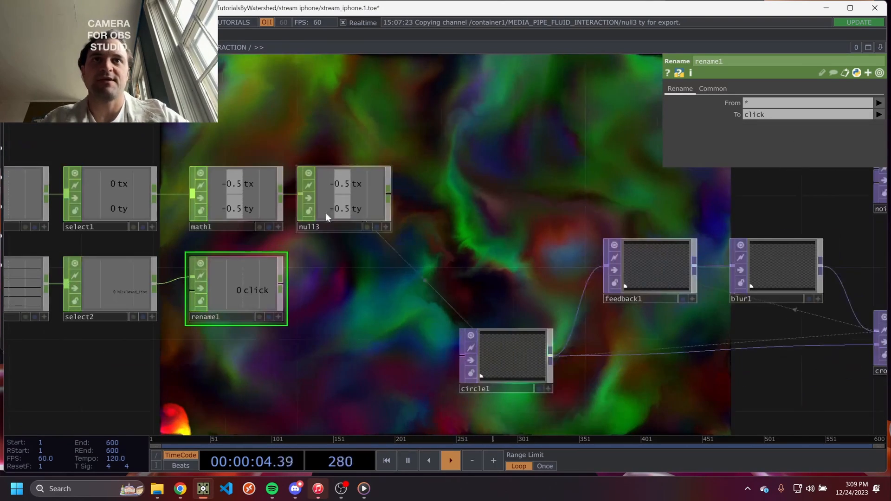
left_click_drag(325, 212, 437, 193)
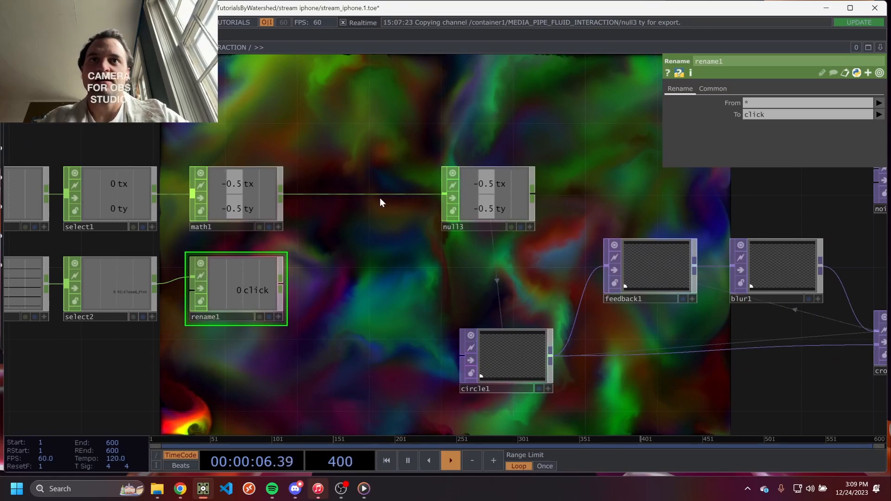
right_click(380, 198)
left_click(377, 182)
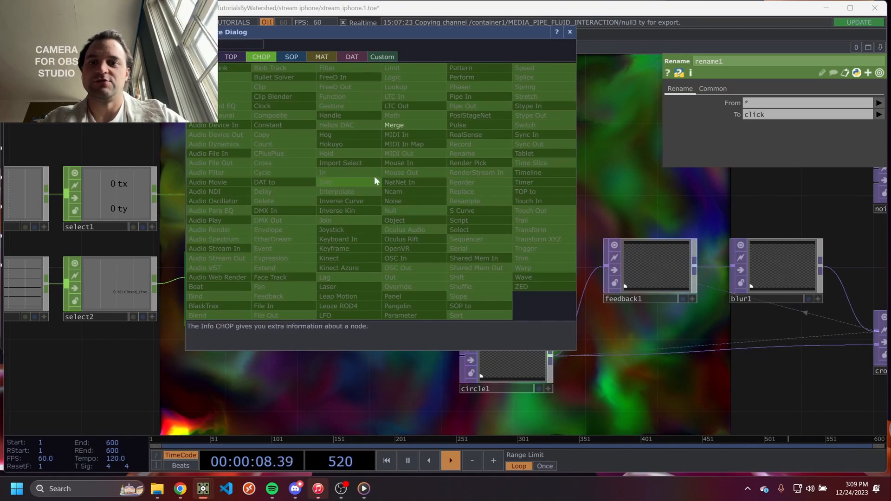
left_click(399, 125)
left_click(367, 195)
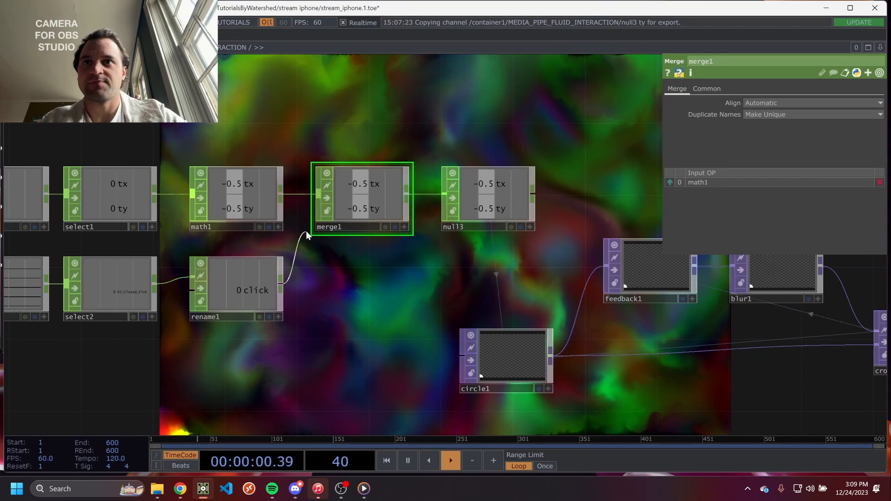
Move math1, rename1 and the nodes downstream of them away from select1 and select2 to open a gap.
left_click_drag(322, 360, 785, 319)
scroll(527, 273, "down", 3)
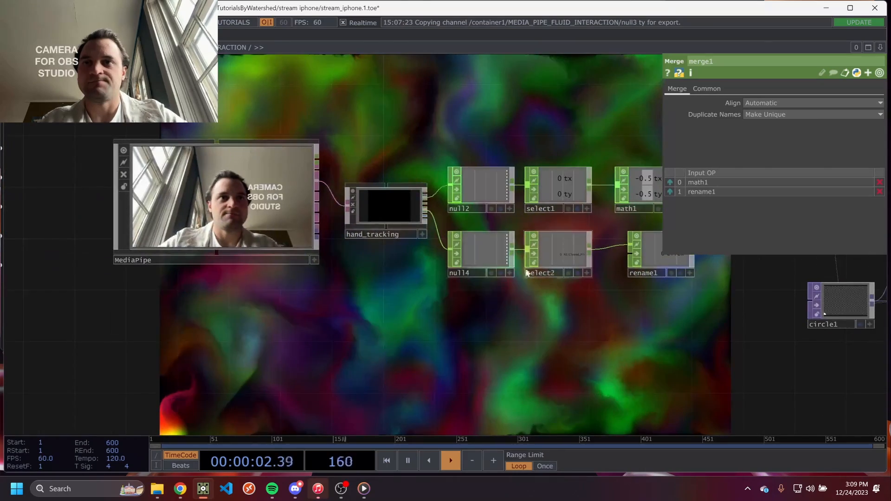
left_click_drag(303, 140, 301, 227)
right_click_drag(212, 148, 447, 307)
right_click_drag(555, 380, 557, 381)
left_click_drag(557, 332, 351, 328)
scroll(506, 274, "up", 3)
left_click_drag(506, 274, 384, 232)
scroll(447, 244, "up", 3)
left_click_drag(448, 244, 432, 176)
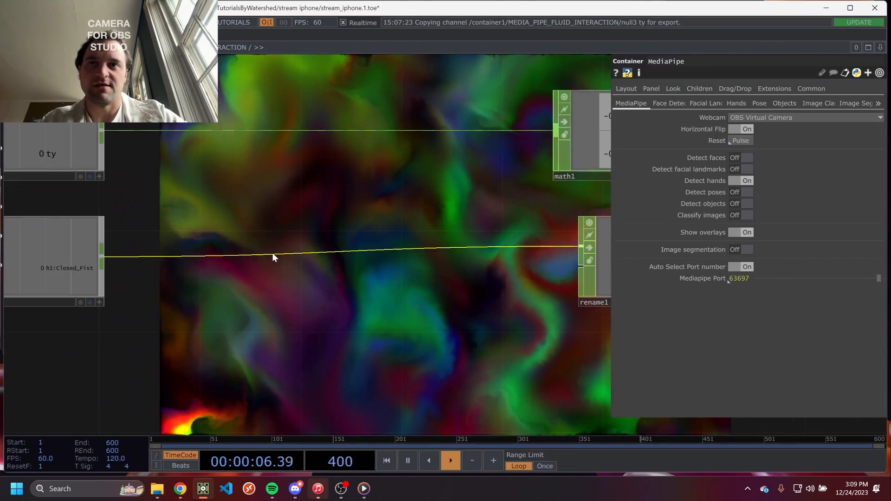
Insert a Logic CHOP between select2 and rename1.
right_click(272, 254)
left_click(288, 247)
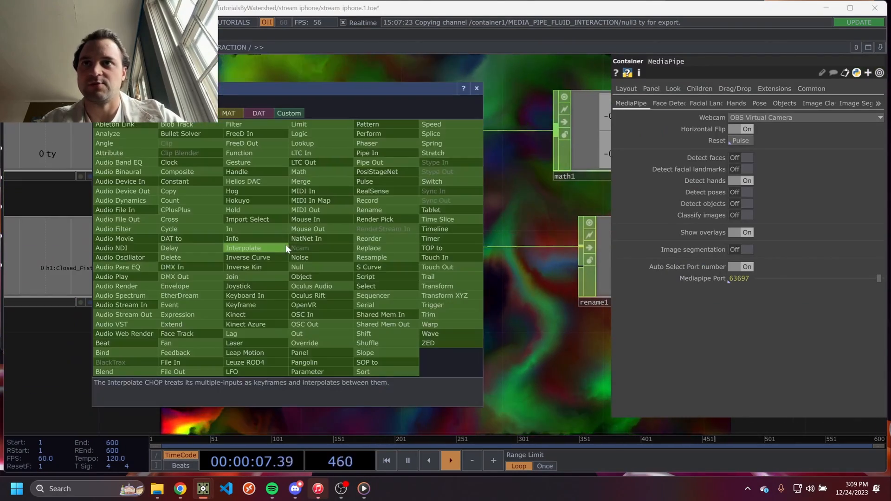
left_click(300, 134)
left_click(190, 258)
Set logic1's Convert Input to Off When Outside Bounds with a lower bound of .5.
left_click(787, 103)
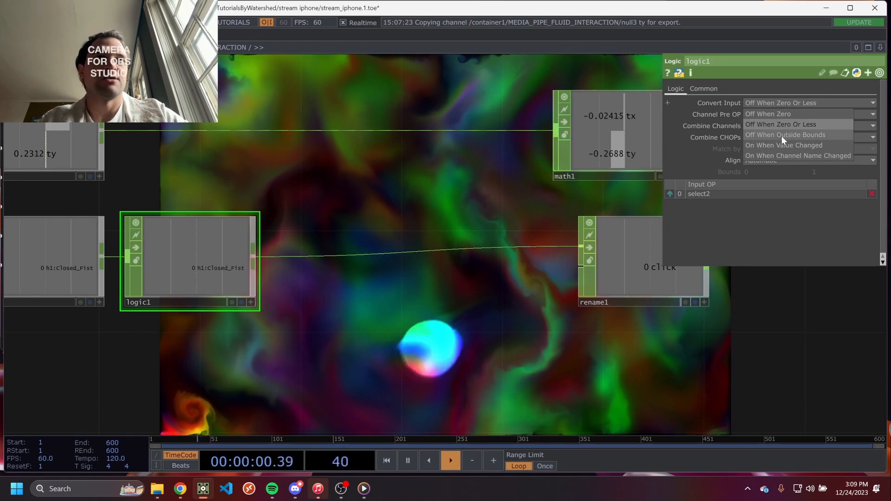
left_click(781, 135)
type(".5")
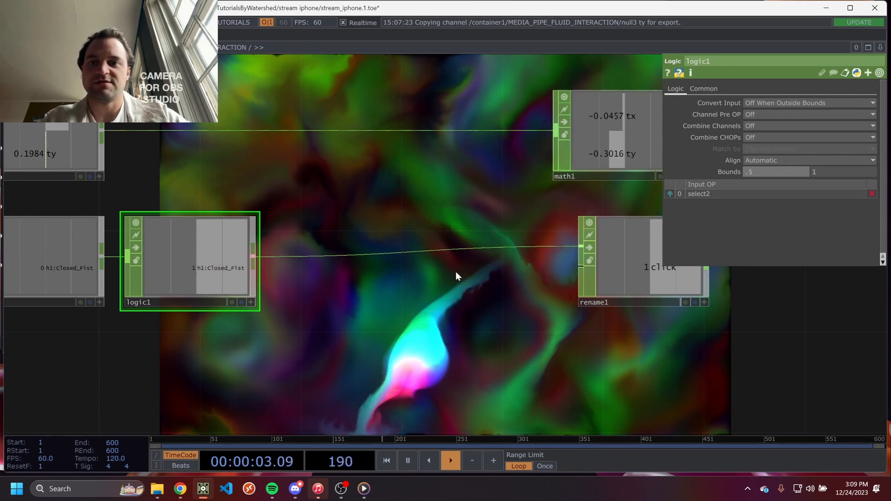
key("Return")
scroll(410, 213, "down", 3)
left_click_drag(419, 215, 379, 287)
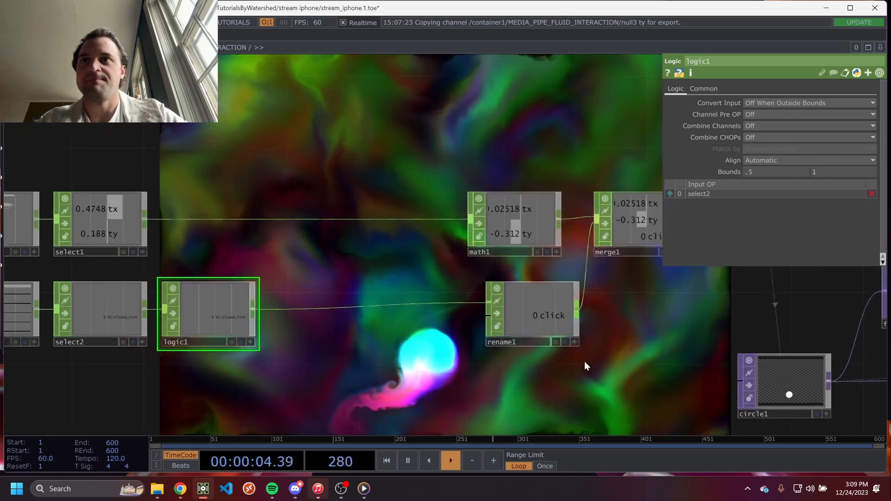
scroll(389, 258, "down", 4)
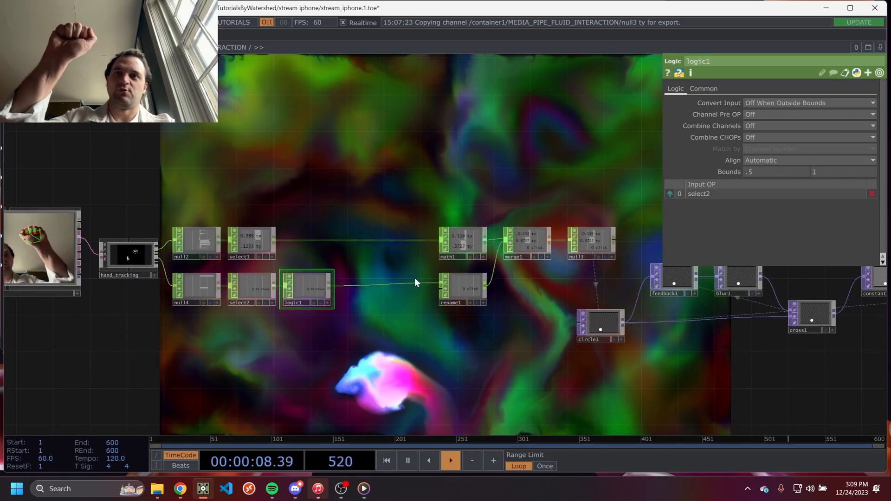
scroll(259, 302, "up", 6)
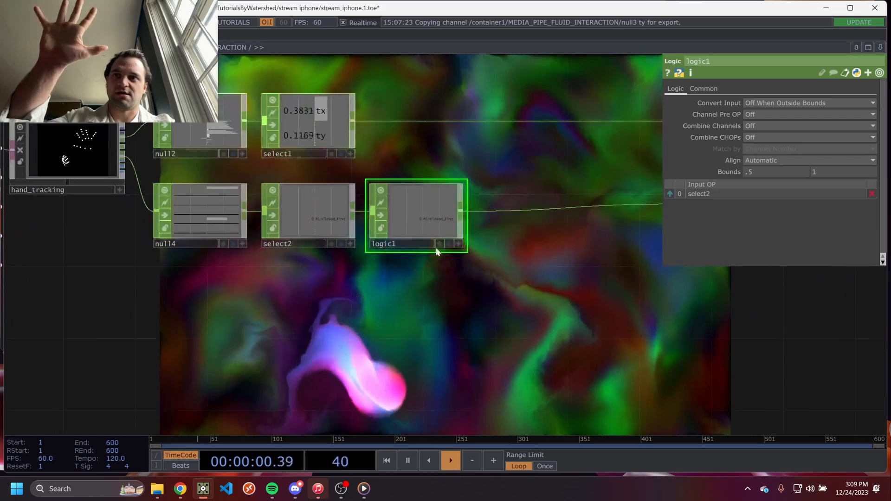
Examine how the closed-fist value passes from select2 through logic1 into rename1's click channel.
left_click_drag(330, 225, 431, 352)
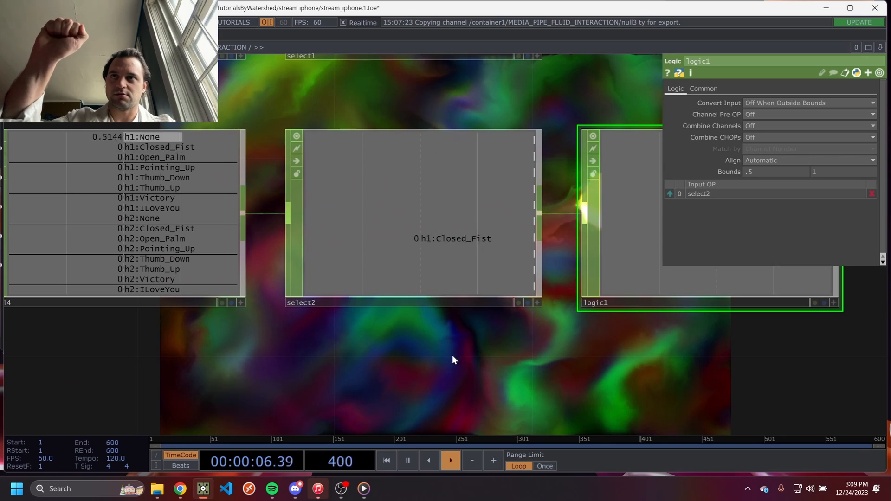
scroll(510, 341, "down", 4)
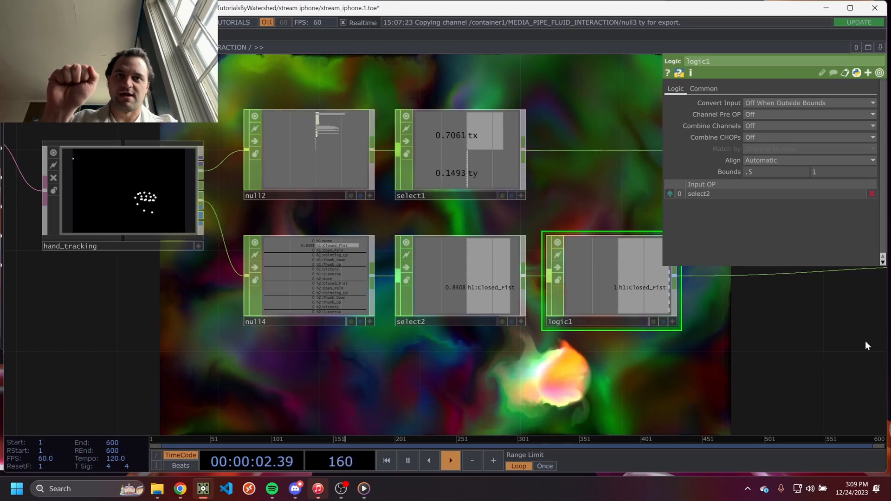
left_click_drag(821, 344, 550, 324)
scroll(540, 320, "down", 3)
left_click_drag(566, 364, 503, 385)
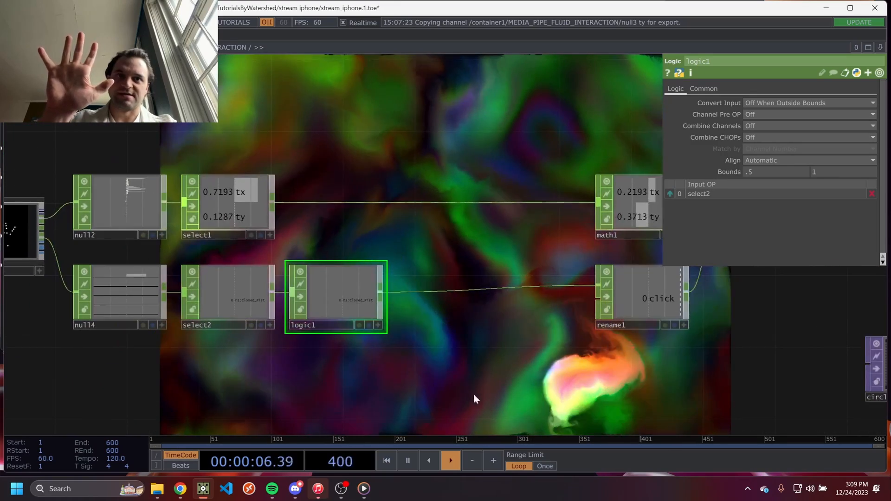
left_click_drag(316, 361, 143, 384)
left_click_drag(404, 354, 129, 384)
scroll(129, 384, "down", 3)
left_click_drag(320, 312, 404, 224)
Try driving circle1's Fill Alpha with a CHOP reference to rename1's click channel.
left_click(481, 334)
scroll(288, 278, "up", 3)
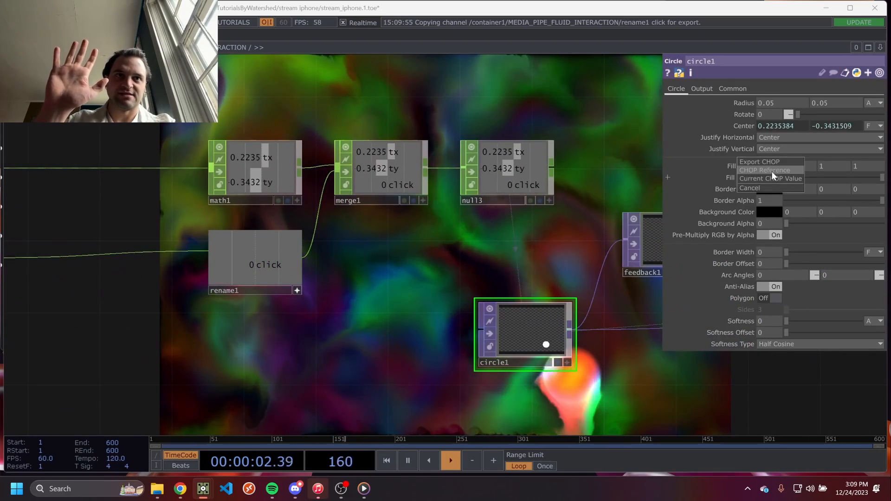
left_click_drag(453, 221, 209, 174)
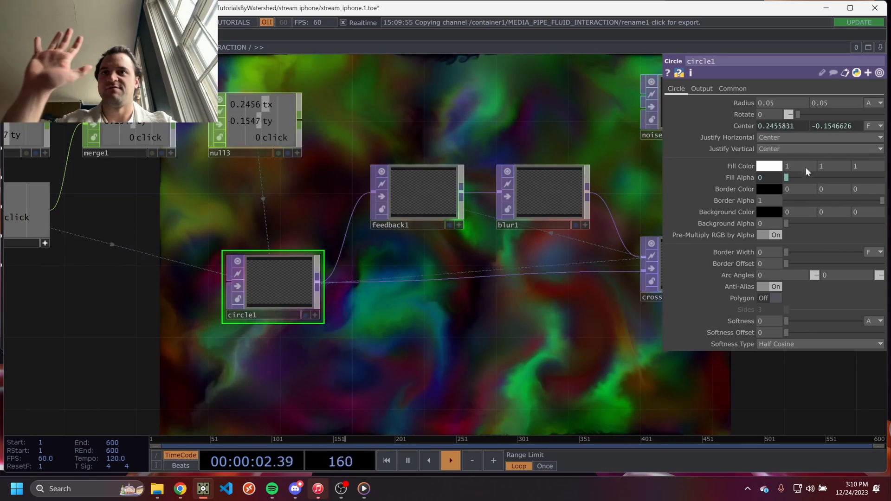
left_click(738, 178)
left_click(711, 190)
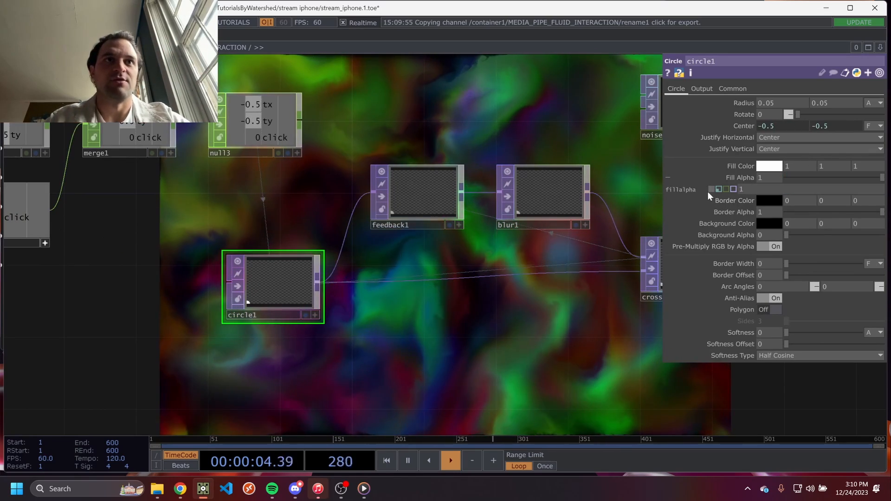
Branch a new Math CHOP off logic1's output and place it below the logic1-to-rename1 connection.
left_click_drag(473, 328, 557, 320)
scroll(557, 319, "down", 5)
scroll(241, 280, "up", 8)
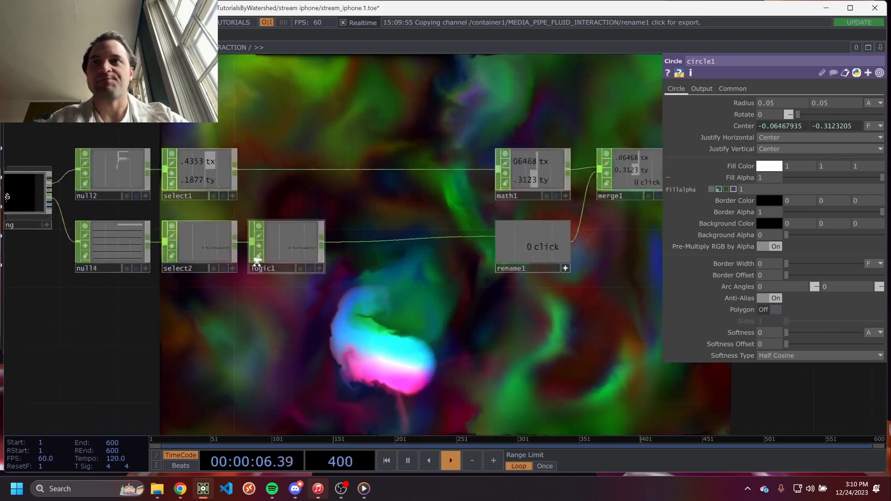
left_click_drag(304, 311, 243, 300)
right_click(311, 221)
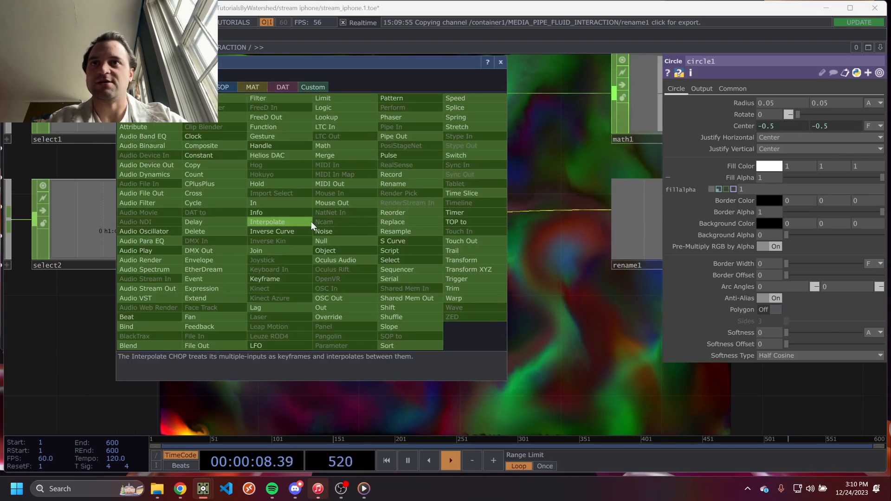
left_click(325, 148)
left_click(397, 335)
left_click_drag(464, 239, 397, 121)
left_click_drag(360, 242, 385, 266)
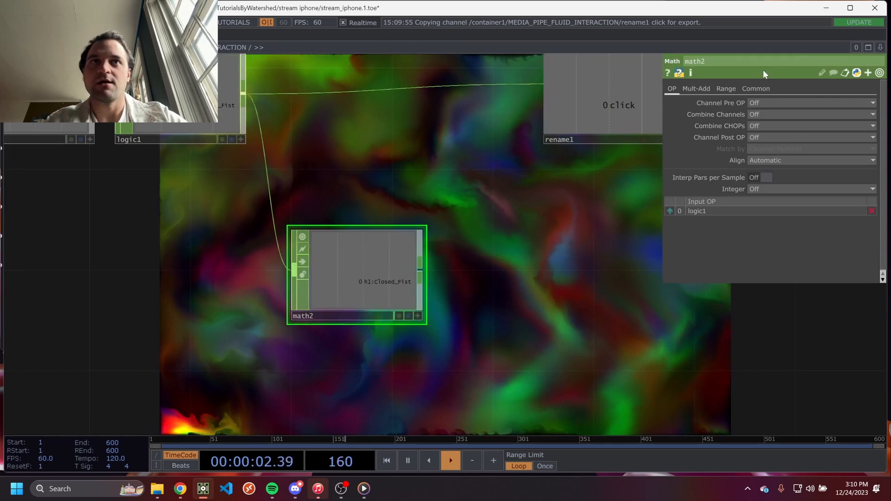
Set math2's Multiply value to .1.
left_click(708, 88)
left_click(750, 115)
type(".")
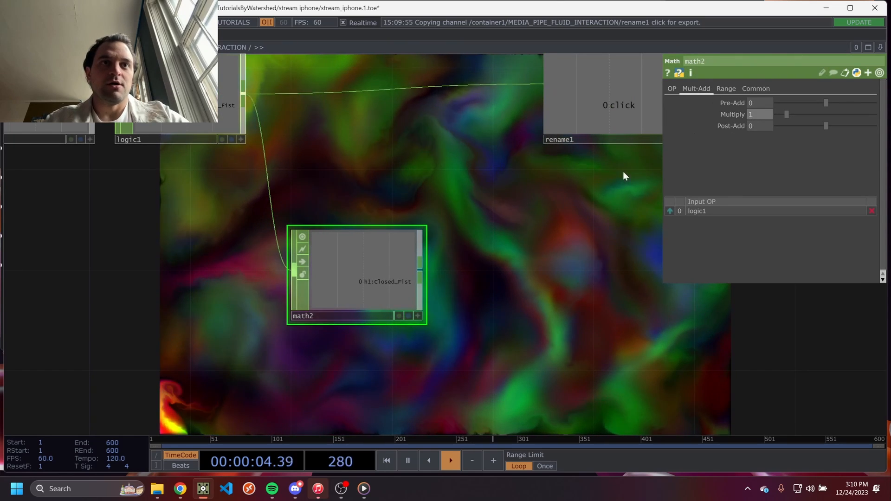
Append a Speed CHOP to math2's output and place it beside math2.
left_click_drag(467, 282, 477, 269)
right_click(432, 256)
type("s")
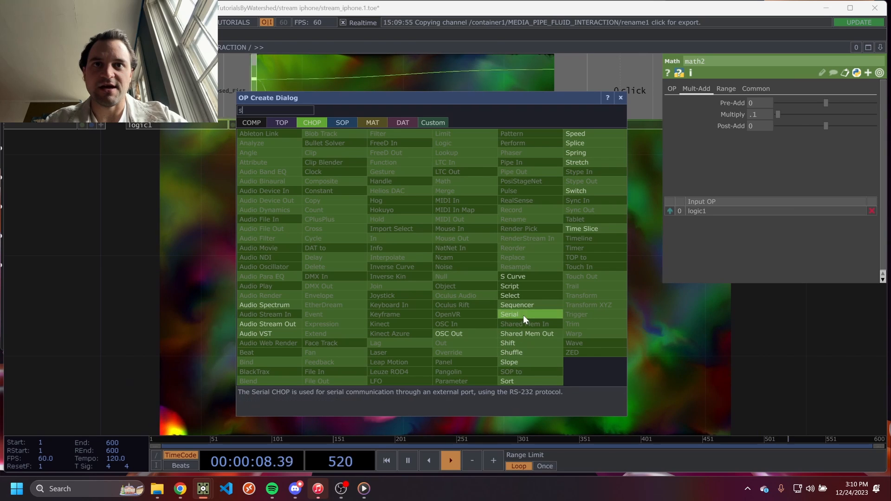
left_click(597, 134)
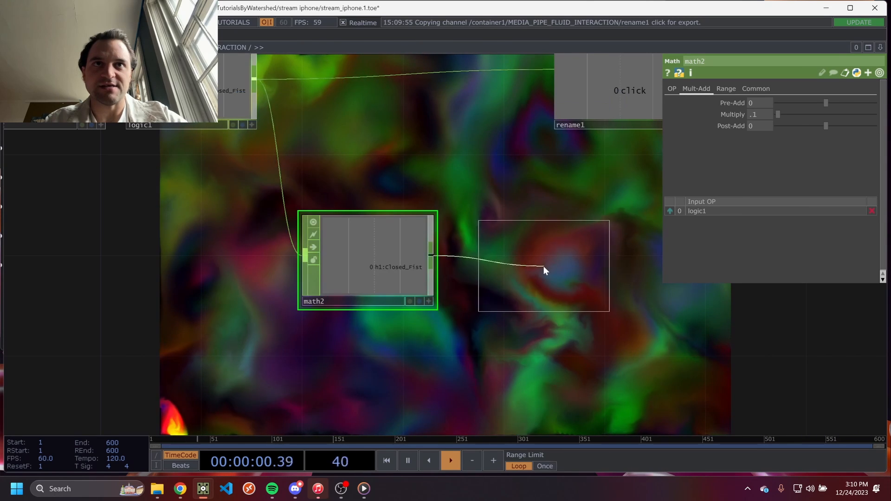
left_click(544, 265)
Set speed1's Limit Type to Zigzag with a minimum of 0.05 and a maximum of 0.5.
left_click(758, 150)
left_click(763, 193)
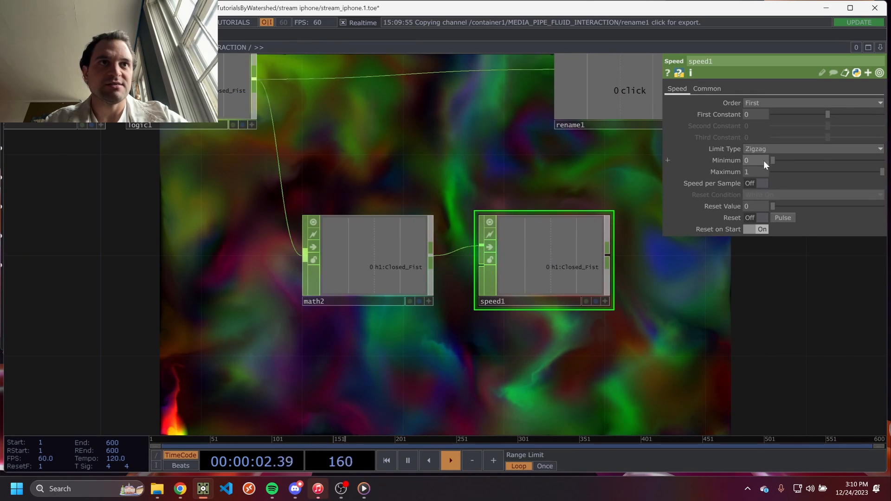
type("0.05")
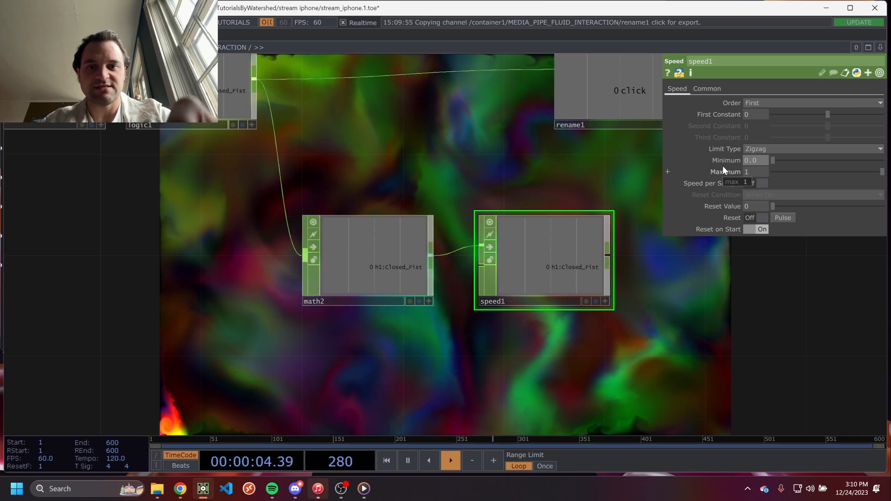
key("Tab")
type("0.5")
key("Return")
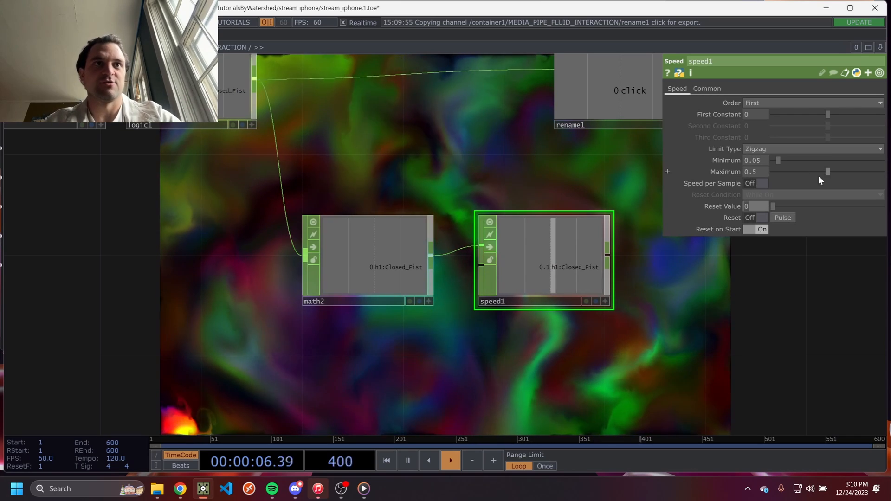
Wire speed1's output into rename1's input in place of the direct logic1 connection.
left_click_drag(459, 229, 362, 258)
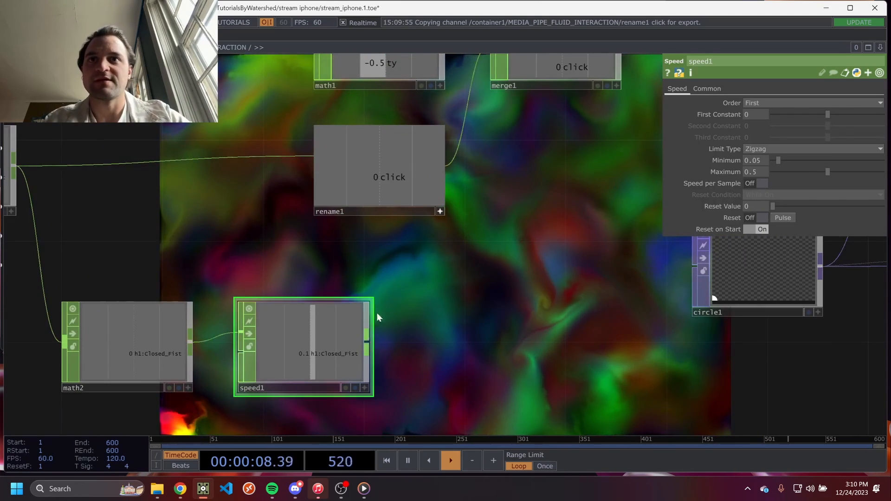
scroll(419, 282, "down", 3)
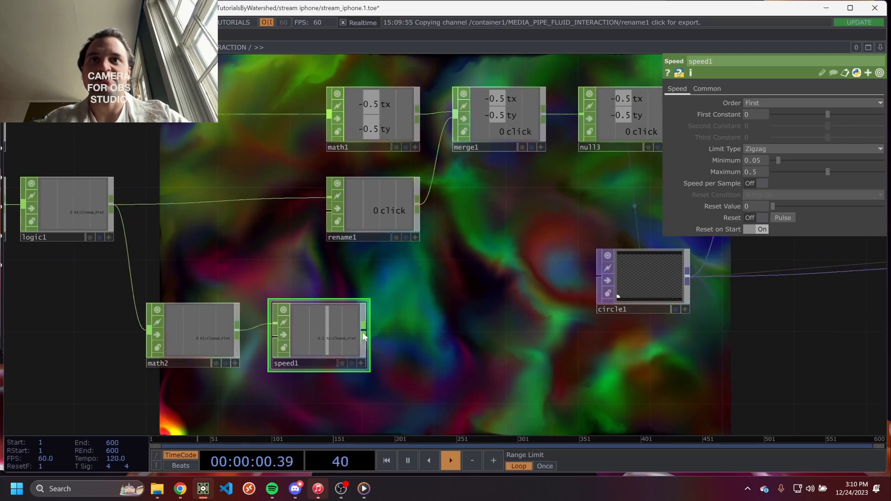
left_click_drag(258, 209, 260, 200)
left_click_drag(459, 284, 282, 296)
Drive circle1's X radius with a CHOP reference to null3's click channel and set its Y radius to me.par.radiusx.
left_click(475, 324)
left_click_drag(479, 258, 439, 296)
left_click_drag(388, 264, 528, 234)
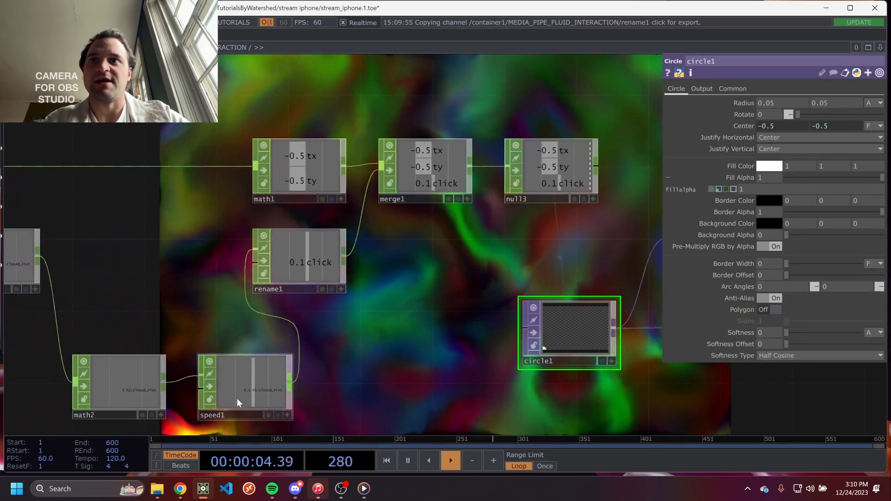
left_click_drag(518, 275, 411, 293)
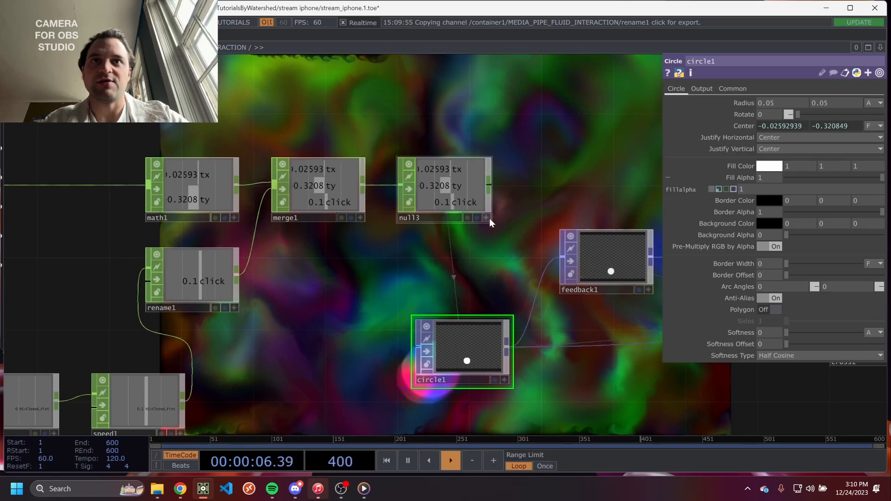
right_click(490, 218)
left_click(480, 230)
left_click(488, 217)
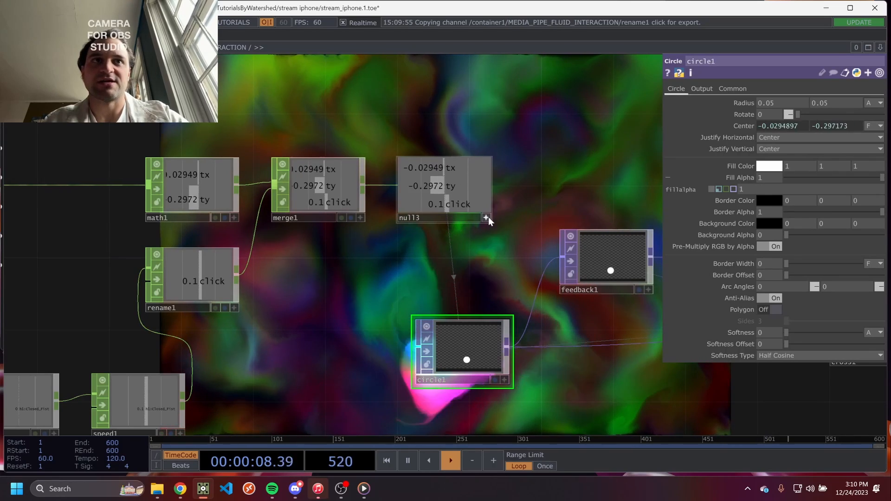
left_click_drag(455, 204, 794, 127)
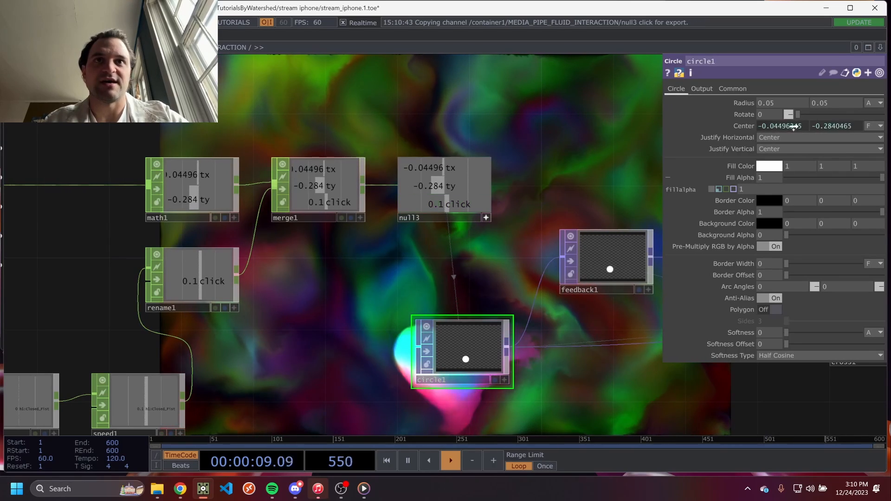
left_click(747, 104)
left_click(765, 126)
Check how a closed fist drives math2, speed1 and circle1's radius in the fluid simulation.
left_click_drag(525, 130, 505, 146)
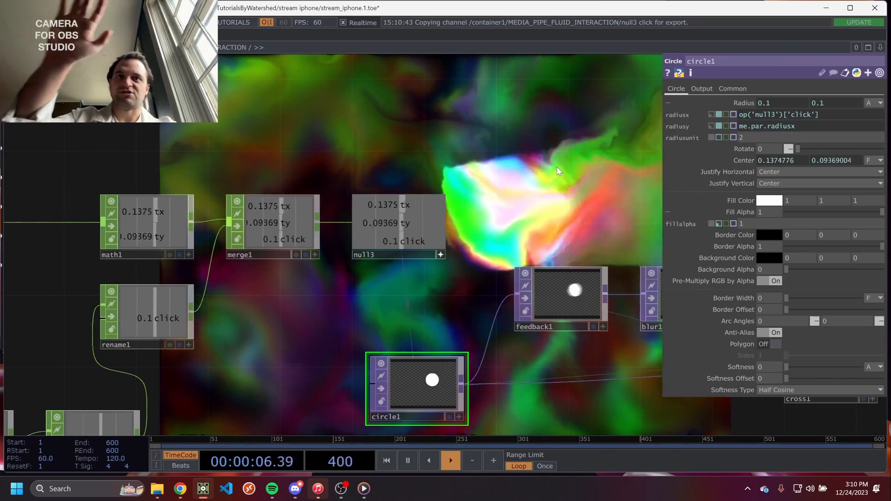
scroll(251, 318, "down", 3)
left_click_drag(279, 317, 420, 238)
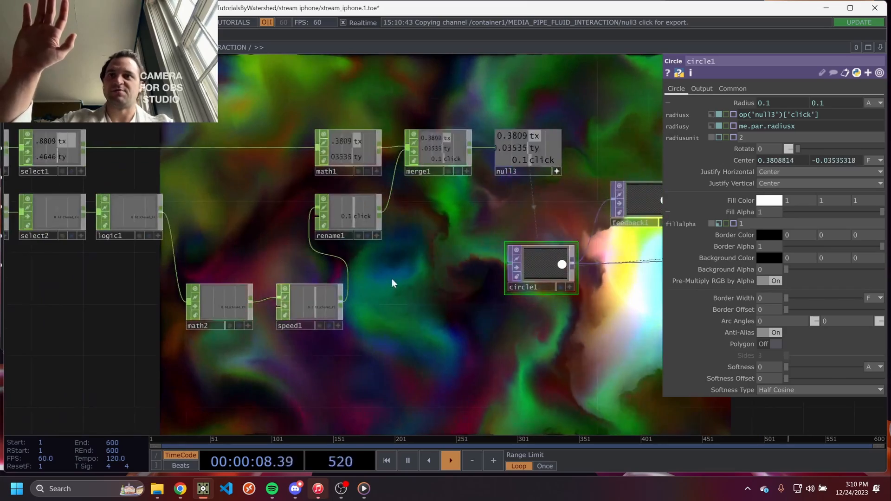
scroll(254, 319, "up", 5)
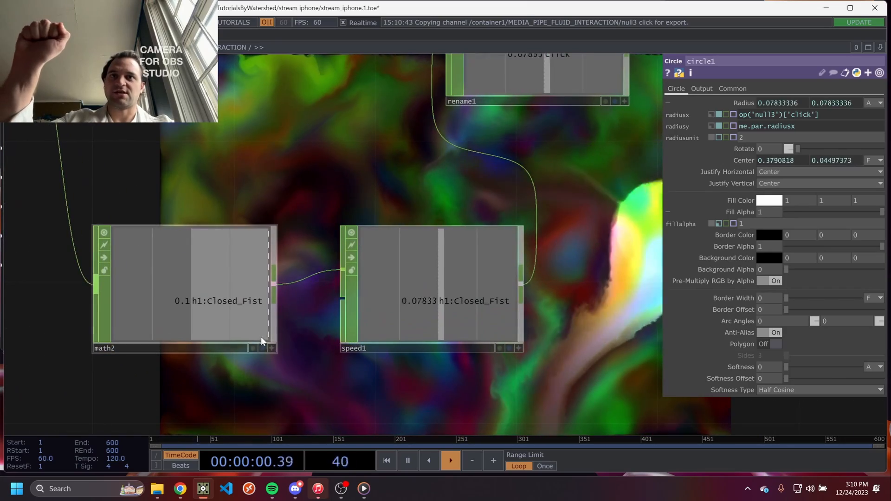
scroll(320, 355, "down", 4)
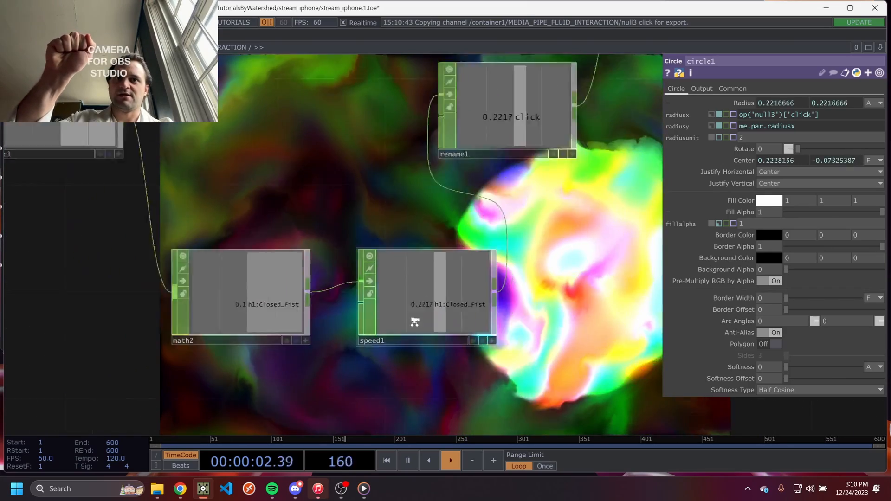
scroll(477, 321, "down", 4)
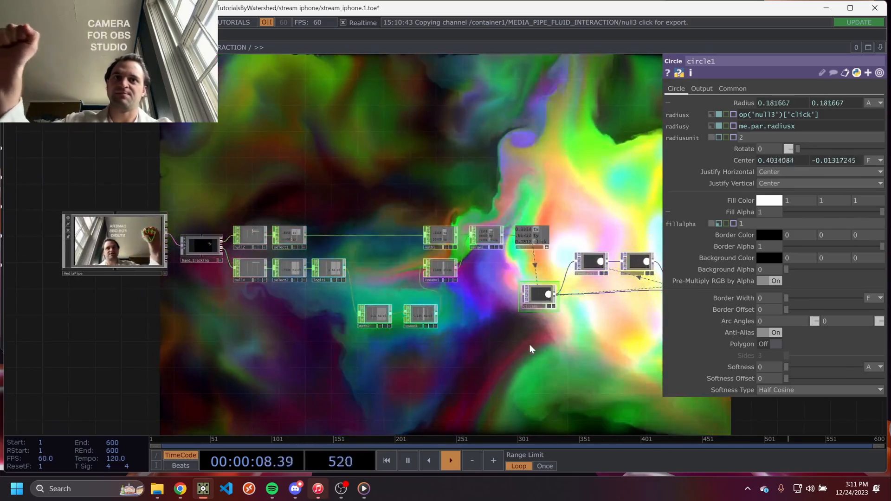
scroll(403, 307, "up", 8)
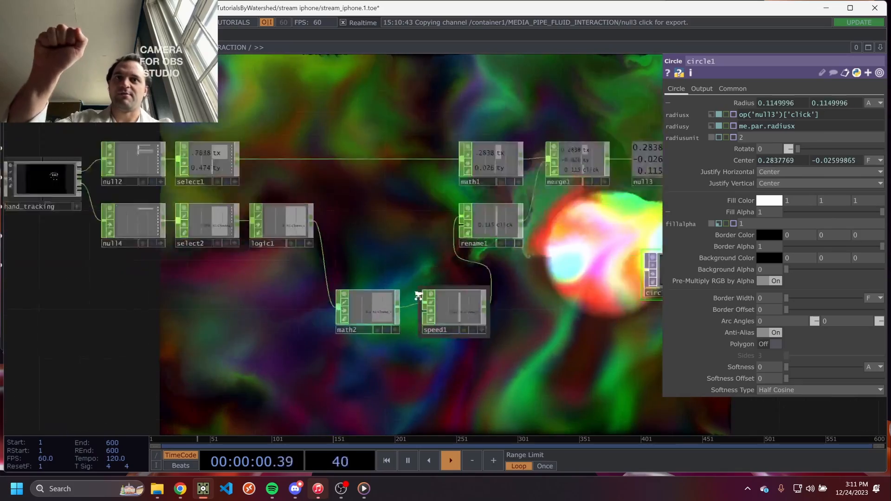
scroll(457, 300, "down", 10)
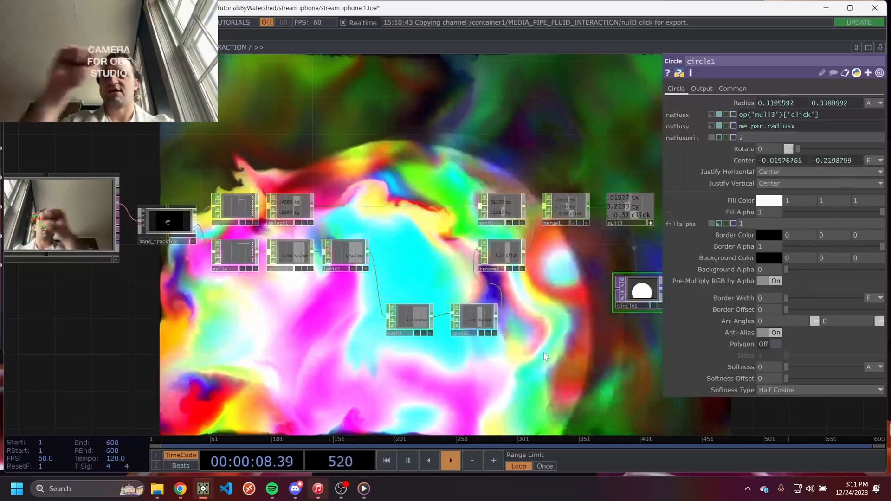
Insert a Math CHOP between select1 and math1.
scroll(352, 210, "up", 3)
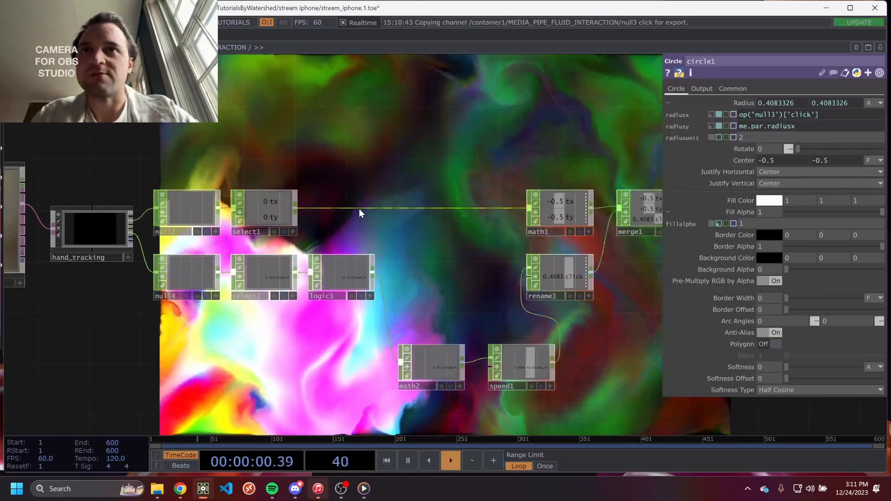
left_click(543, 213)
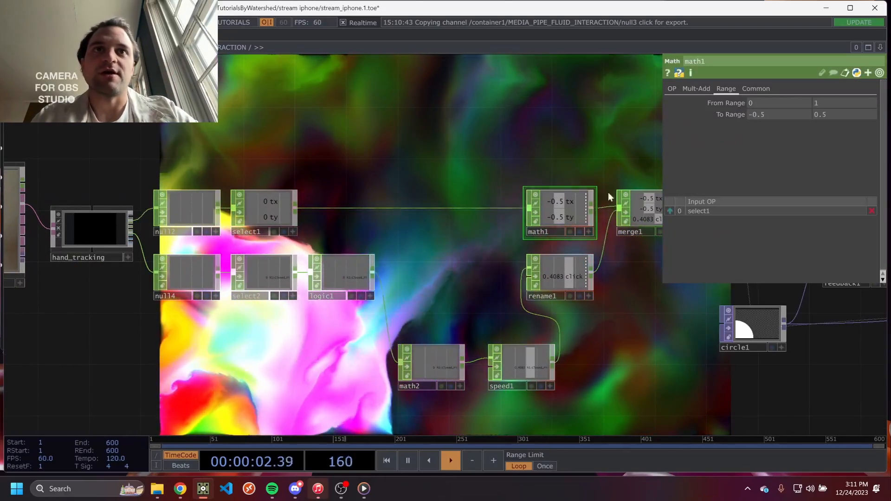
right_click(440, 207)
left_click(456, 197)
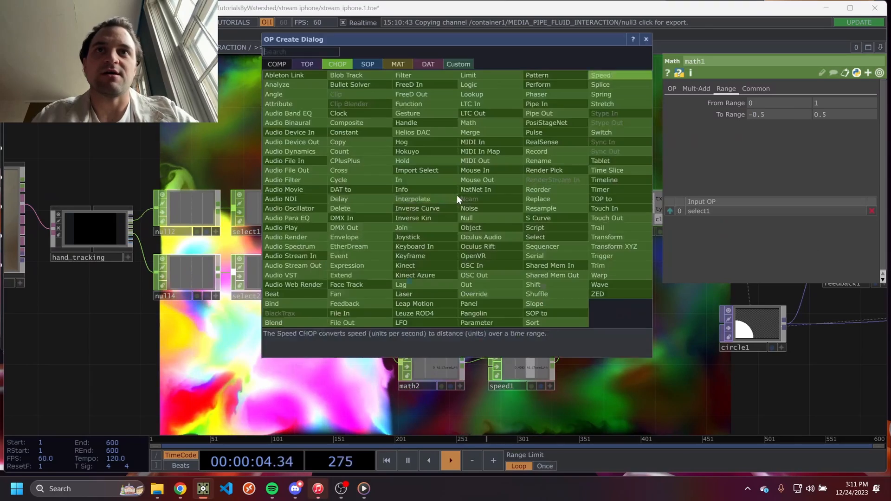
left_click(473, 124)
left_click(344, 210)
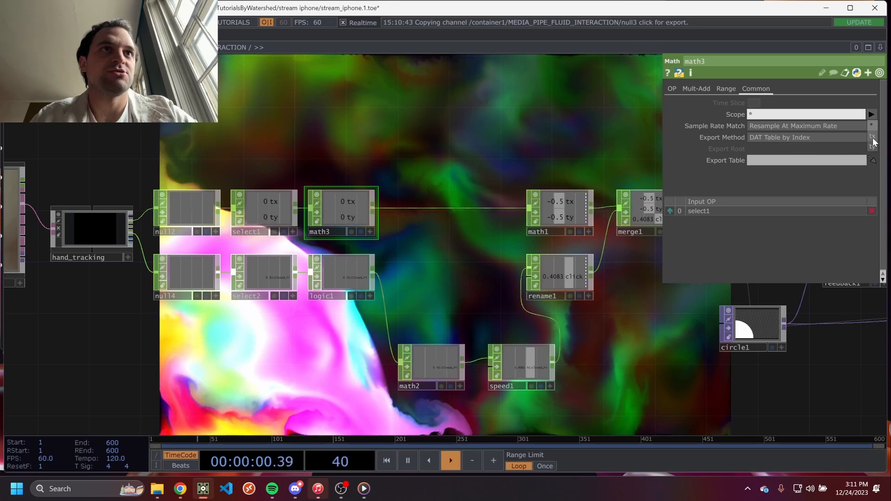
Limit math3's Scope to tx and invert that channel with a To Range of 1 to 0.
left_click(872, 136)
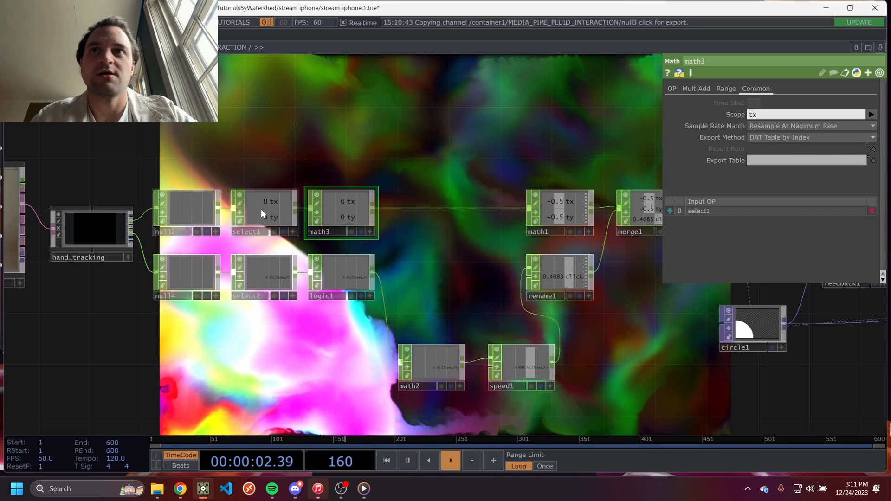
left_click(726, 89)
key("Tab")
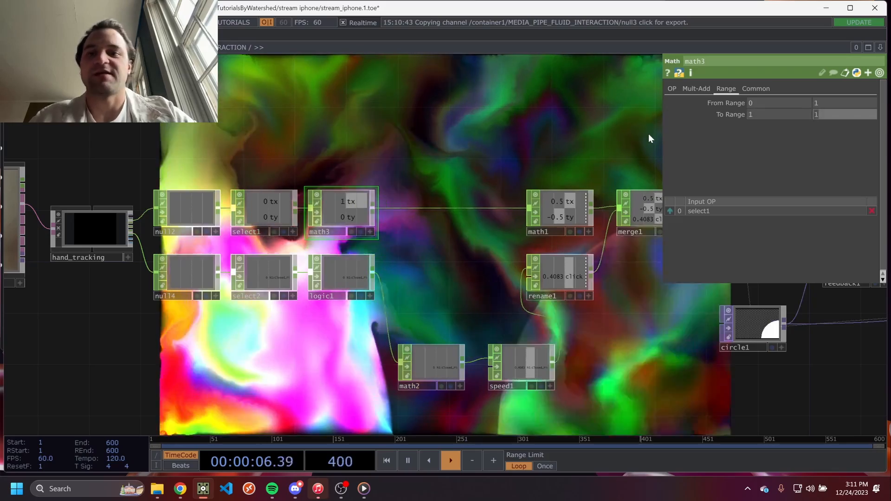
type("0")
key("Tab")
left_click(771, 122)
left_click_drag(490, 152, 426, 243)
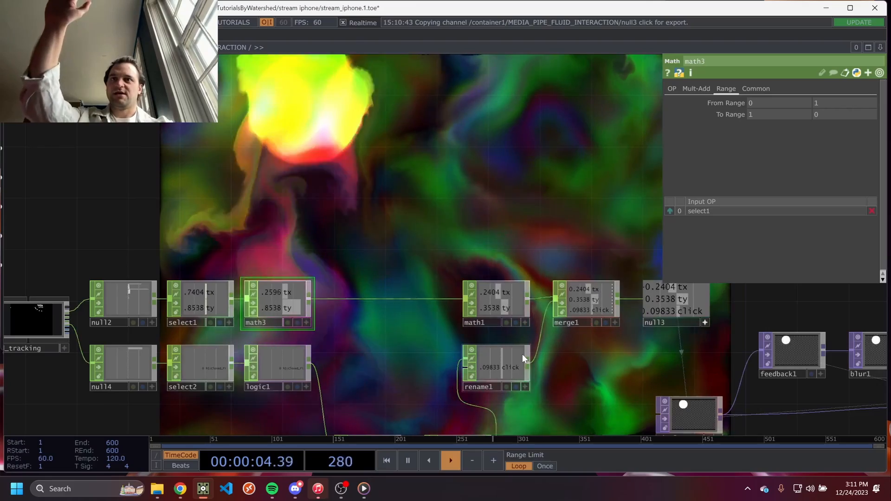
Select the MediaPipe container and hide the parameter window while checking the hand-driven fluid across the whole network.
scroll(505, 304, "down", 6)
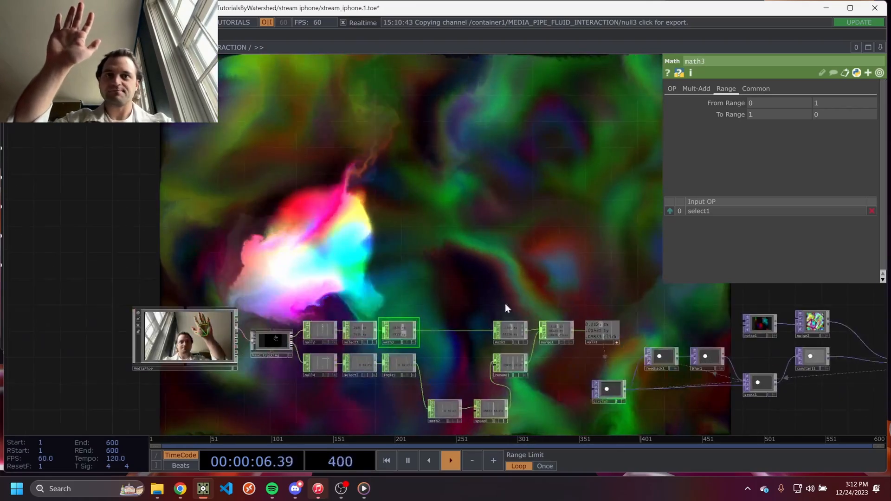
left_click_drag(429, 193, 404, 259)
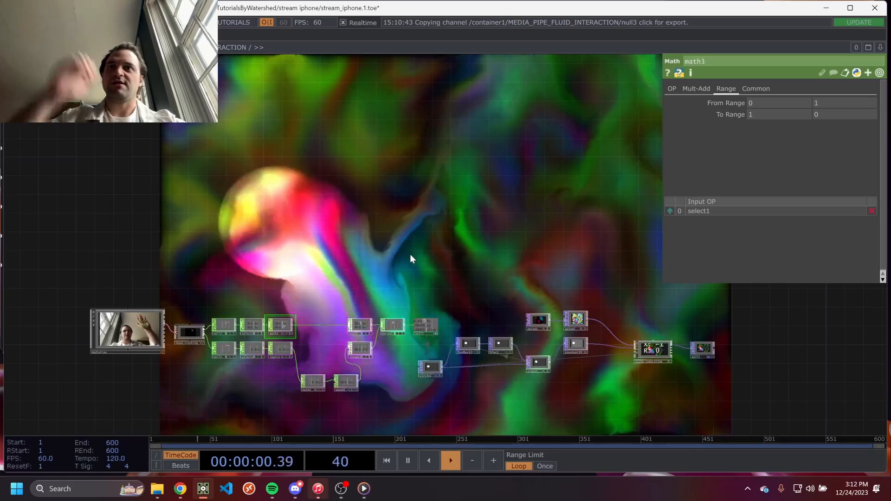
scroll(122, 335, "up", 5)
left_click(128, 337)
scroll(186, 269, "down", 4)
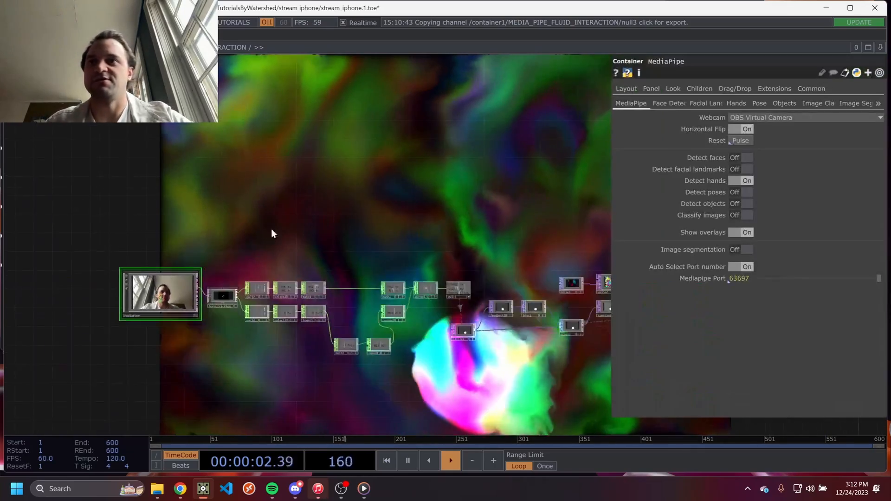
key("p")
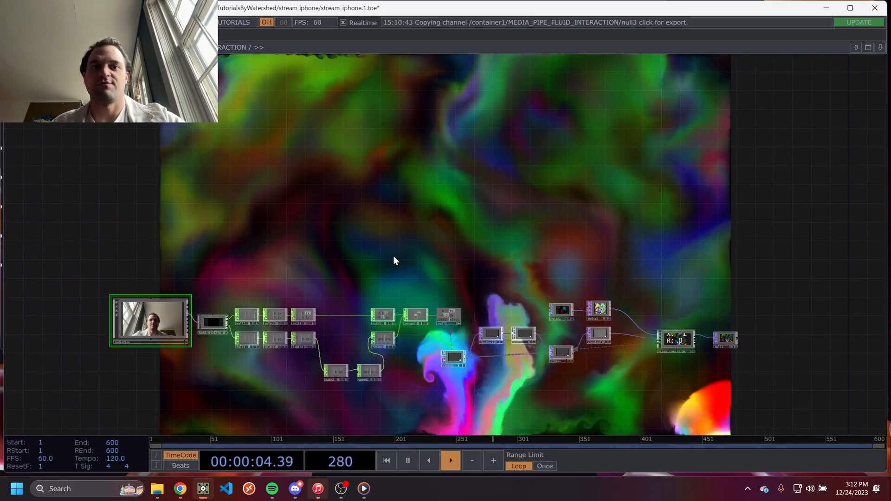
left_click_drag(372, 246, 355, 273)
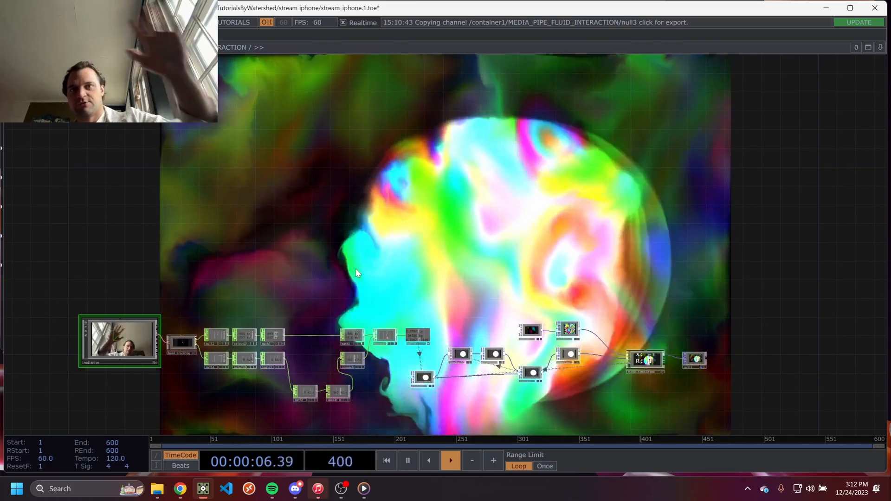
left_click_drag(342, 255, 311, 157)
scroll(394, 297, "up", 5)
left_click_drag(395, 298, 421, 284)
middle_click_drag(422, 284, 432, 279)
left_click_drag(389, 300, 136, 319)
left_click_drag(488, 312, 465, 308)
key("Tab")
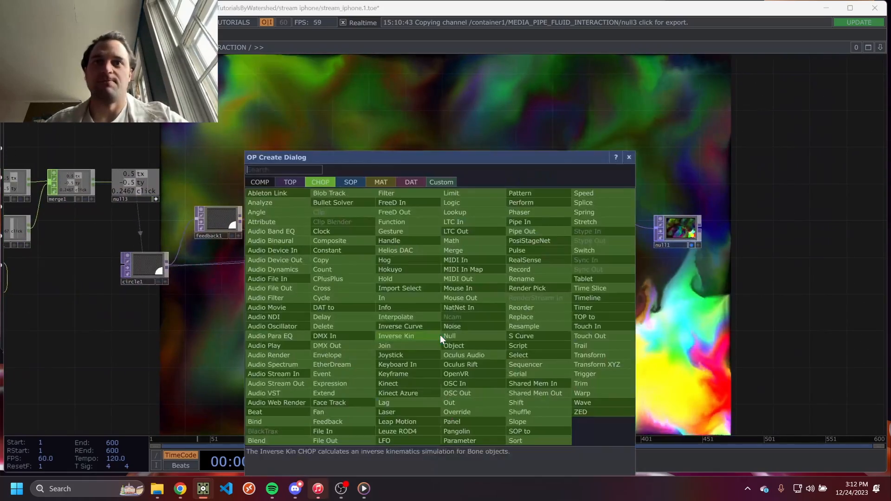
left_click(290, 182)
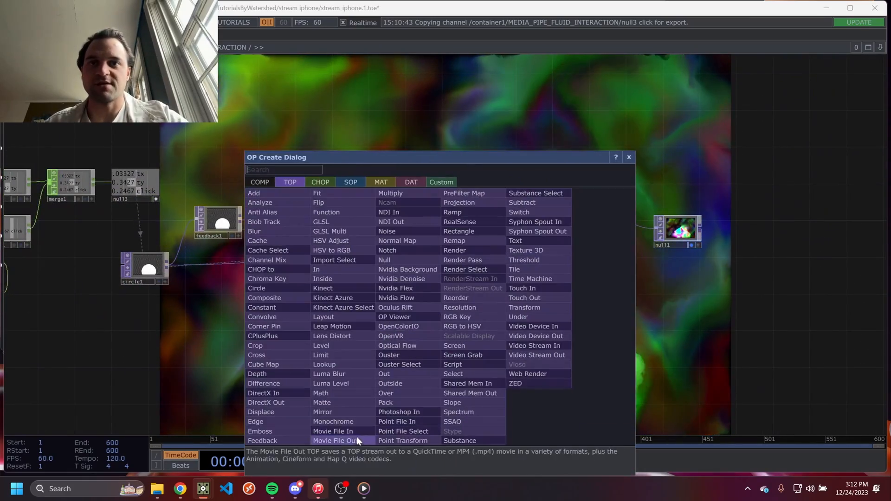
left_click(356, 438)
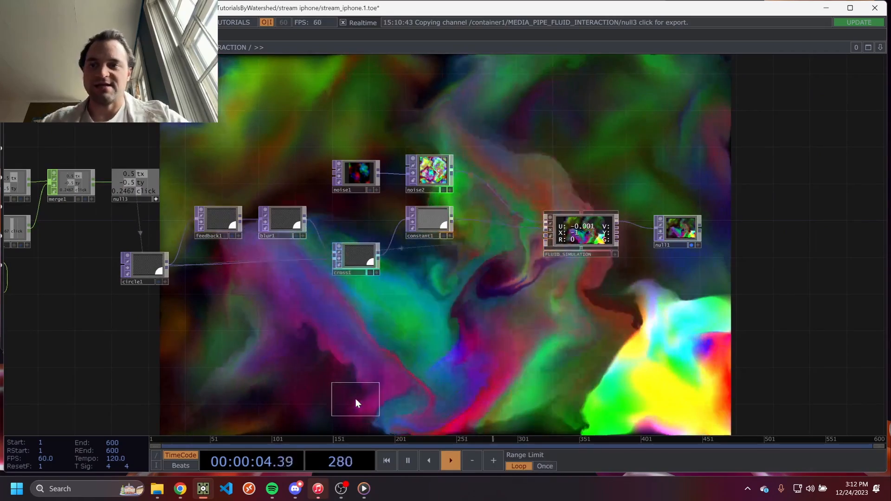
left_click(355, 400)
Add a Video Device In TOP below constant1.
key("Tab")
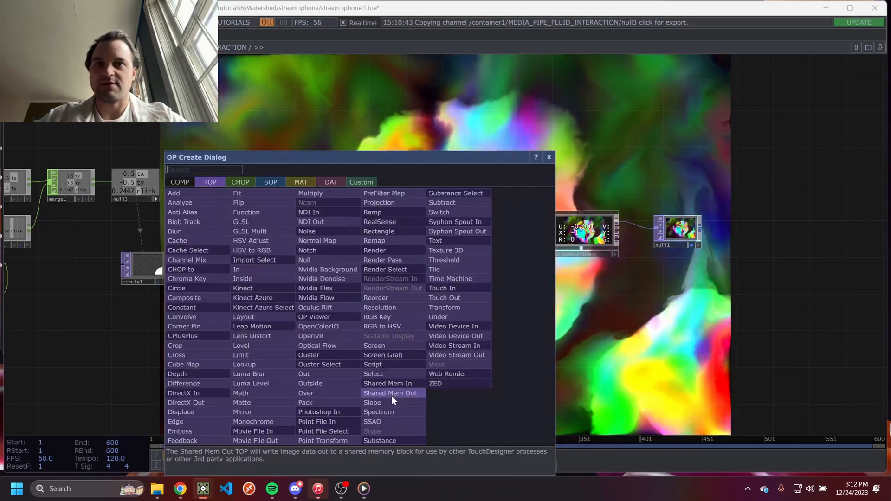
left_click(454, 326)
left_click(430, 313)
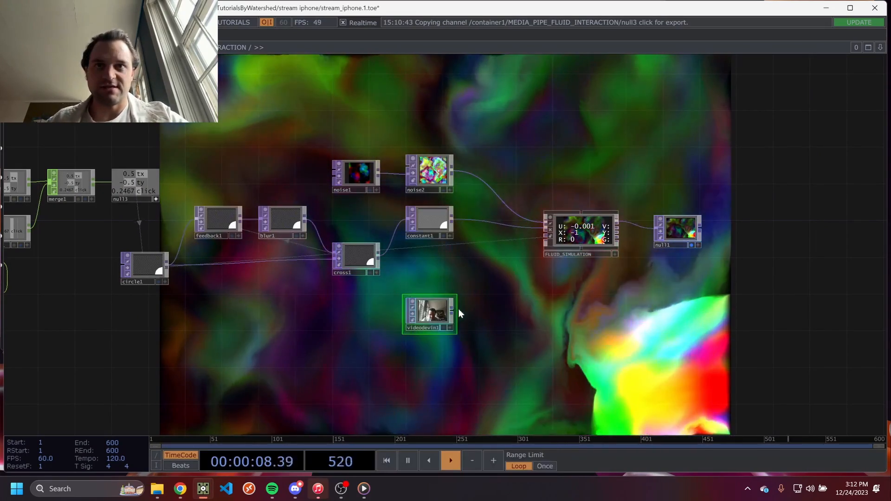
Append an Nvidia Background TOP to videodevin1 and an Edge TOP after it.
scroll(452, 314, "up", 5)
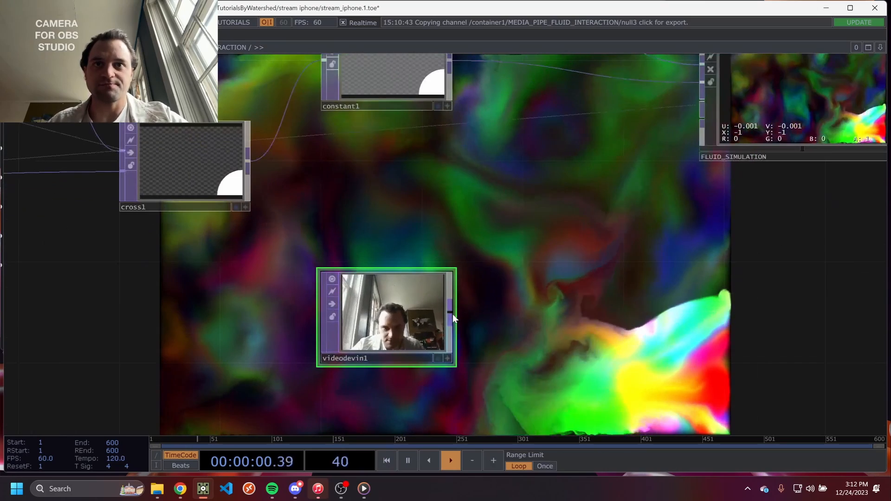
right_click(453, 314)
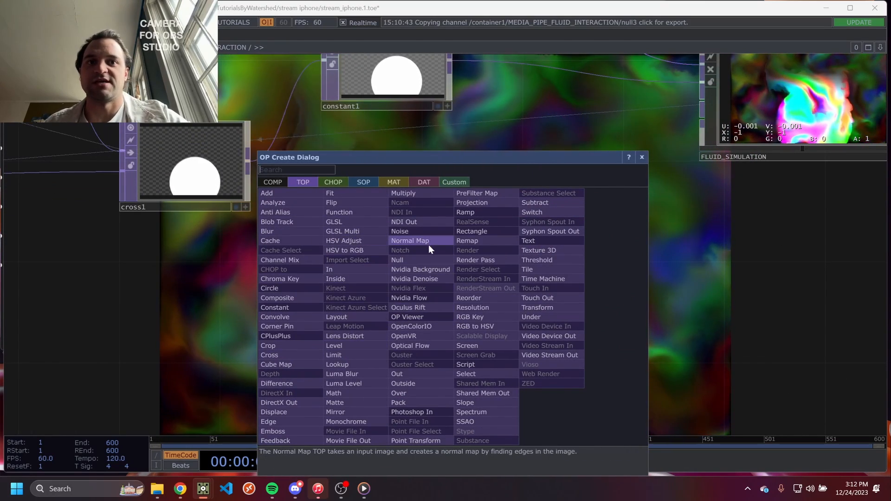
left_click(428, 269)
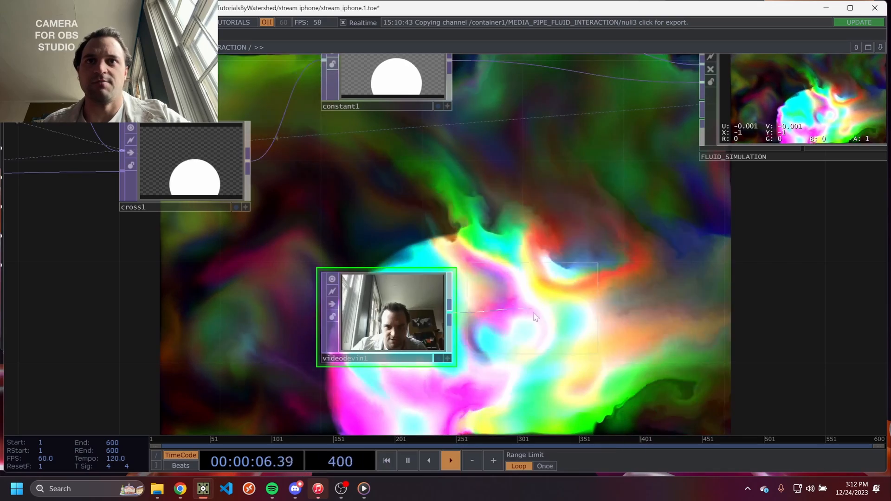
left_click(537, 318)
right_click(602, 312)
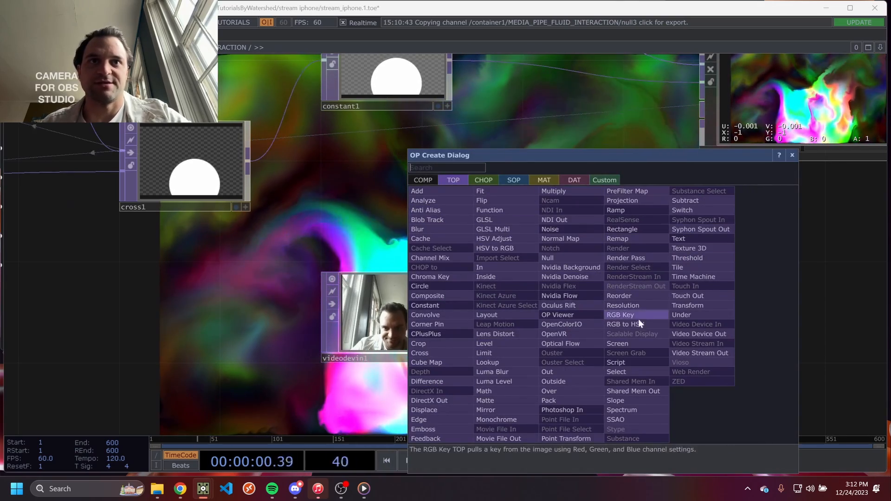
left_click(436, 416)
left_click(659, 341)
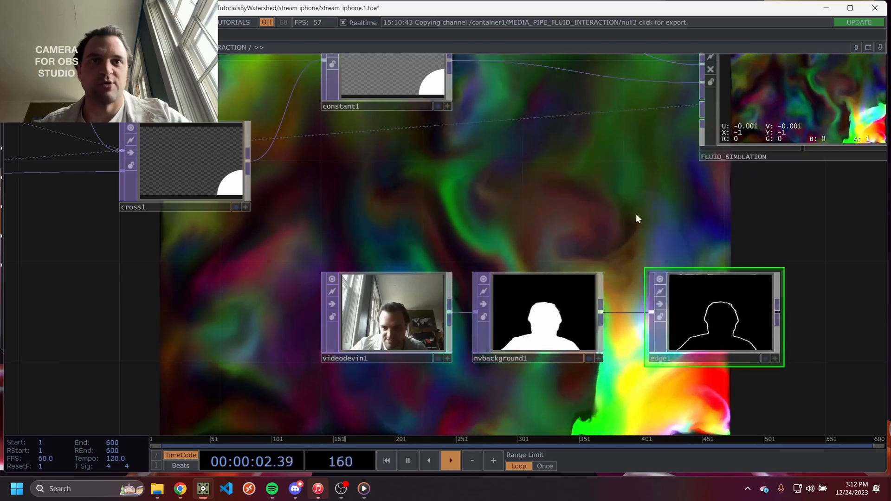
Wire the edge1 output into the lowest input of FLUID_SIMULATION.
left_click_drag(636, 214, 279, 235)
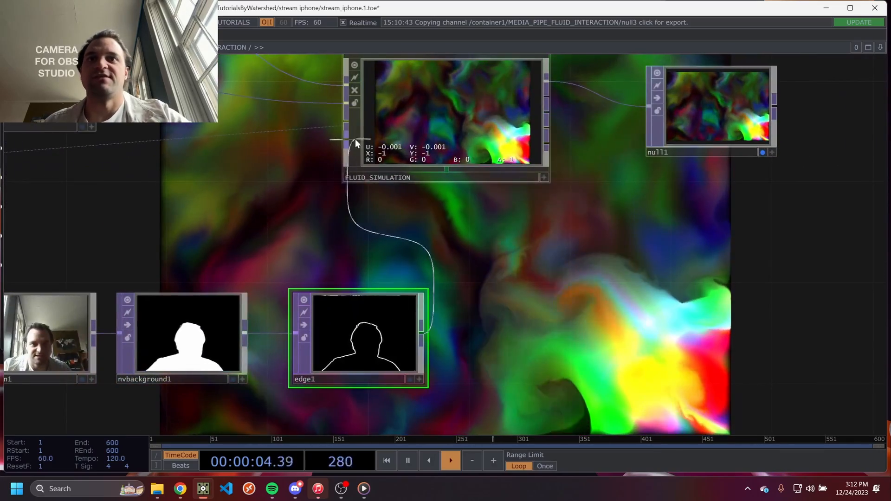
scroll(463, 258, "down", 6)
left_click_drag(563, 290, 271, 314)
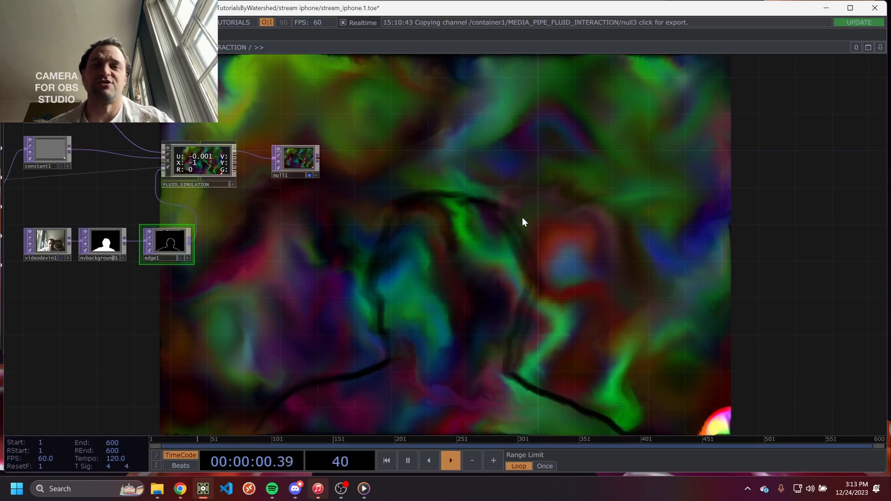
scroll(510, 244, "down", 4)
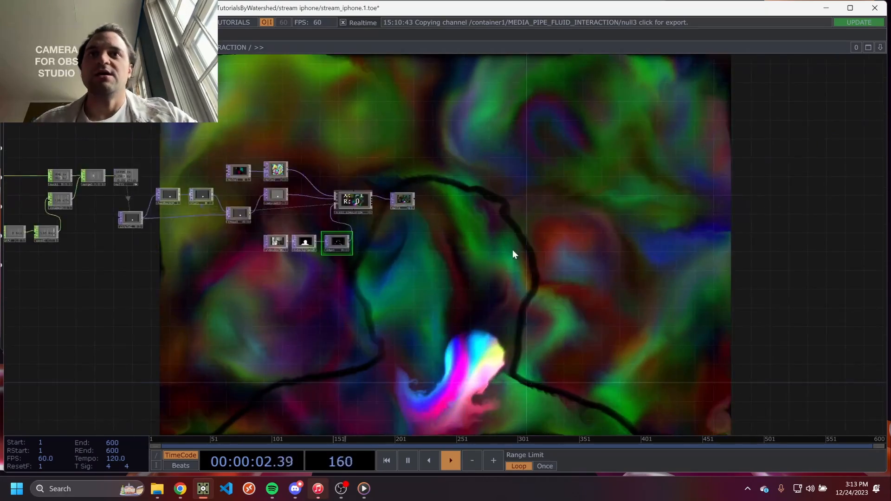
left_click_drag(513, 251, 776, 272)
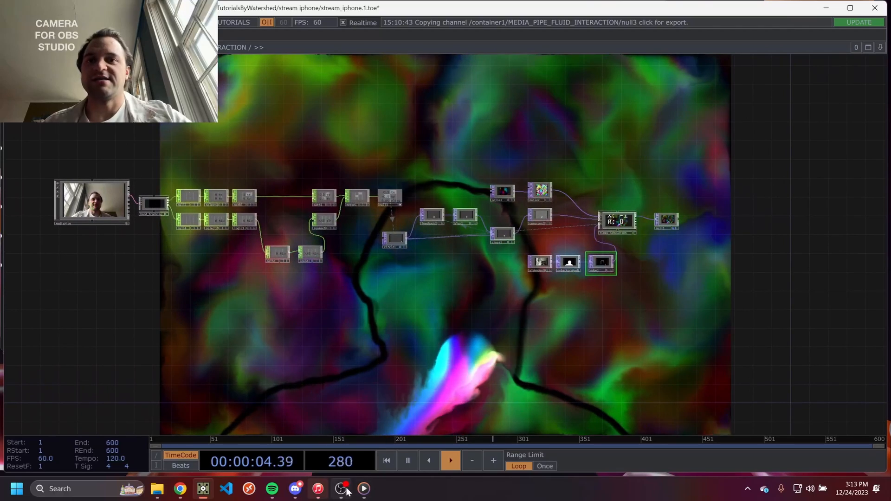
Switch to OBS and add a new iOS Camera source to scene q1w with the iPhone as its iOS Device.
left_click(342, 489)
left_click(360, 311)
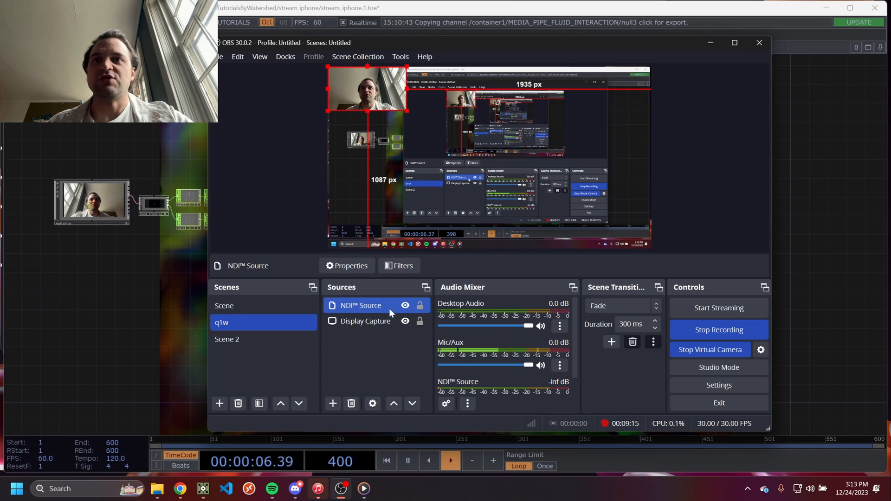
left_click(342, 393)
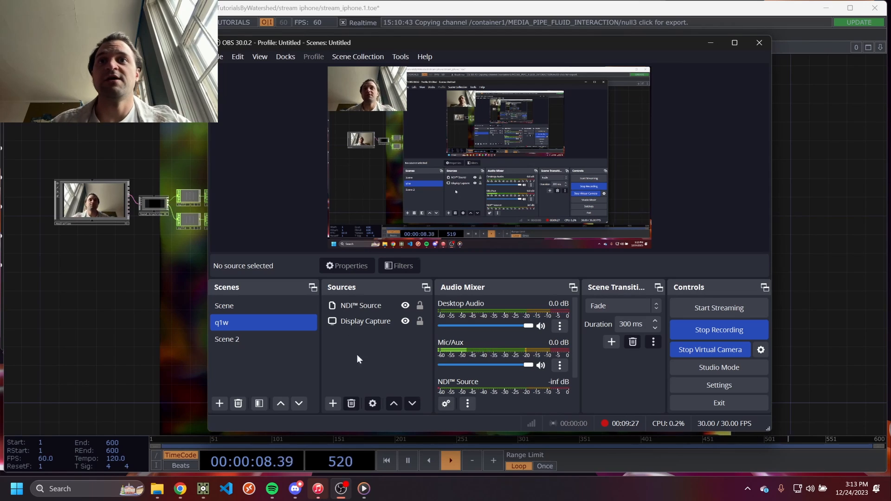
left_click(332, 403)
left_click(369, 272)
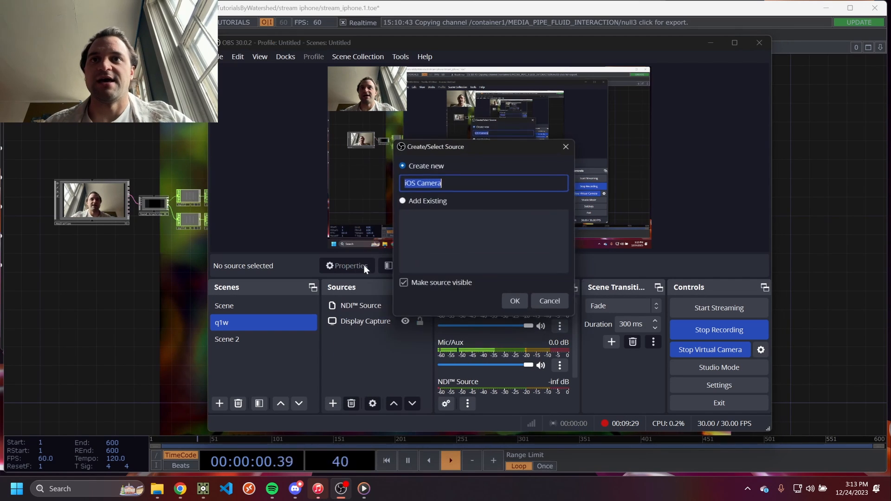
left_click(517, 303)
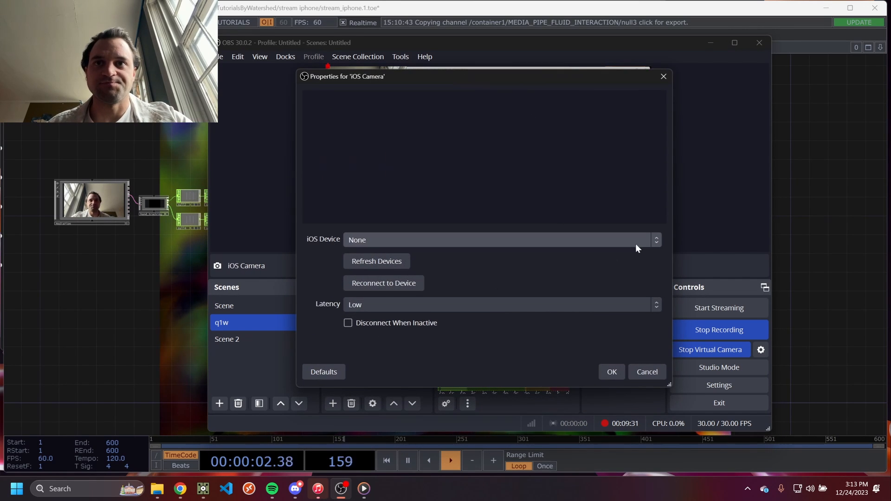
left_click(647, 241)
left_click(532, 266)
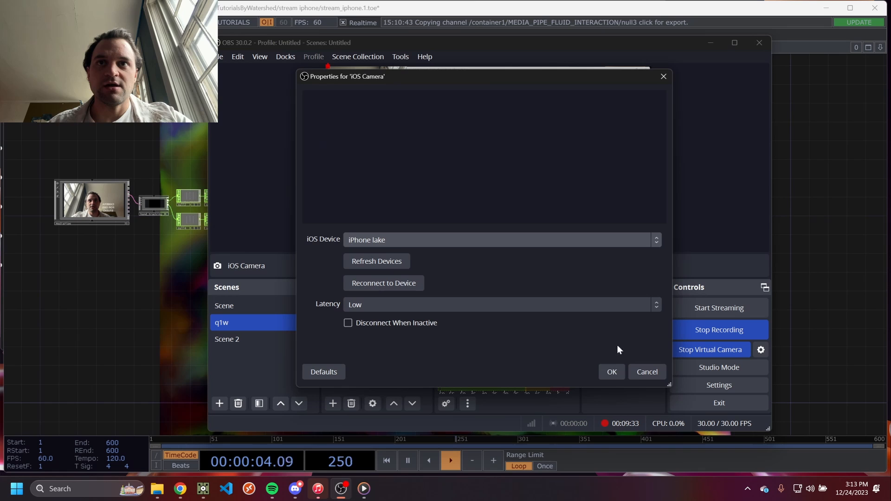
left_click(611, 372)
Hide the NDI Source and select the iOS Camera source.
left_click(354, 342, "ctrl")
left_click(405, 321)
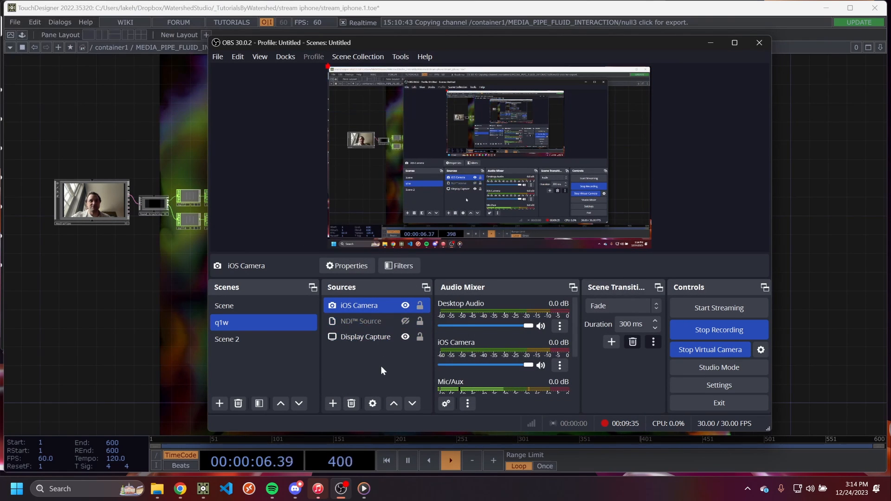
left_click(361, 307)
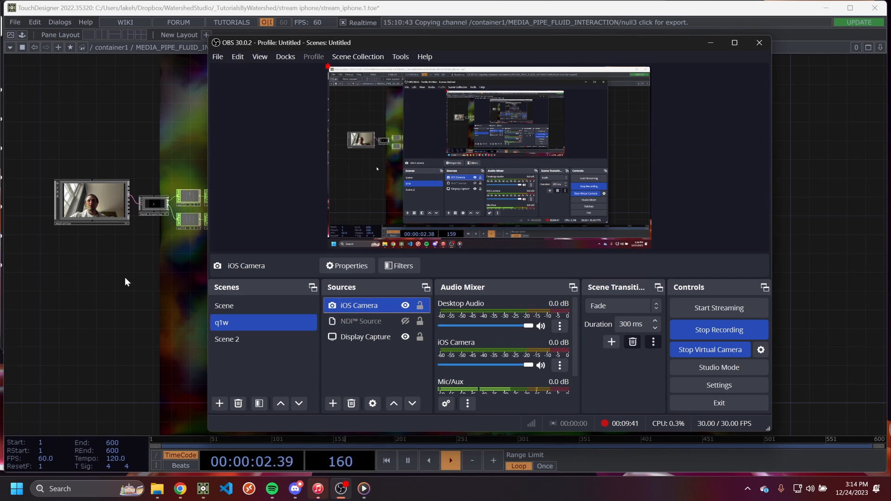
Switch to TouchDesigner and inspect the camera feeds in the MediaPipe container and videodevin1.
scroll(84, 200, "up", 8)
left_click(92, 176)
left_click_drag(93, 177, 15, 106)
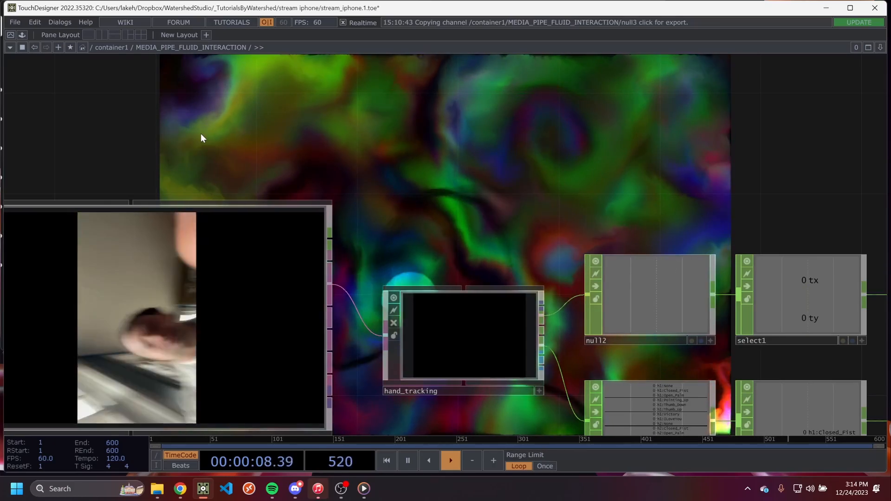
scroll(141, 214, "down", 10)
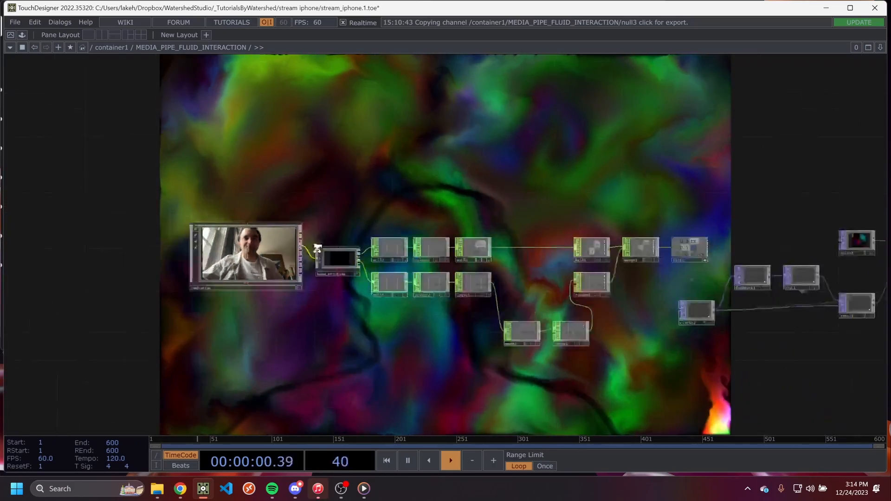
scroll(711, 350, "up", 10)
scroll(405, 373, "up", 5)
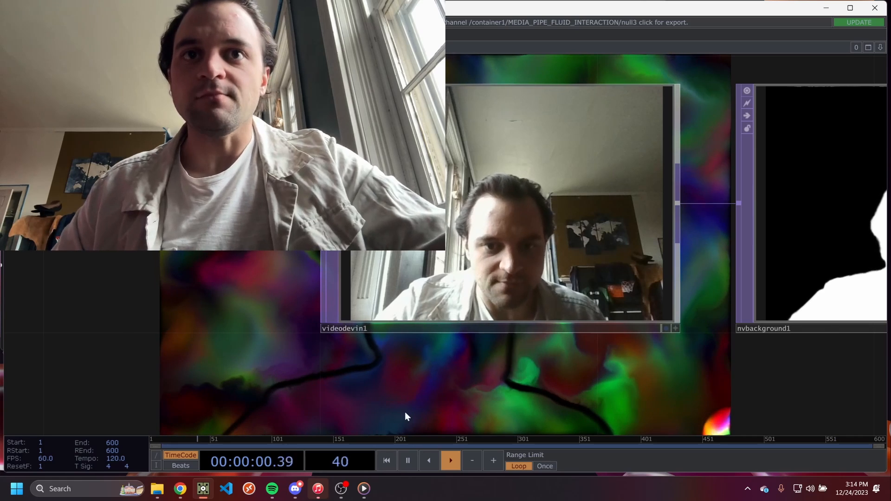
left_click_drag(408, 377, 375, 390)
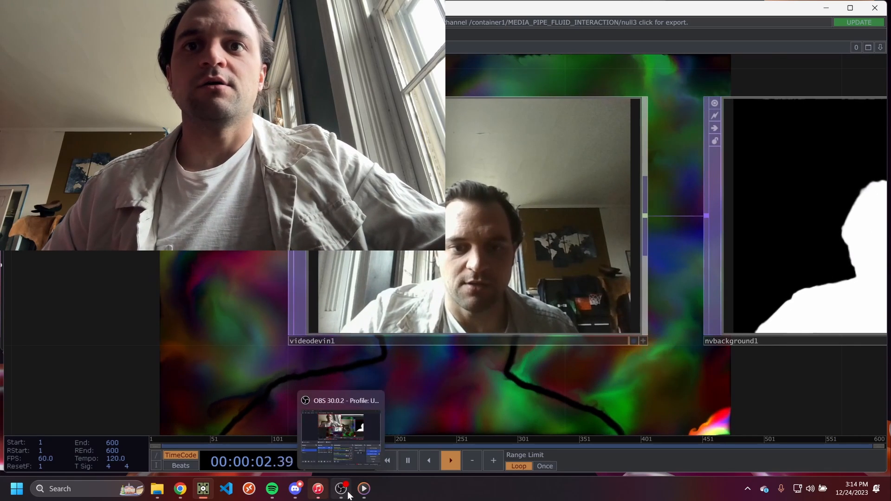
Switch to OBS and scale the iOS Camera source down to about a quarter of the canvas width.
left_click(341, 488)
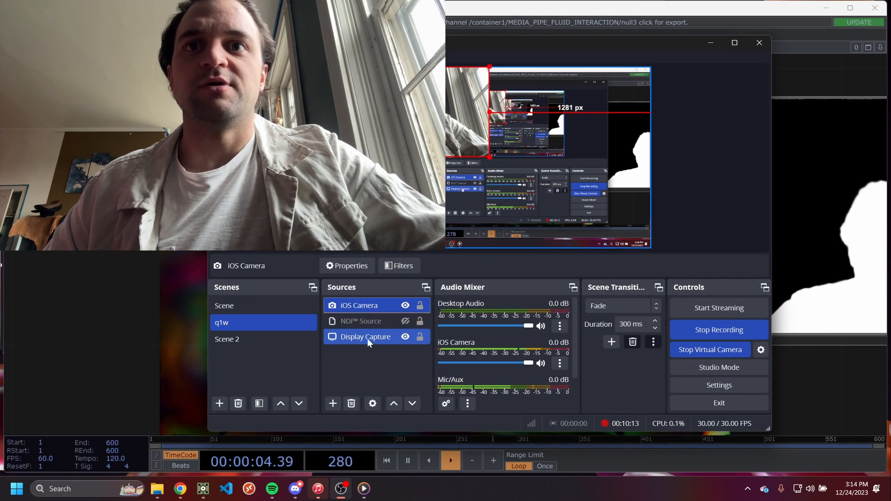
left_click(361, 305)
left_click_drag(488, 157, 390, 110)
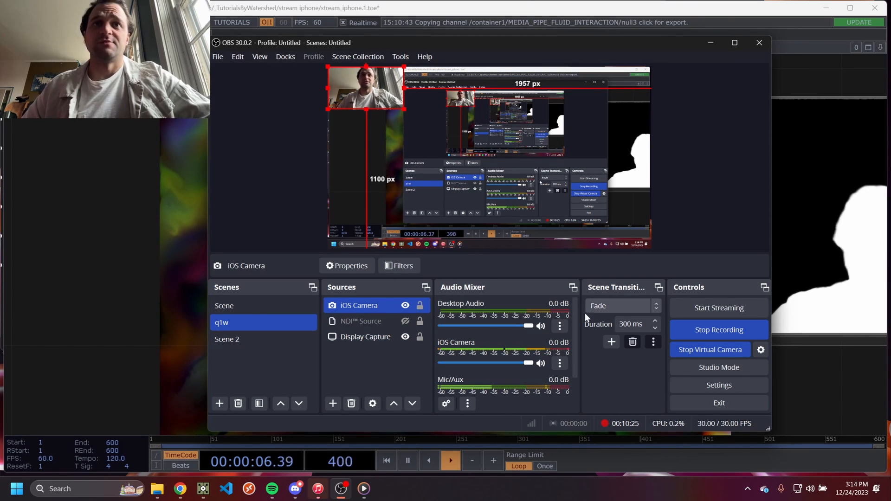
Switch to TouchDesigner and review how the body outline and hand tracking affect the fluid across the whole network.
left_click(152, 246)
scroll(224, 251, "down", 10)
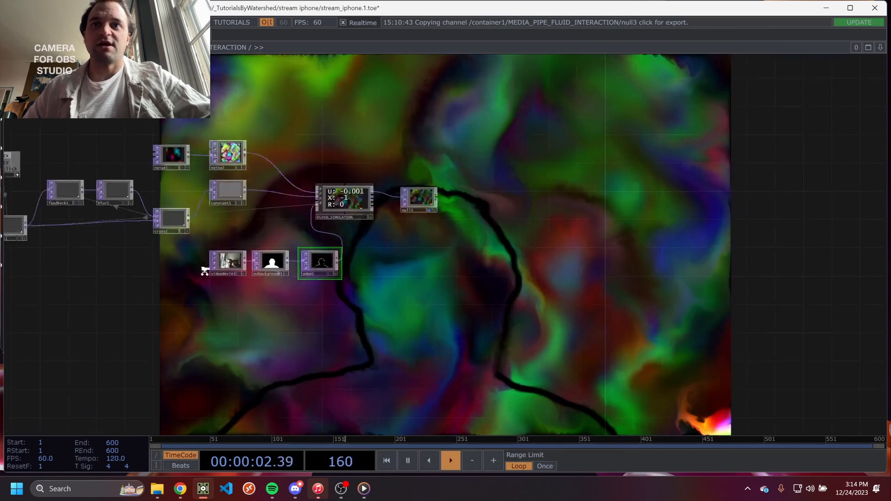
left_click_drag(486, 199, 452, 267)
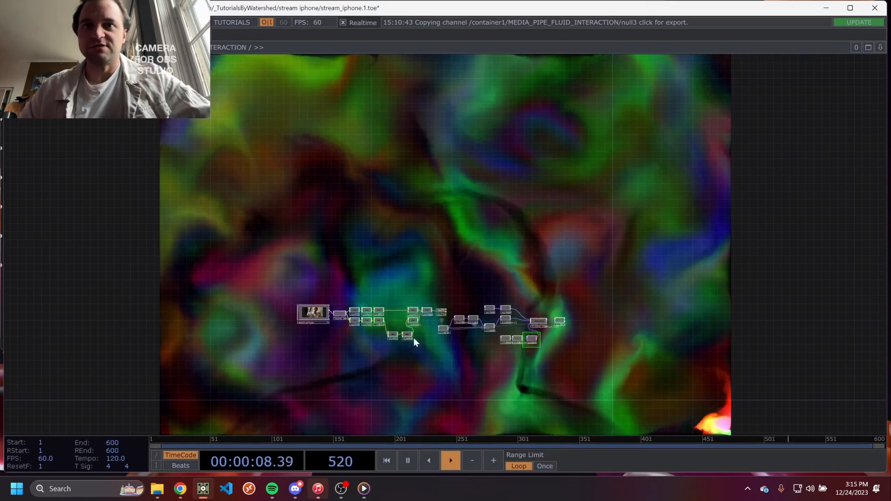
scroll(414, 321, "up", 5)
scroll(301, 305, "down", 5)
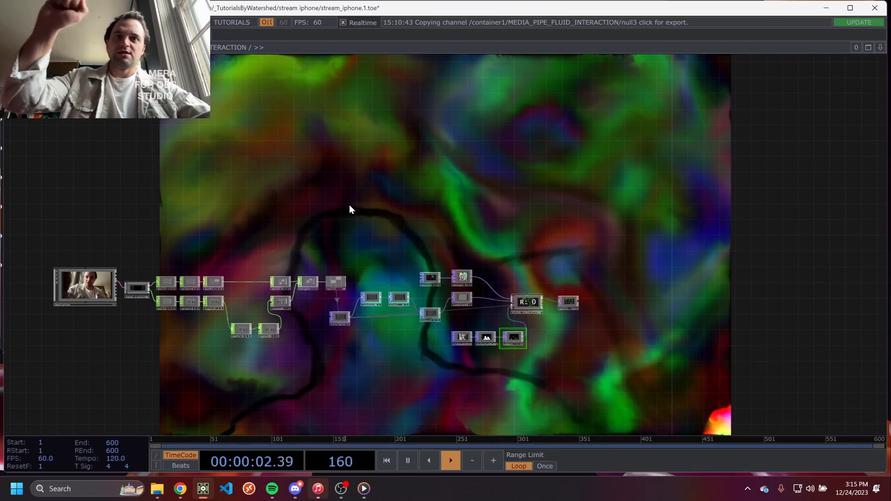
Switch to OBS and set the virtual camera's output selection to the iOS Camera source.
scroll(193, 292, "up", 4)
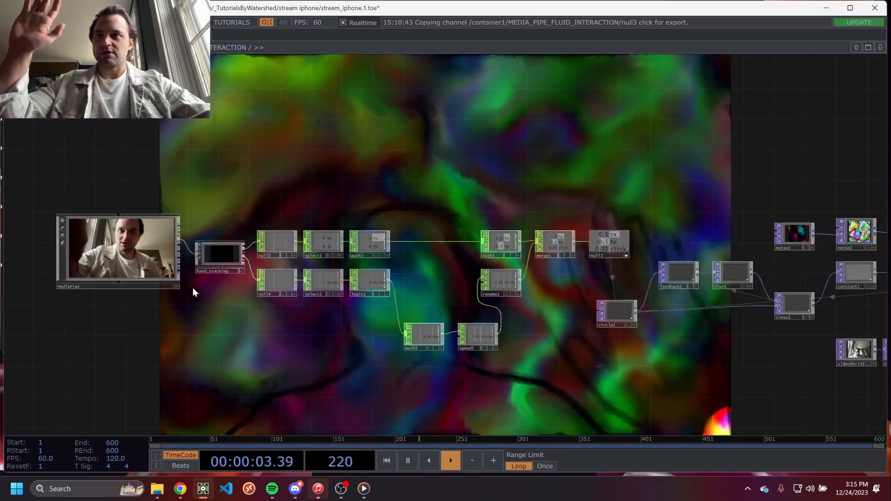
left_click(150, 241)
left_click(341, 488)
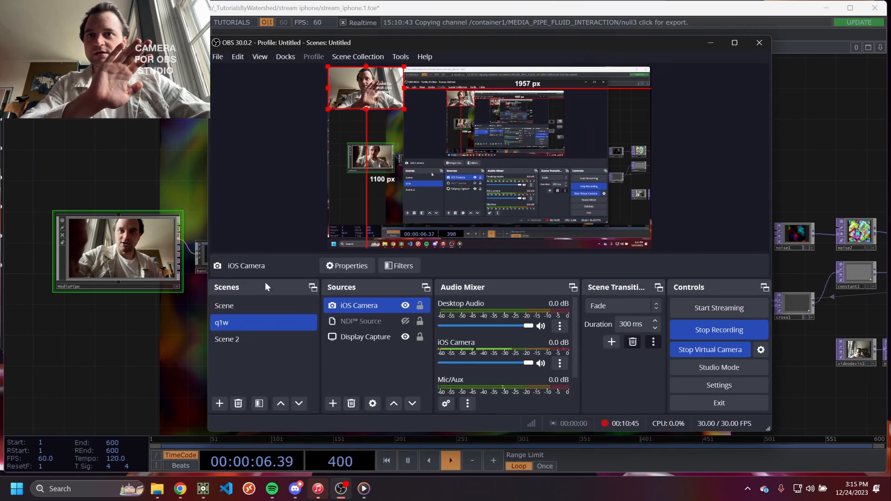
left_click(189, 304)
left_click(341, 490)
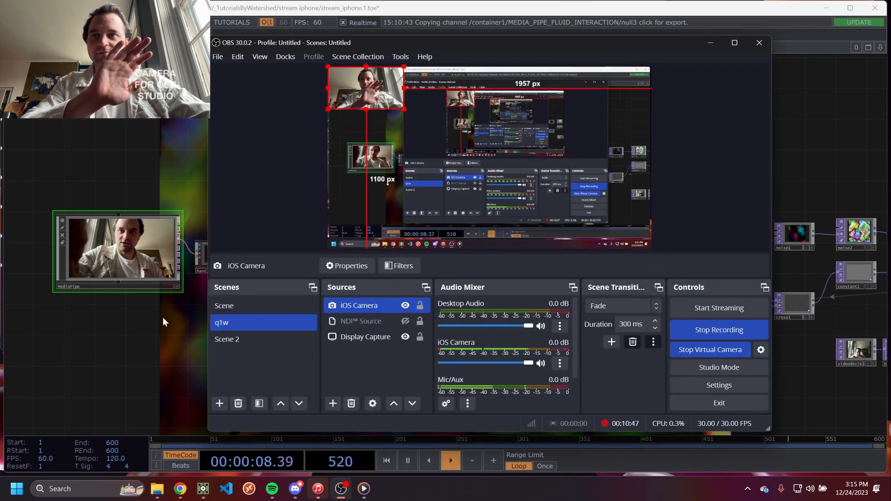
left_click(761, 349)
left_click(430, 246)
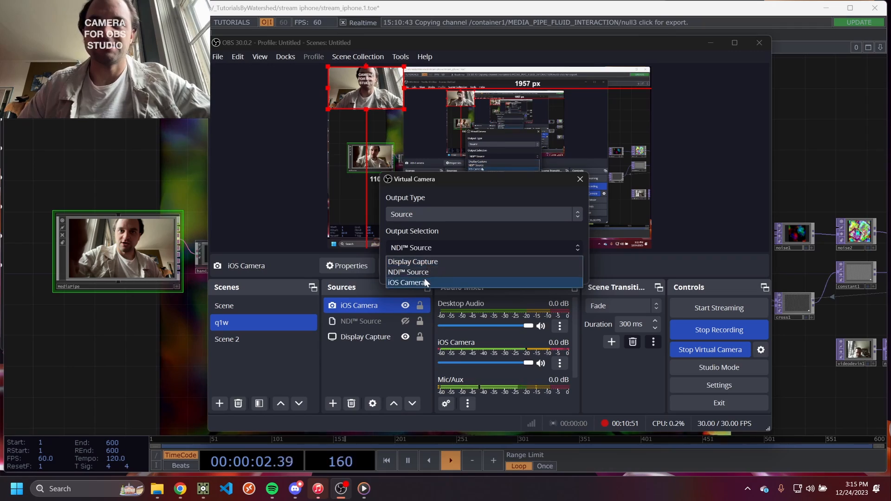
left_click(425, 279)
left_click(522, 270)
Switch to TouchDesigner and line up the videodevin1, nvbackground1 and edge1 chain with edge1 beneath constant1, spacing videodevin1 farther from nvbackground1.
left_click(110, 355)
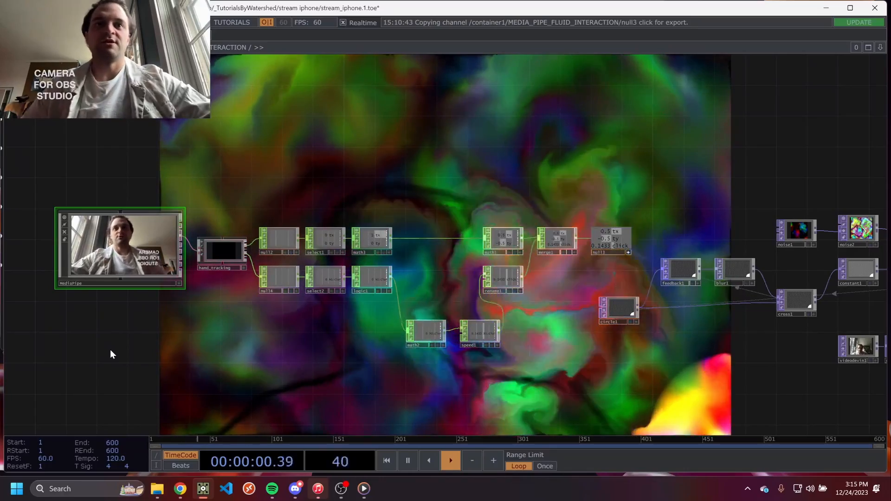
scroll(641, 103, "down", 3)
scroll(651, 143, "down", 2)
left_click_drag(651, 143, 465, 125)
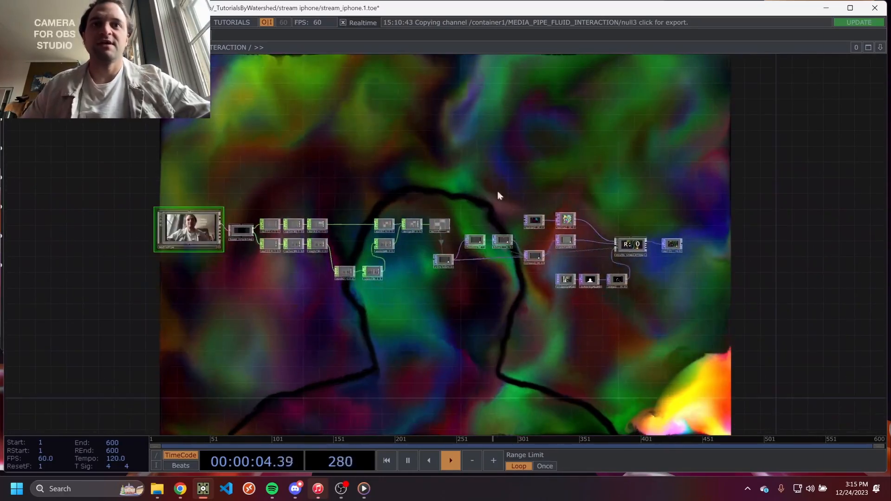
scroll(463, 304, "up", 2)
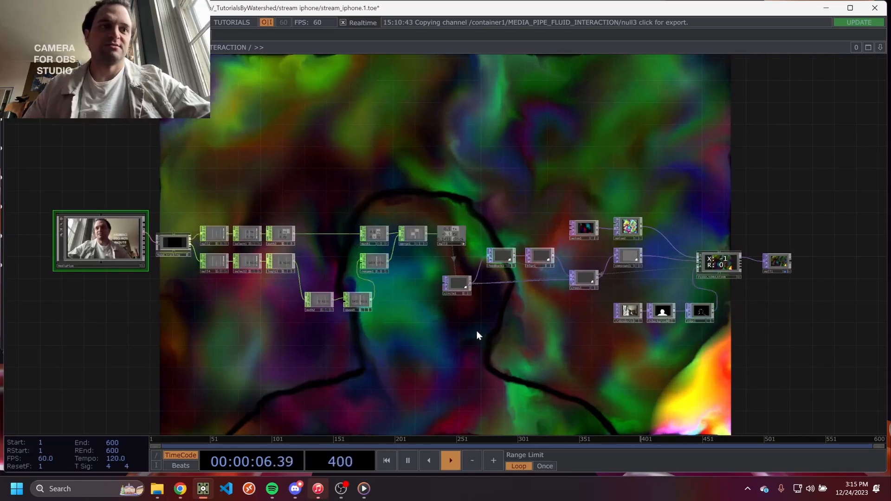
left_click_drag(502, 334, 531, 327)
left_click_drag(781, 349, 612, 306)
left_click_drag(732, 308, 662, 325)
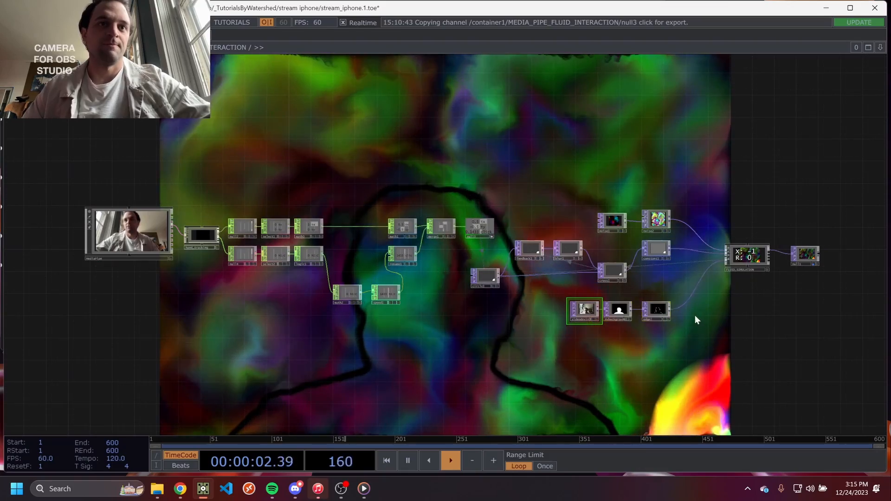
scroll(604, 319, "up", 5)
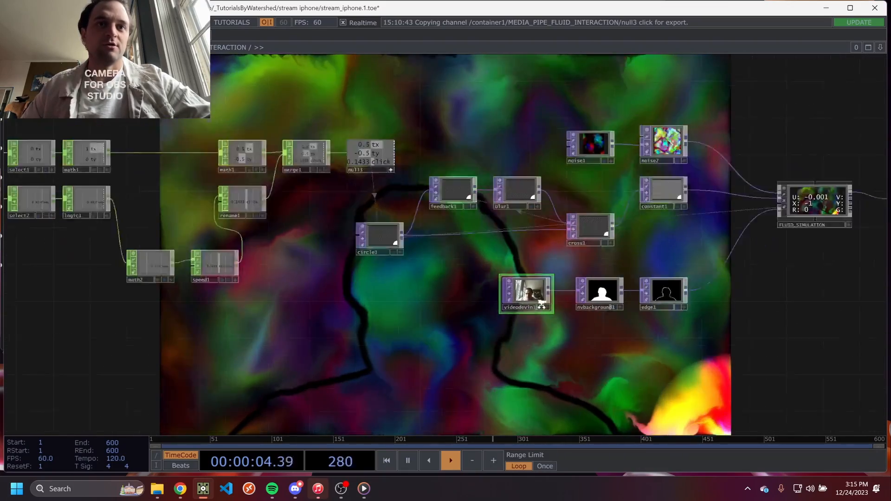
scroll(451, 184, "down", 5)
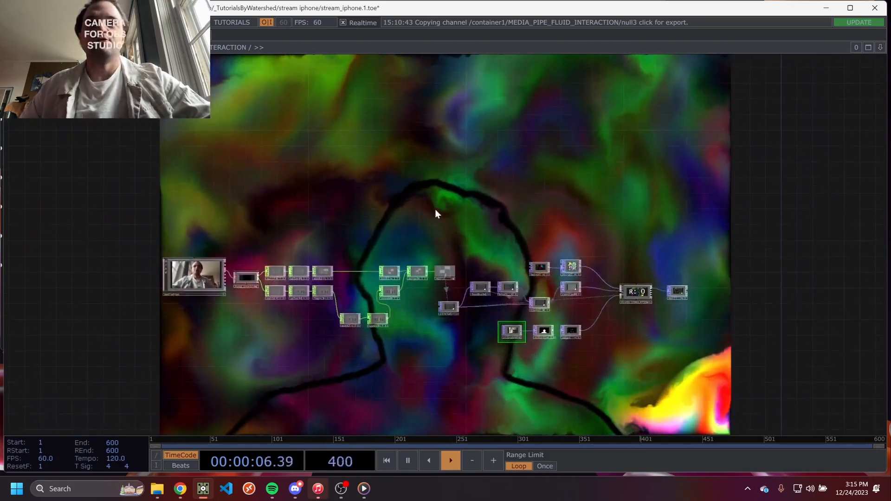
left_click_drag(435, 210, 435, 202)
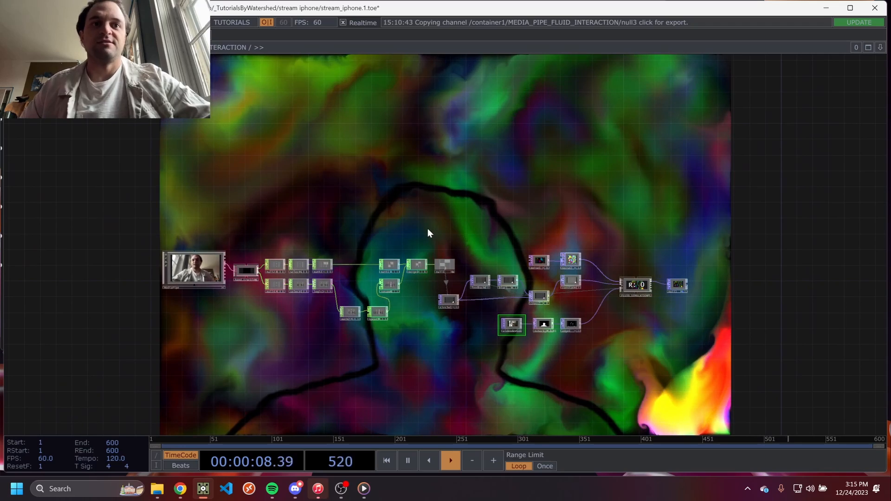